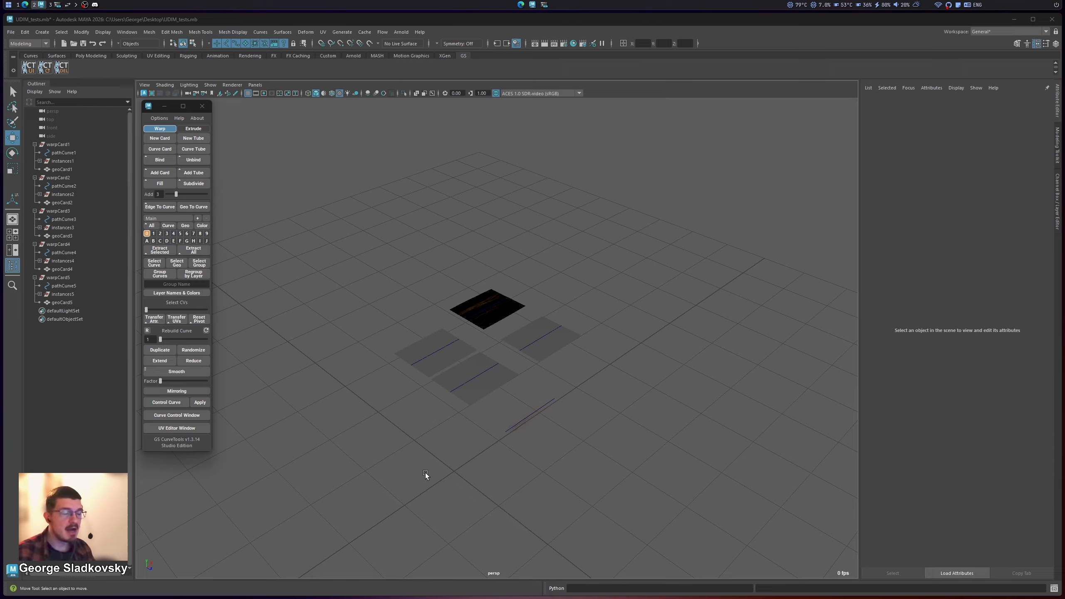
click(436, 371)
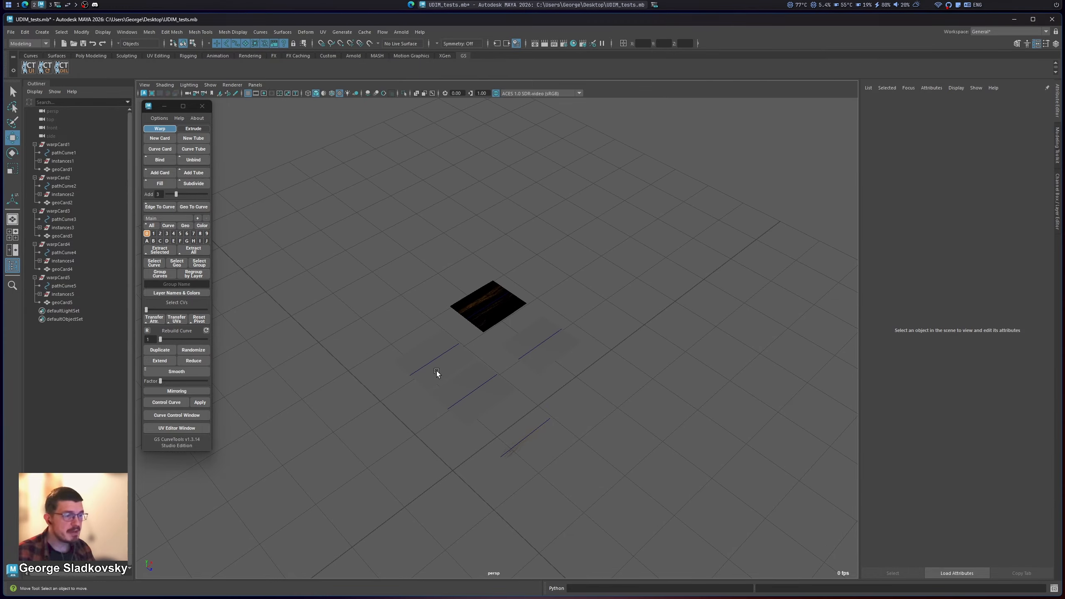
drag(342, 242, 571, 507)
alt+drag(564, 487, 599, 459)
click(518, 434)
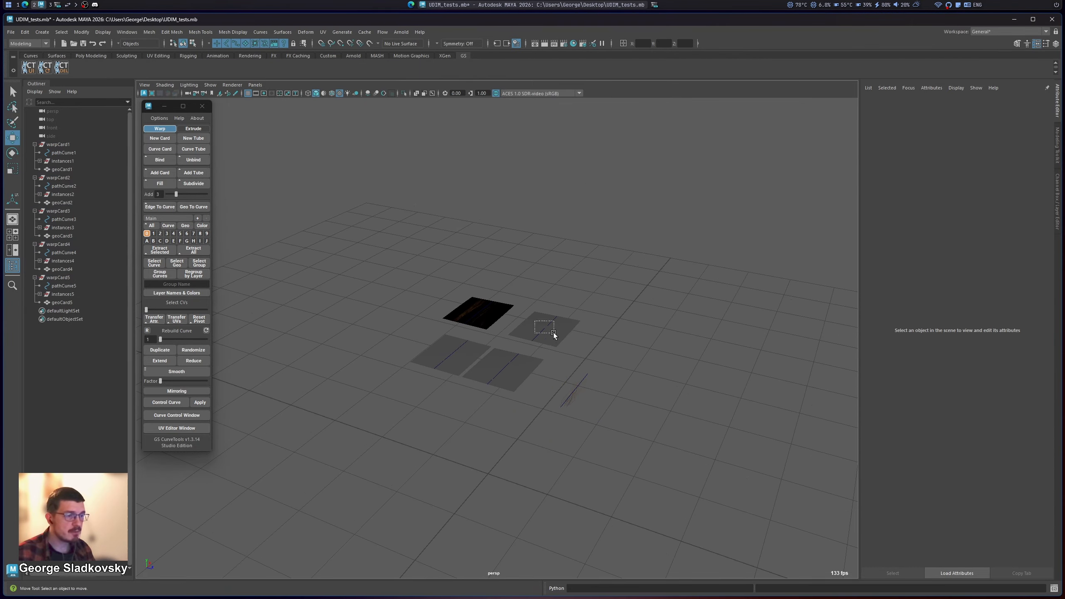
Step: Select warpCard1's geometry from its curve and show the attributes of its hair texture file node
click(503, 368)
mouse_move(496, 439)
alt+mouse_down()
mouse_move(485, 448)
mouse_move(485, 433)
alt+mouse_up()
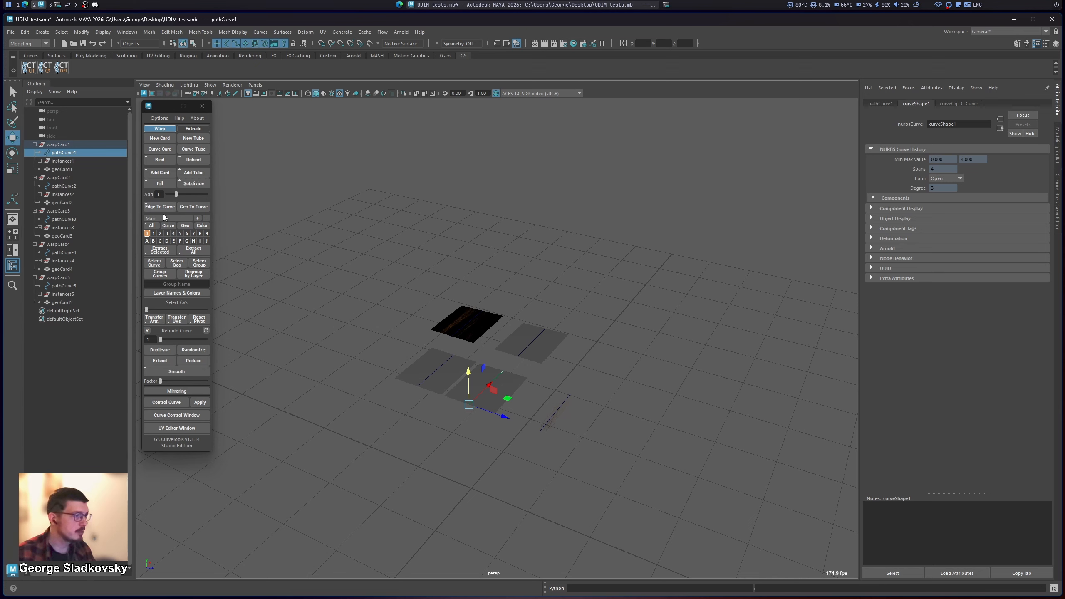
click(183, 263)
click(988, 102)
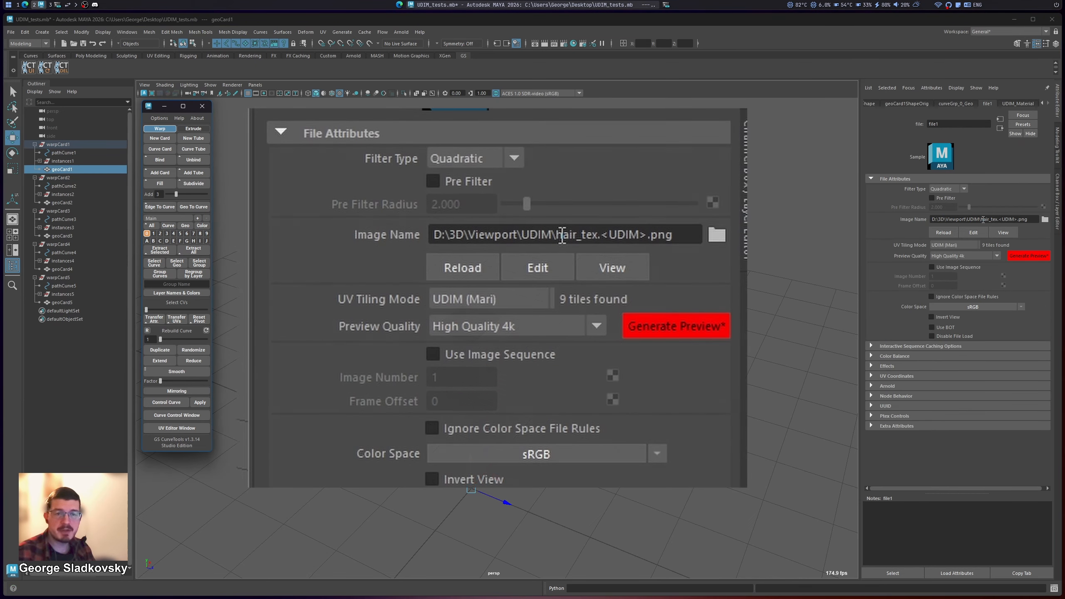
Step: Examine the hair texture's image name with its <UDIM> token and the available UV tiling modes
drag(981, 219, 1003, 218)
drag(999, 219, 1025, 220)
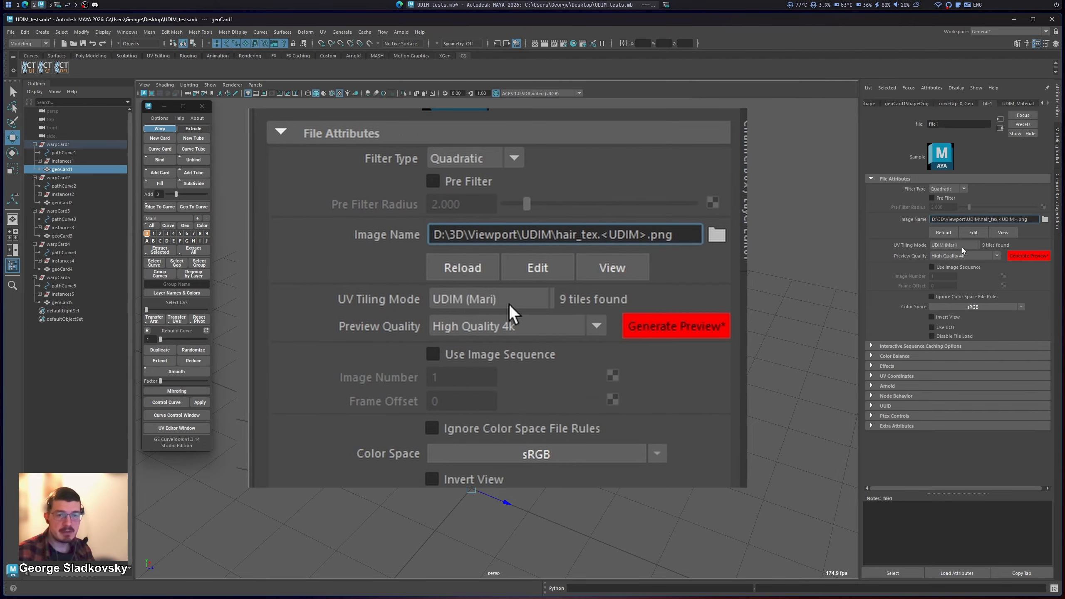
click(953, 247)
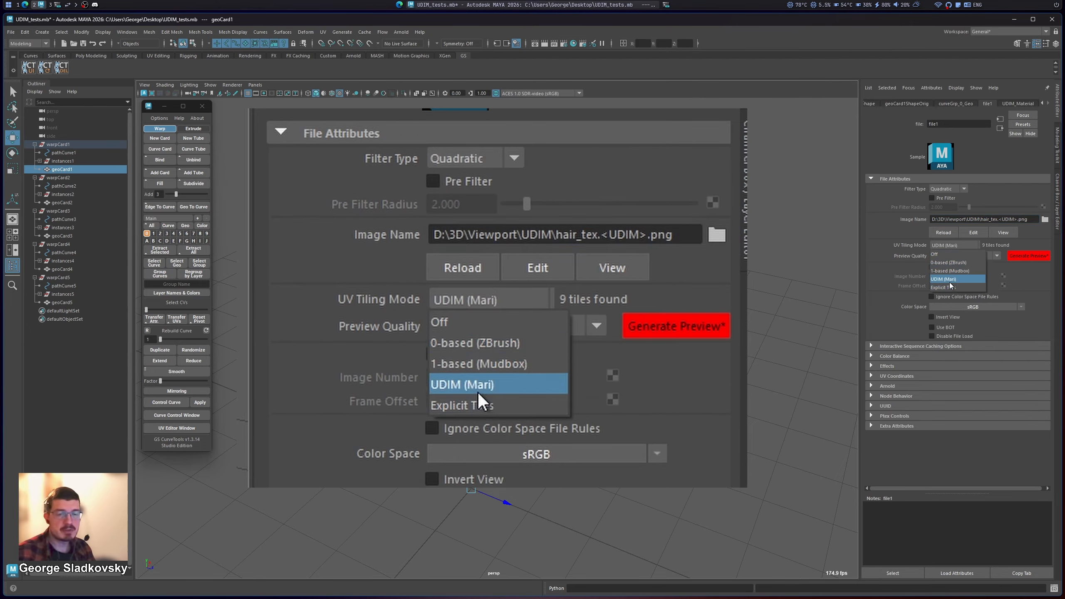
click(954, 247)
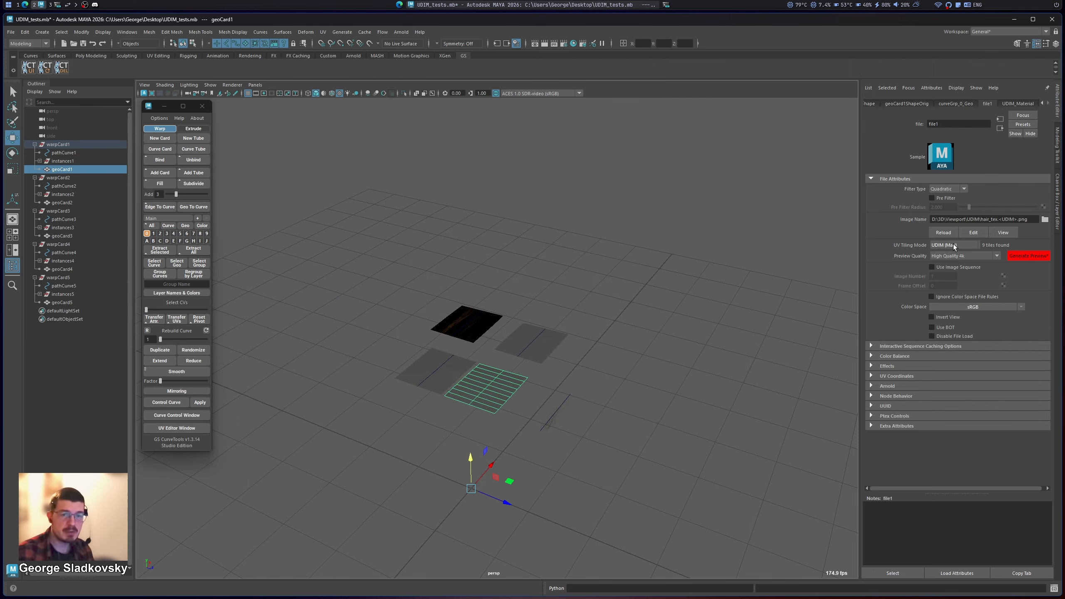
Step: Generate the UDIM texture preview for the hair file node and frame warpCard1 to check its texture
alt+middle_drag(626, 300, 632, 293)
click(1029, 254)
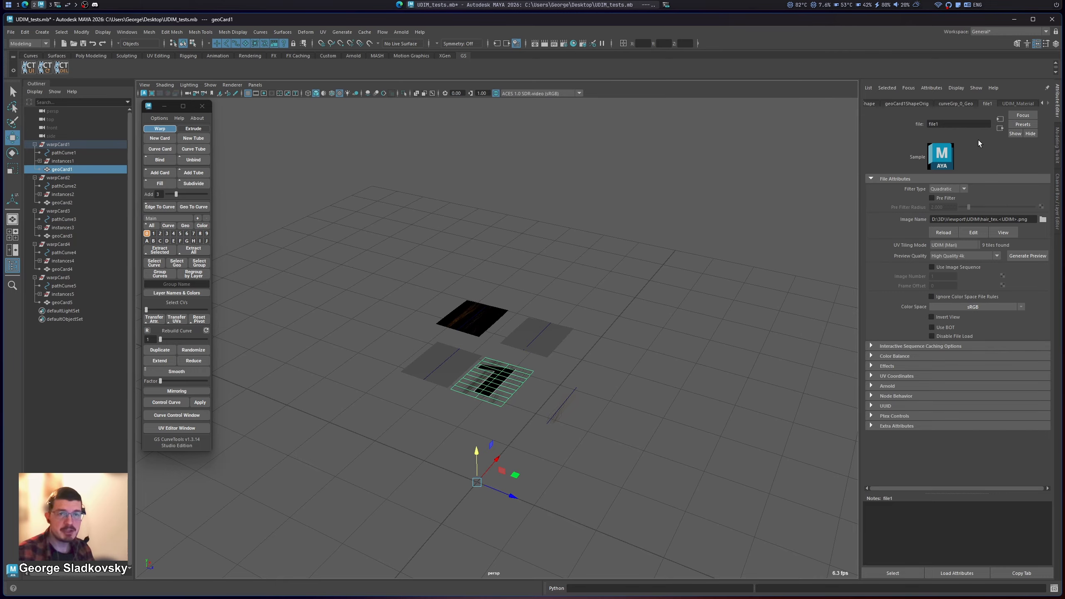
click(558, 376)
click(524, 383)
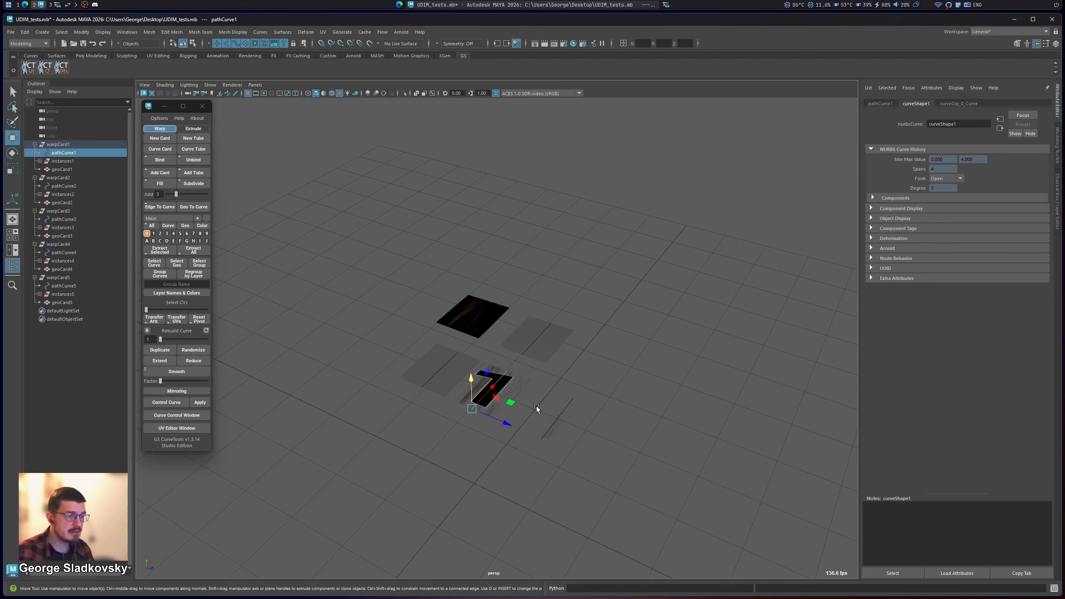
key(f)
scroll(545, 388, down, 6)
scroll(581, 280, down, 3)
click(581, 280)
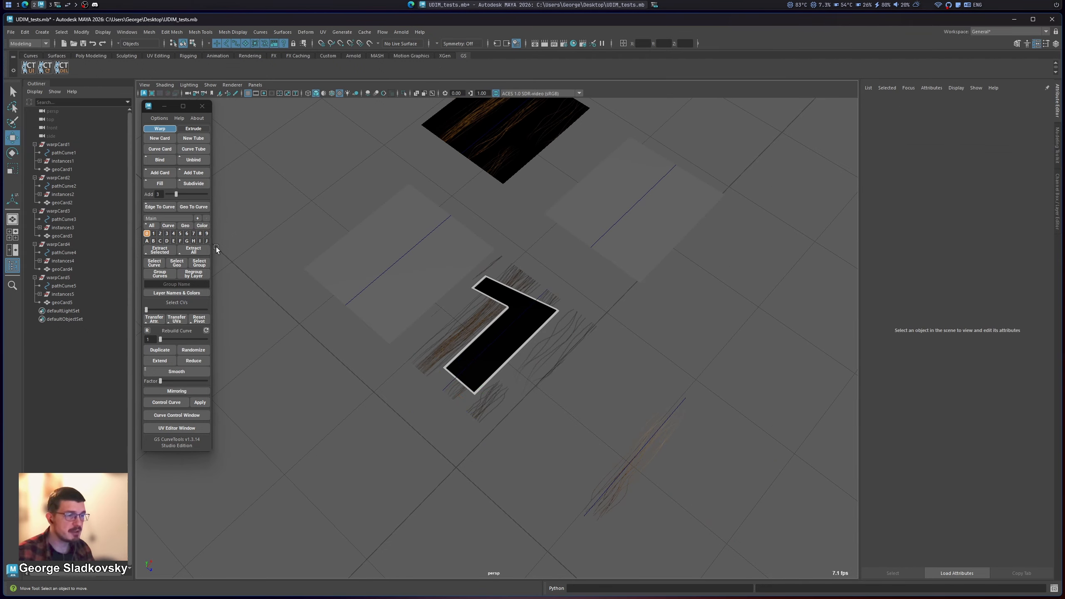
Step: Select geoCard1 and open Maya's UV Editor for it, moving the editor window fully into view
click(68, 169)
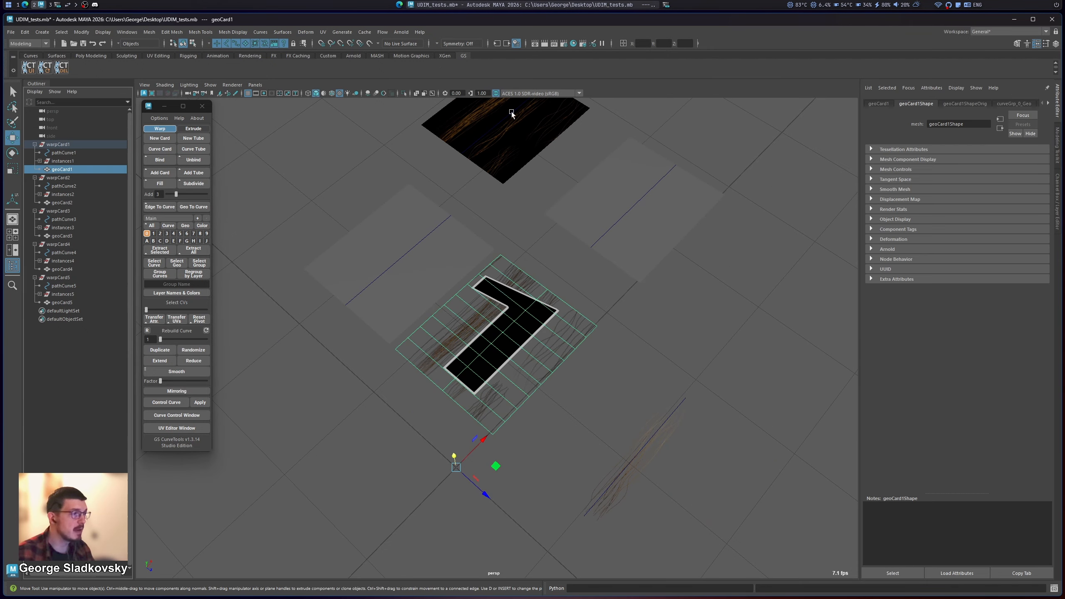
click(322, 32)
click(348, 49)
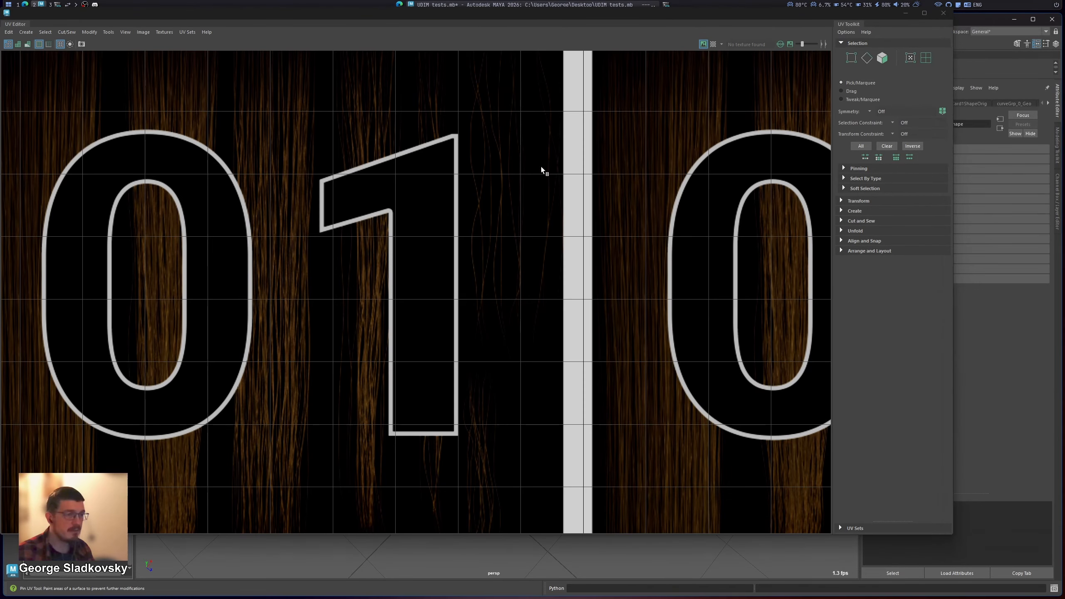
drag(505, 12, 593, 38)
Step: Examine the layout of the UDIM tiles and the surrounding UV grid, and close the UV Editor
scroll(672, 319, down, 4)
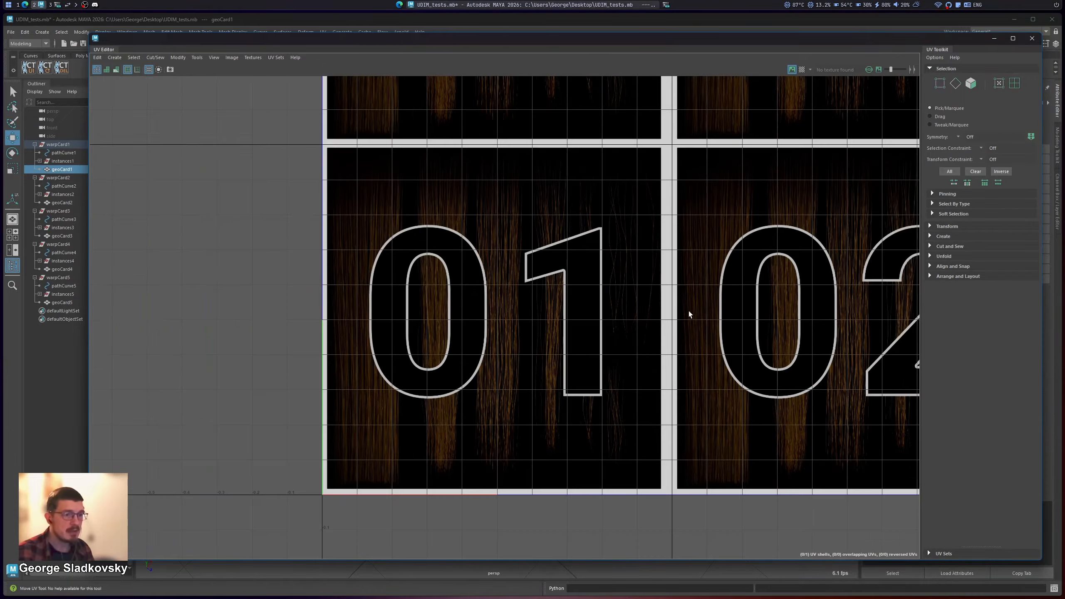
scroll(565, 368, down, 4)
scroll(637, 276, down, 2)
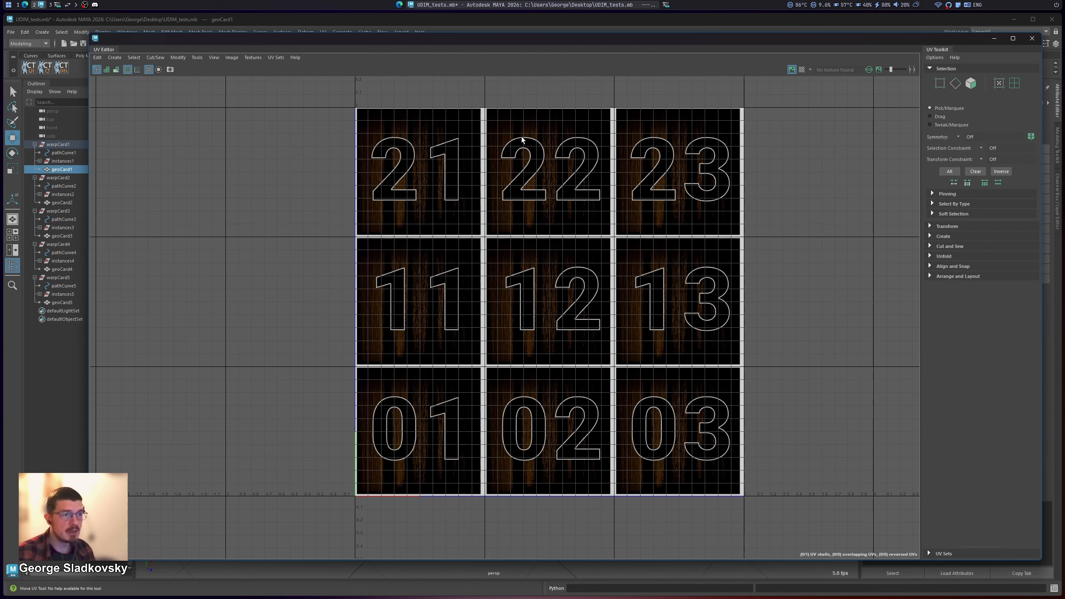
alt+middle_drag(731, 205, 601, 258)
scroll(602, 258, down, 8)
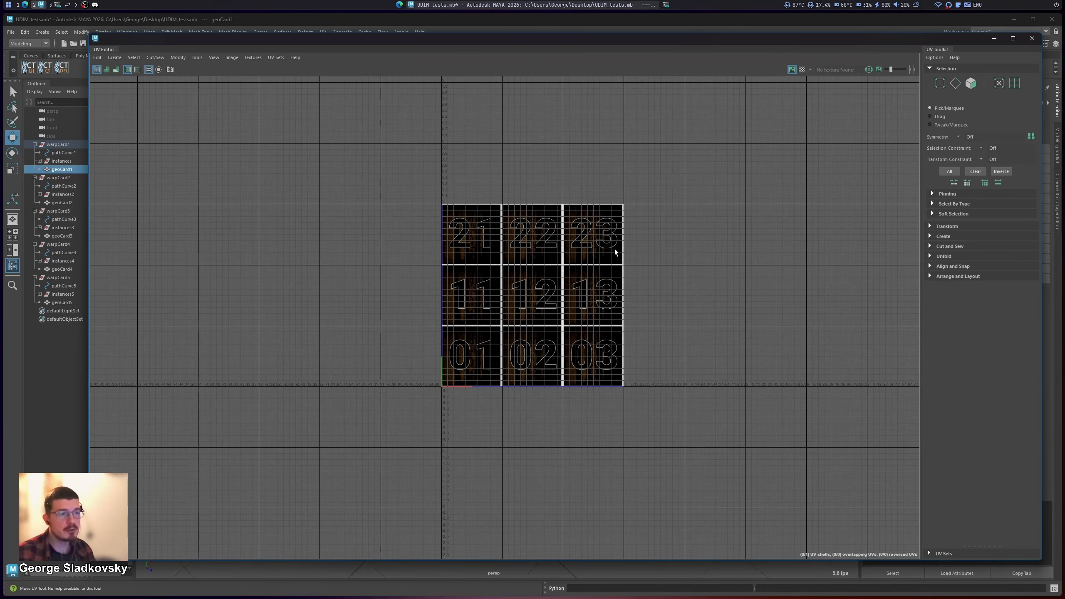
alt+middle_drag(624, 216, 493, 357)
scroll(492, 358, down, 3)
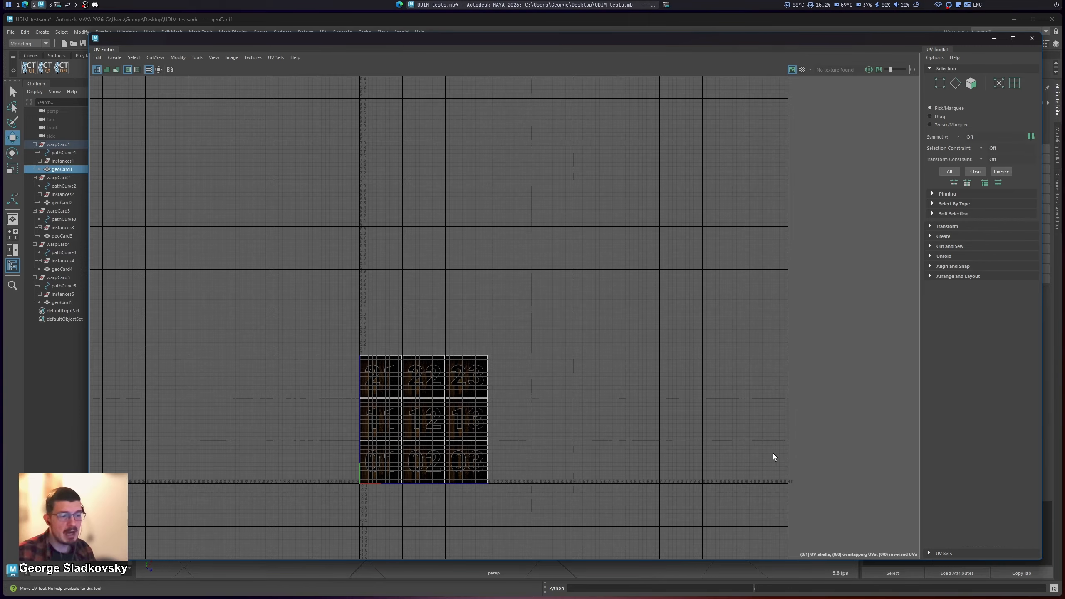
scroll(492, 383, down, 2)
alt+middle_drag(494, 356, 463, 477)
scroll(465, 247, down, 7)
scroll(466, 269, down, 2)
alt+middle_drag(471, 311, 476, 417)
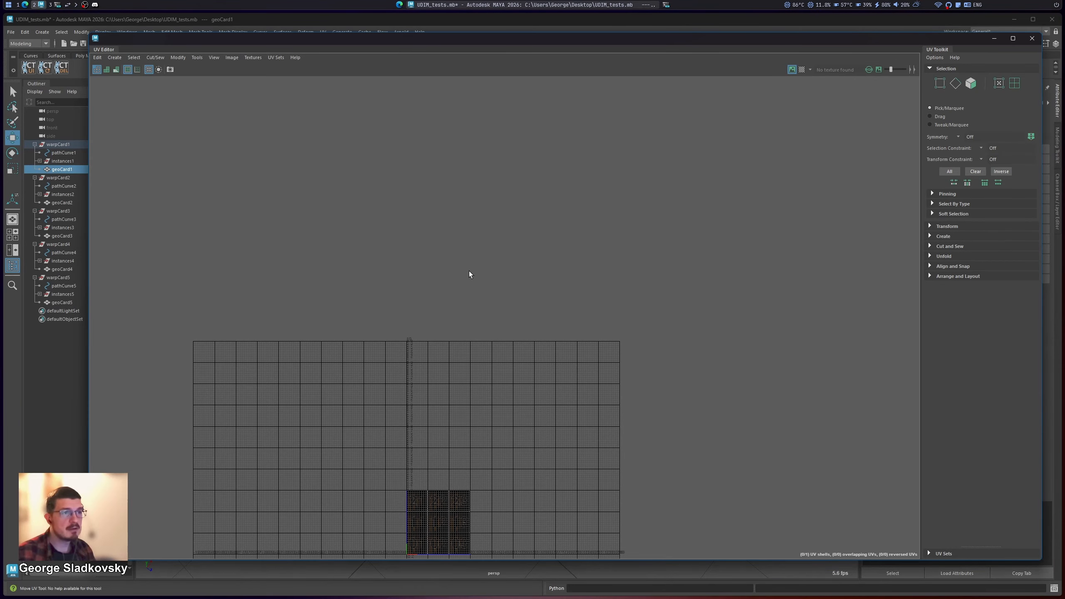
alt+middle_drag(489, 316, 488, 204)
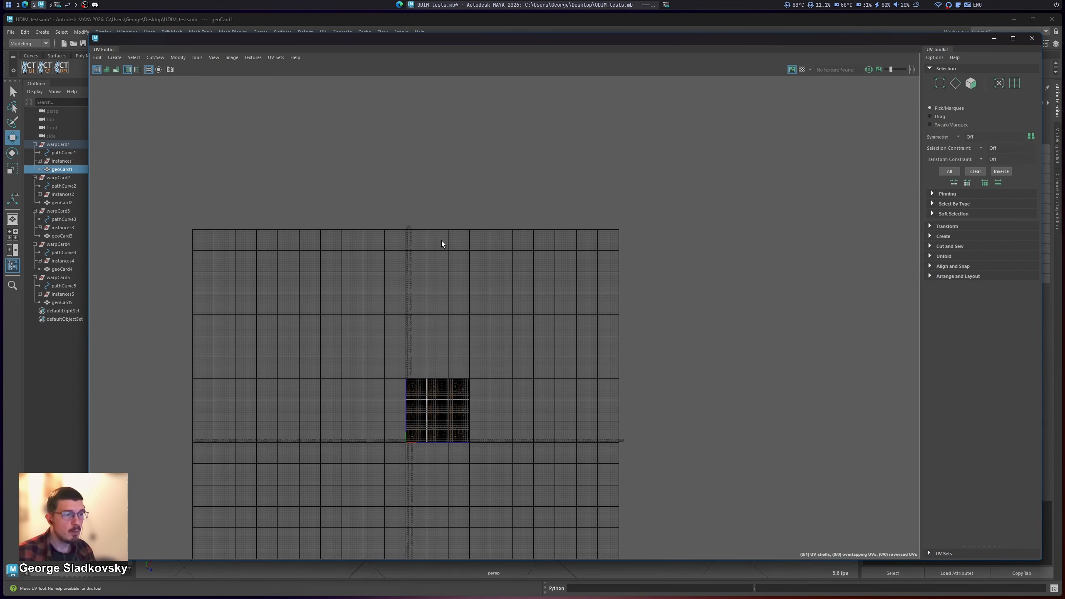
scroll(442, 242, up, 5)
alt+middle_drag(450, 328, 448, 255)
scroll(439, 414, up, 1)
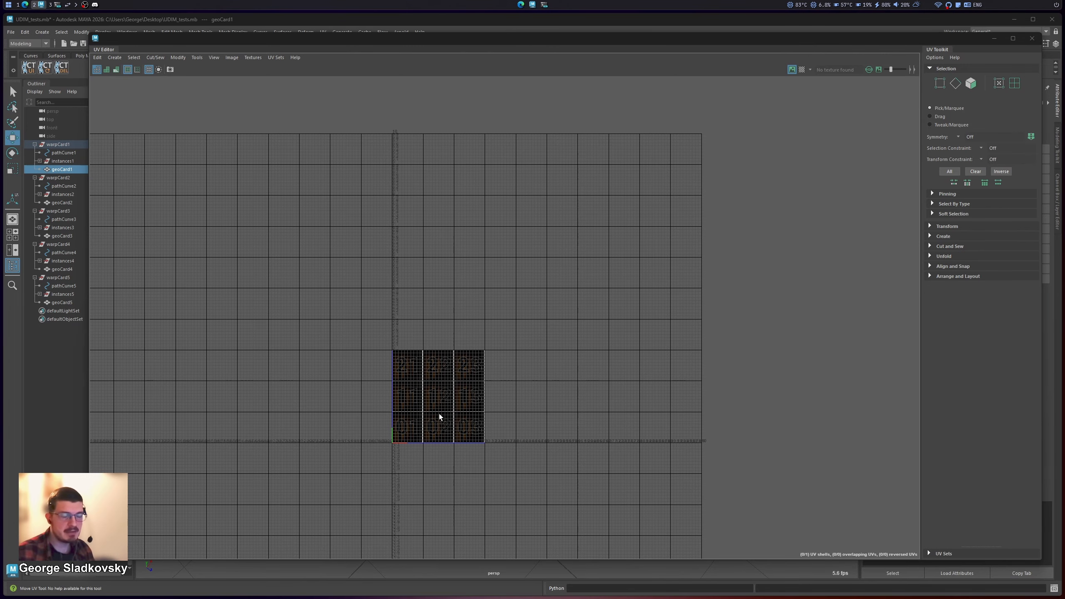
scroll(398, 423, up, 6)
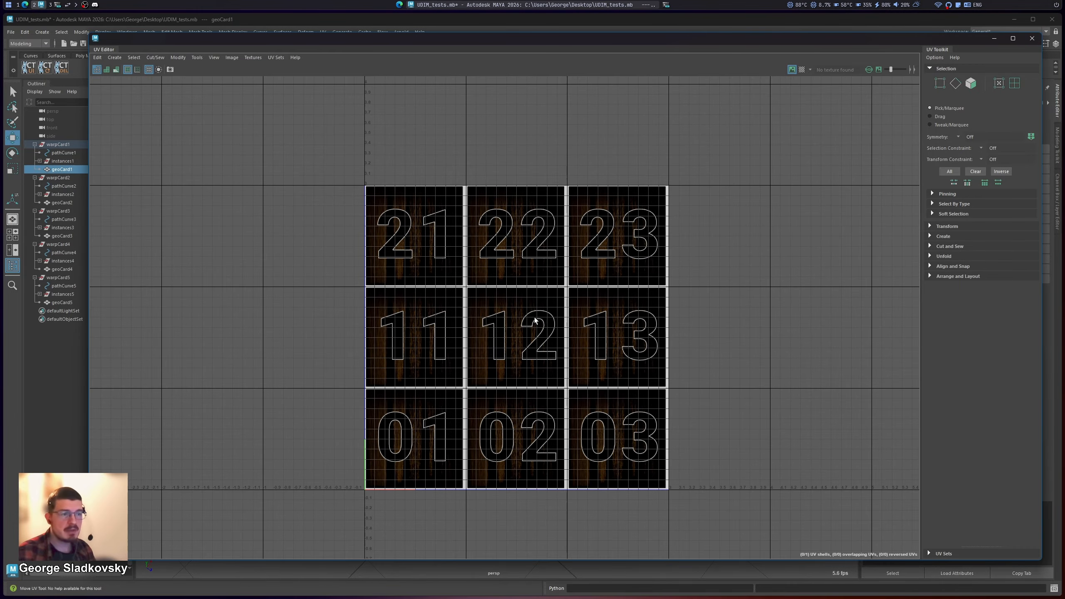
scroll(541, 322, up, 2)
alt+middle_drag(544, 324, 564, 263)
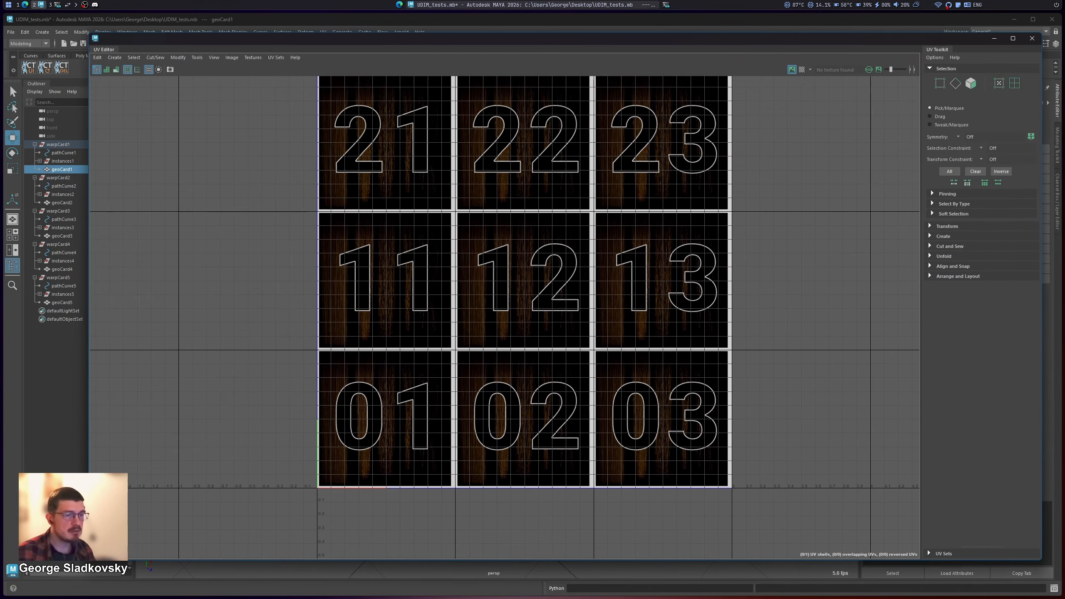
click(1032, 39)
Step: Open the GS CurveTools UV Editor, select warpCard1's curve to load its UVs, and enlarge the editor window
click(578, 295)
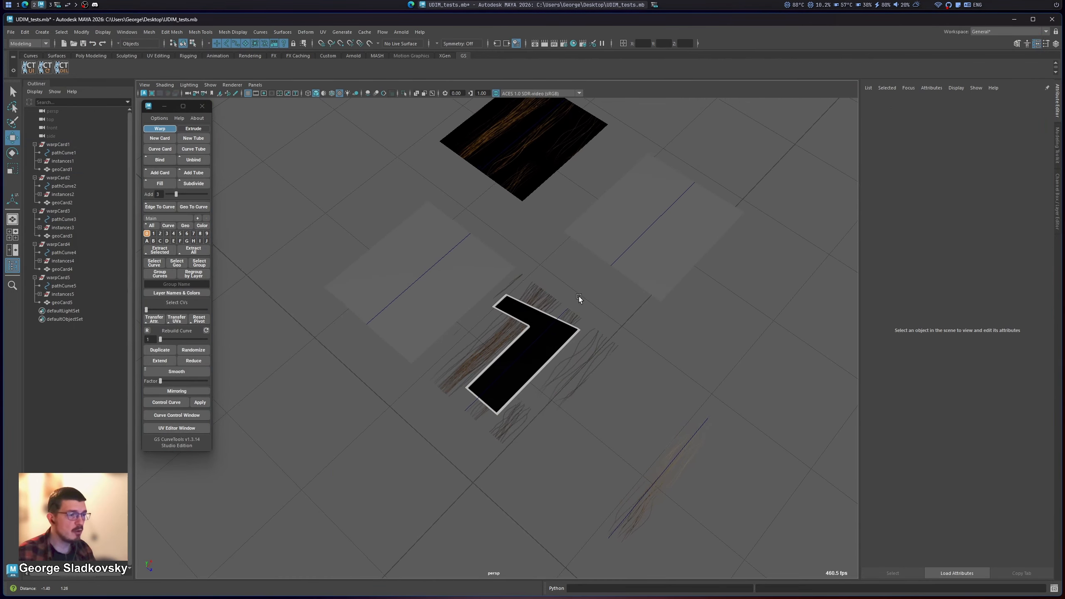
click(193, 429)
alt+drag(583, 330, 591, 316)
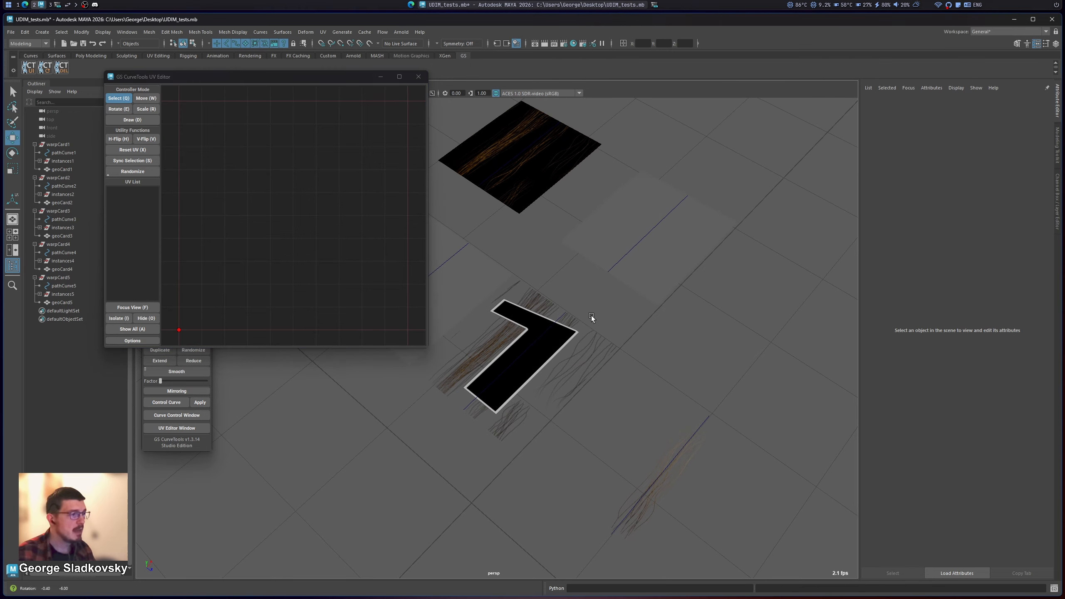
drag(529, 378, 561, 412)
click(312, 240)
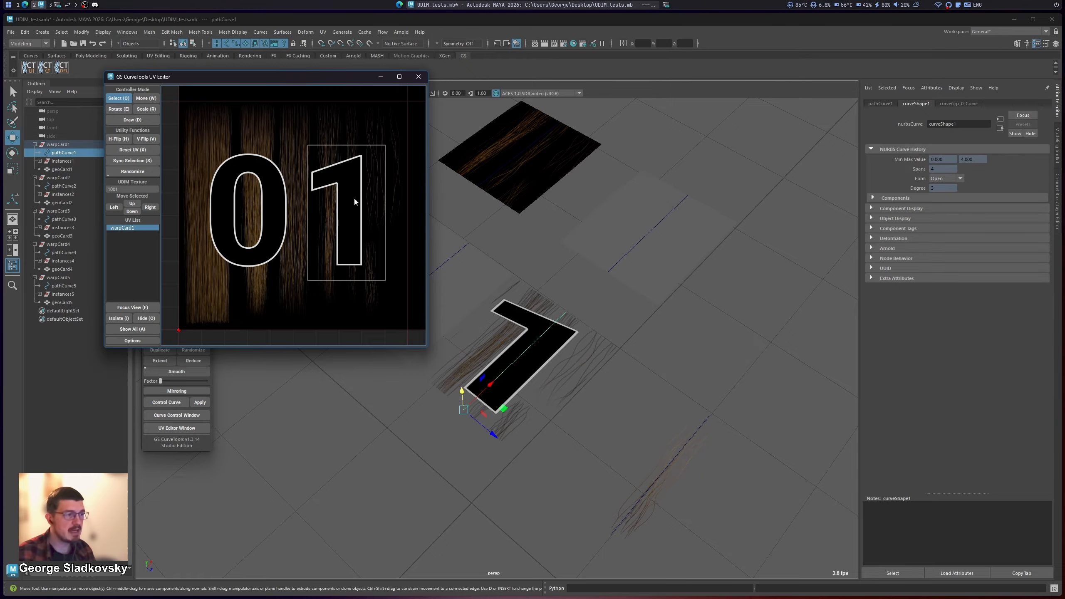
middle_drag(312, 207, 553, 232)
key(f)
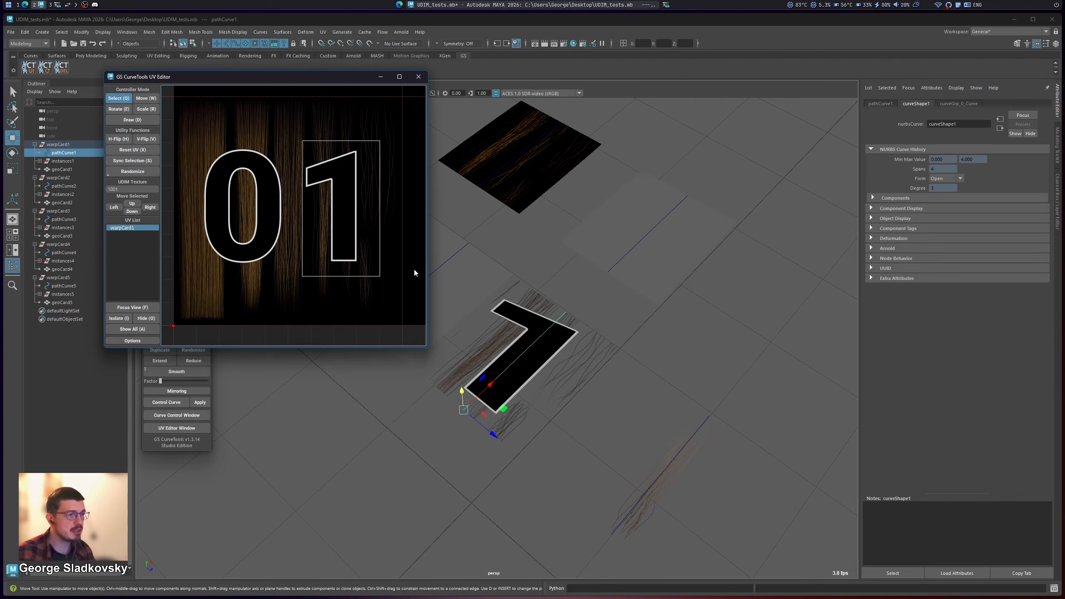
drag(429, 351, 746, 504)
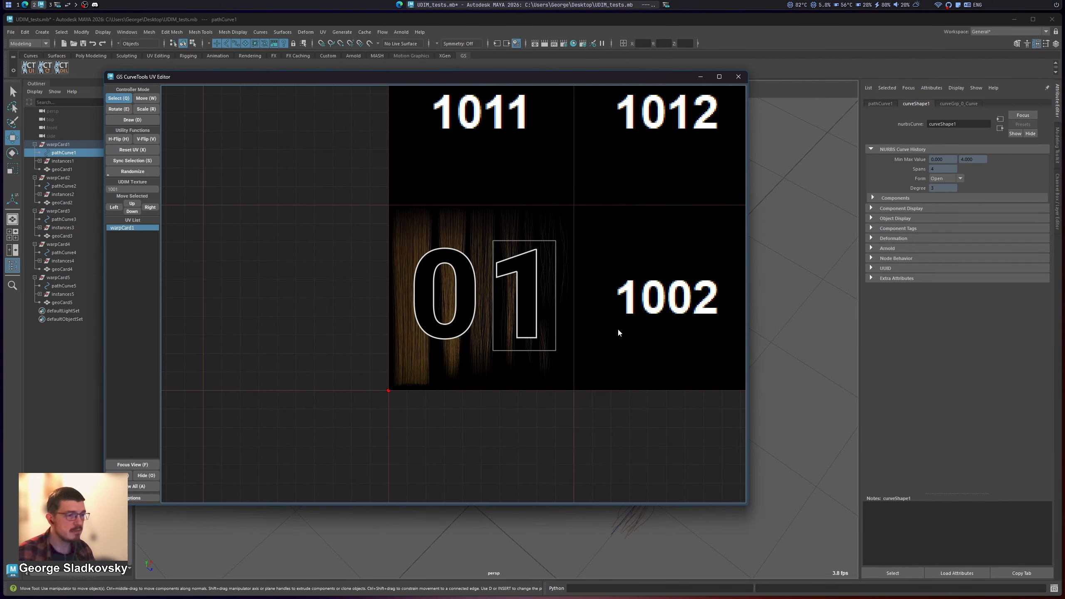
Step: Set the displayed UDIM texture to 1011 and view it within the full tile grid
middle_drag(580, 272, 470, 326)
scroll(522, 304, down, 3)
middle_drag(541, 290, 530, 317)
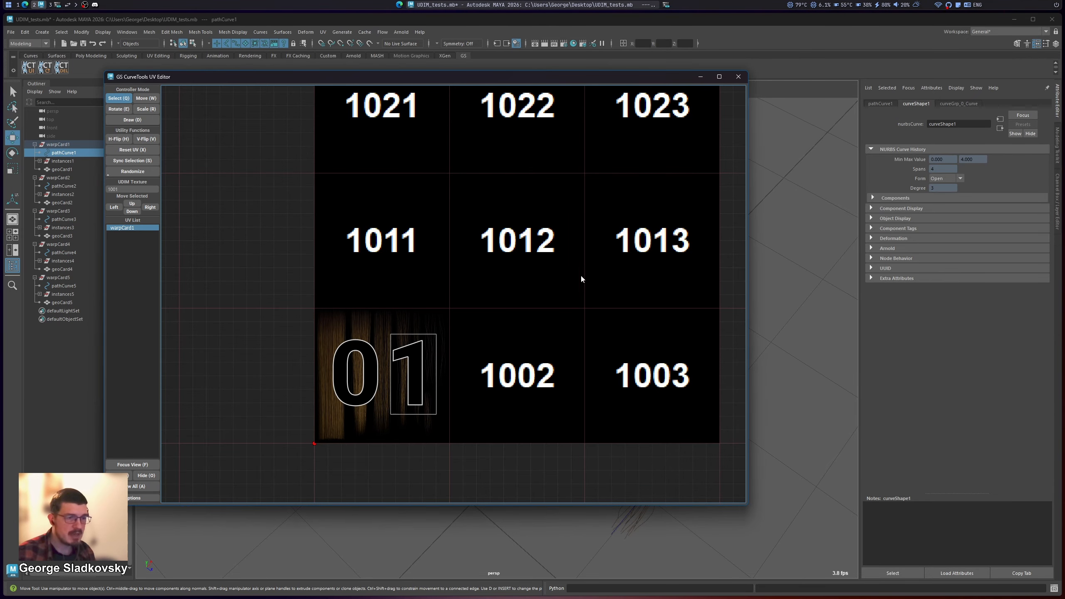
mouse_move(579, 278)
middle_down()
mouse_move(532, 271)
mouse_move(573, 293)
middle_up()
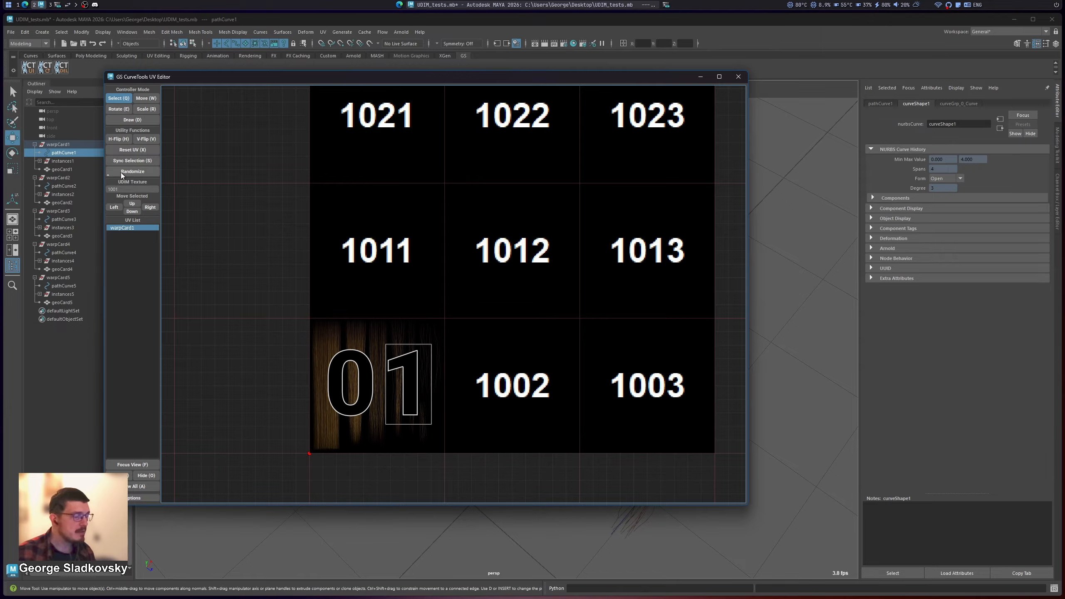
click(135, 190)
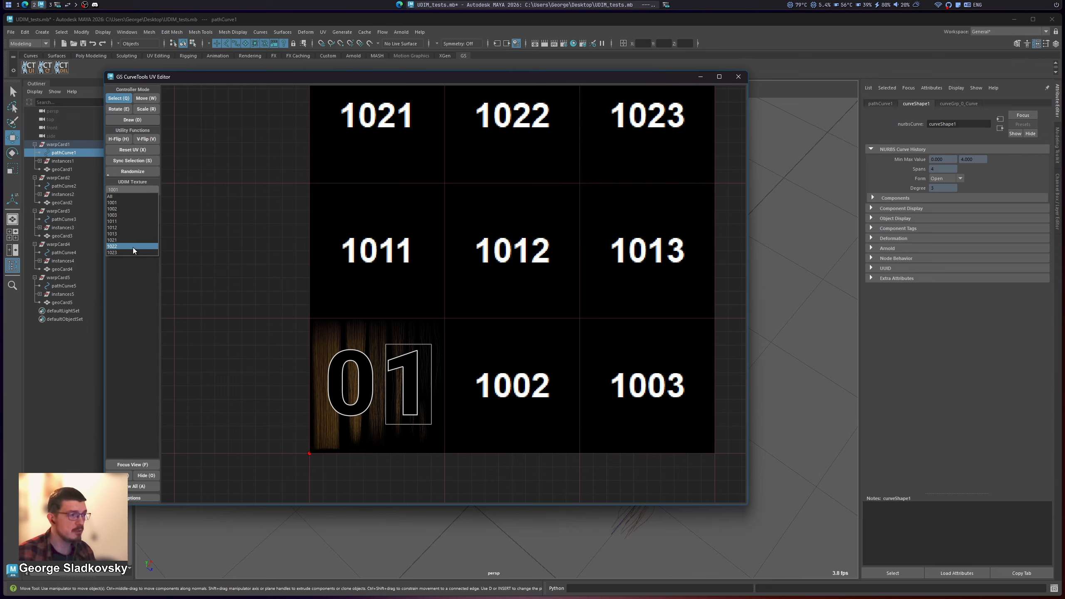
click(126, 221)
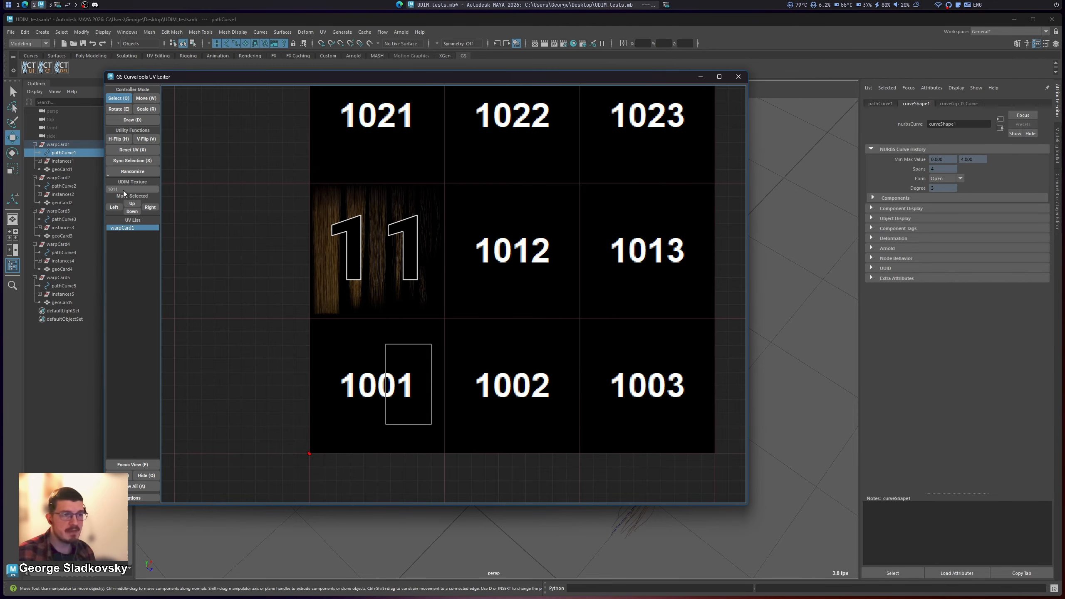
scroll(471, 186, down, 6)
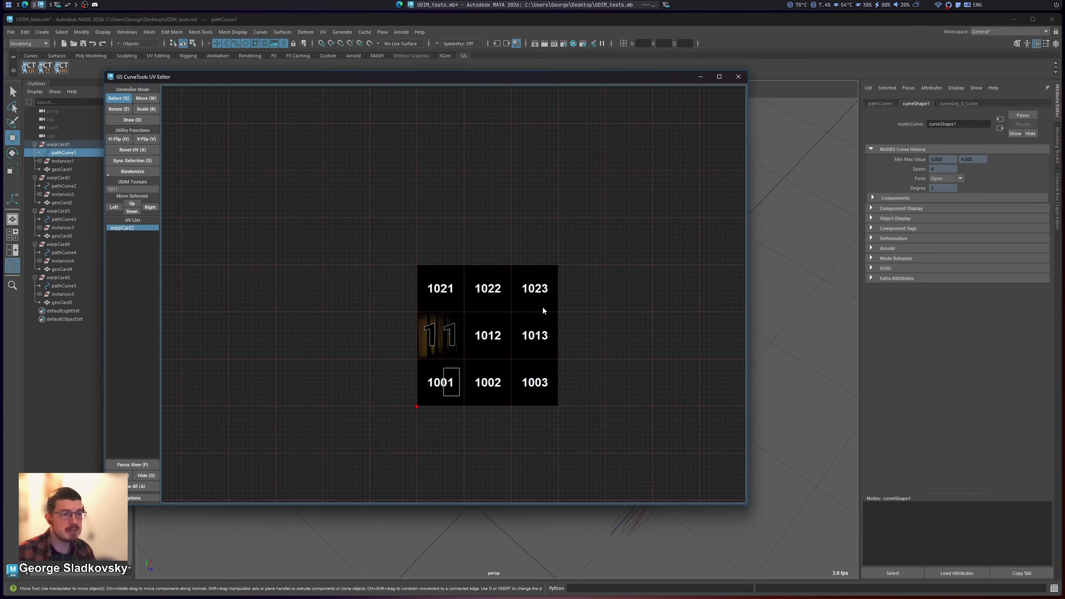
middle_drag(464, 295, 513, 287)
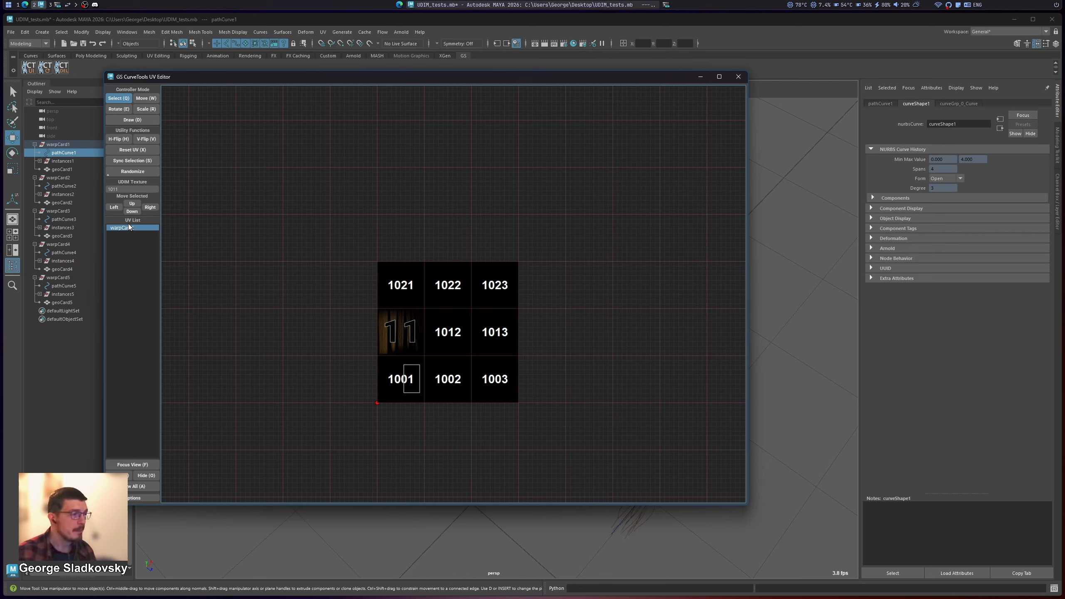
Step: Set the displayed UDIM texture to 1001 and view the tile grid
click(129, 189)
click(124, 203)
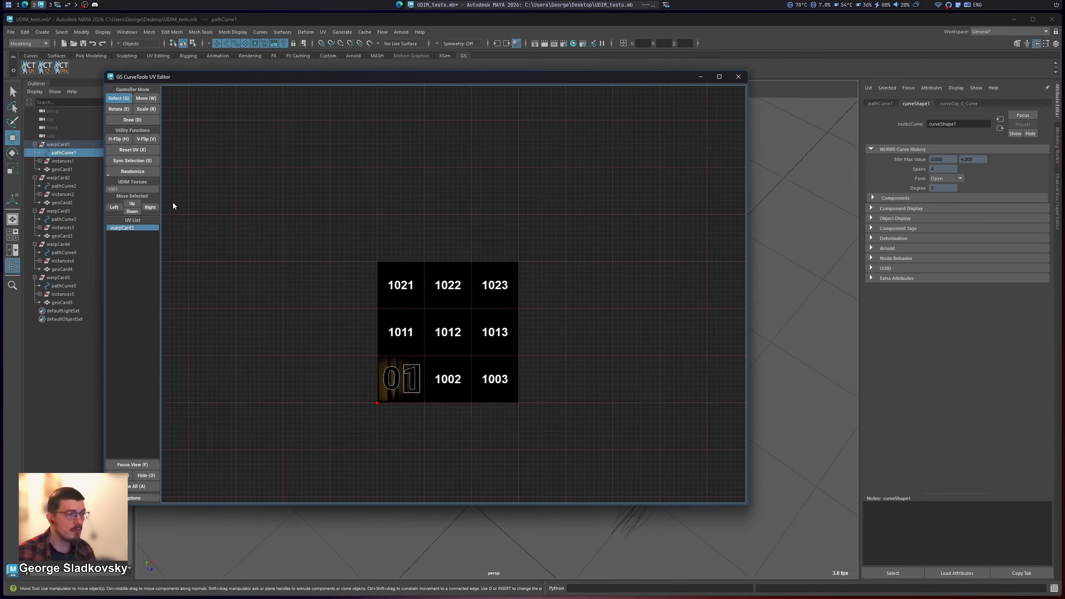
scroll(385, 373, up, 3)
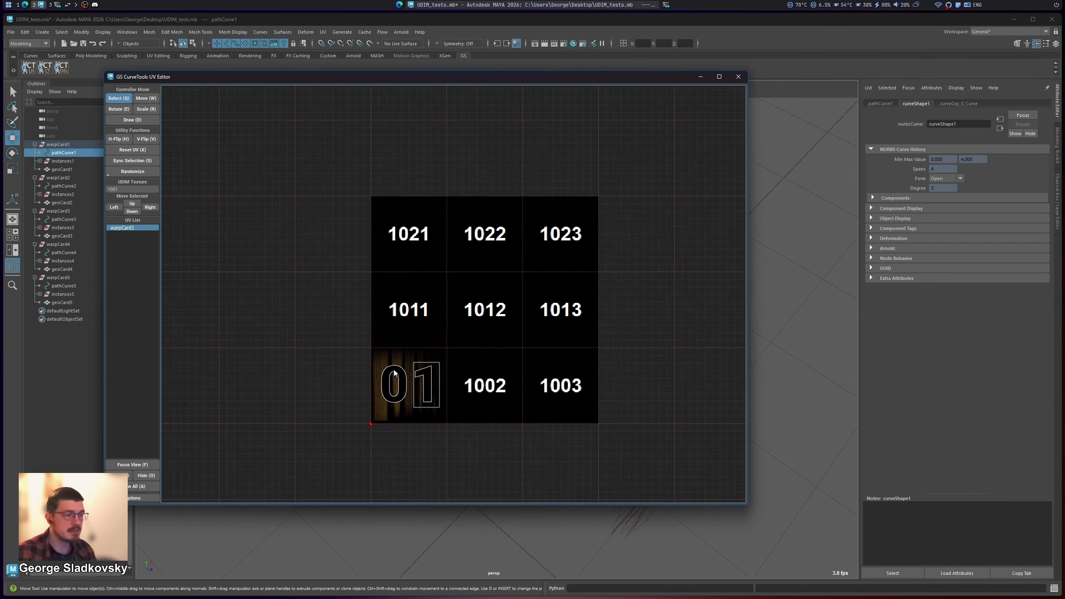
middle_drag(539, 311, 521, 309)
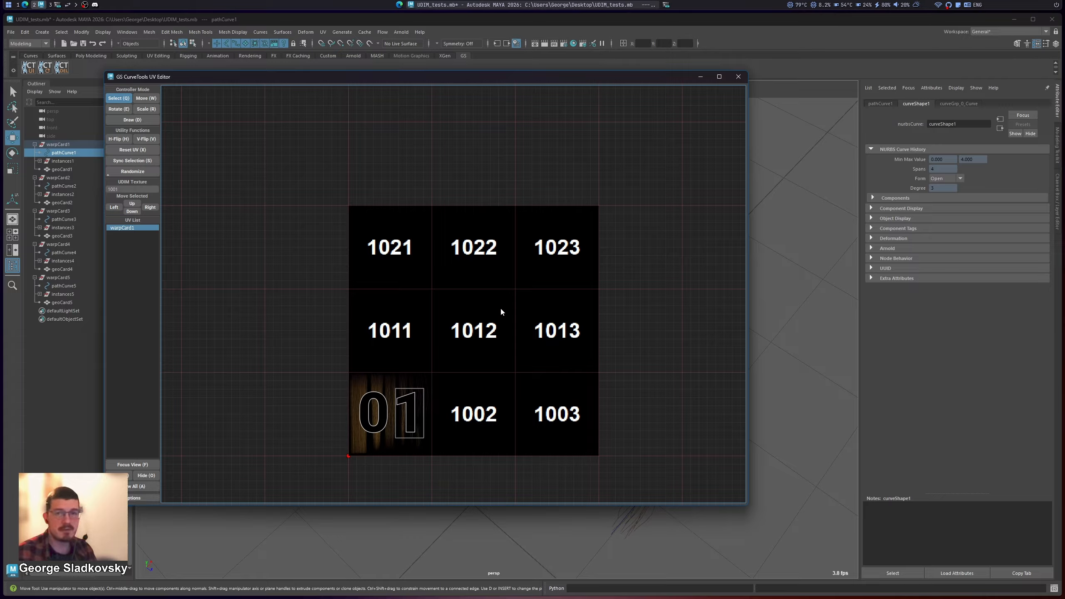
Step: Display all UDIM textures at once and view the full 3×3 tile grid
click(128, 189)
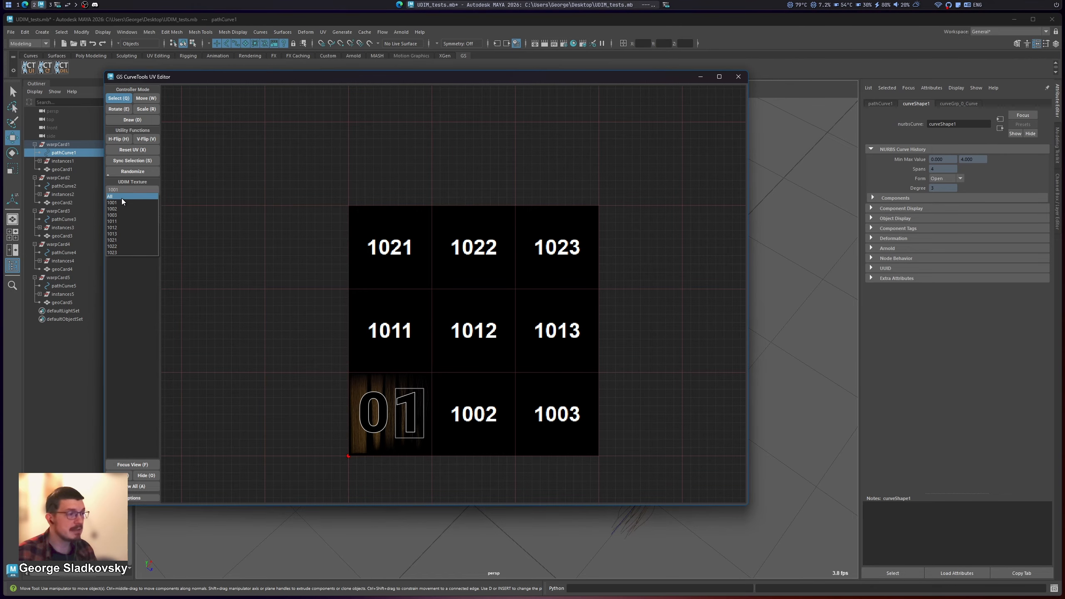
click(121, 199)
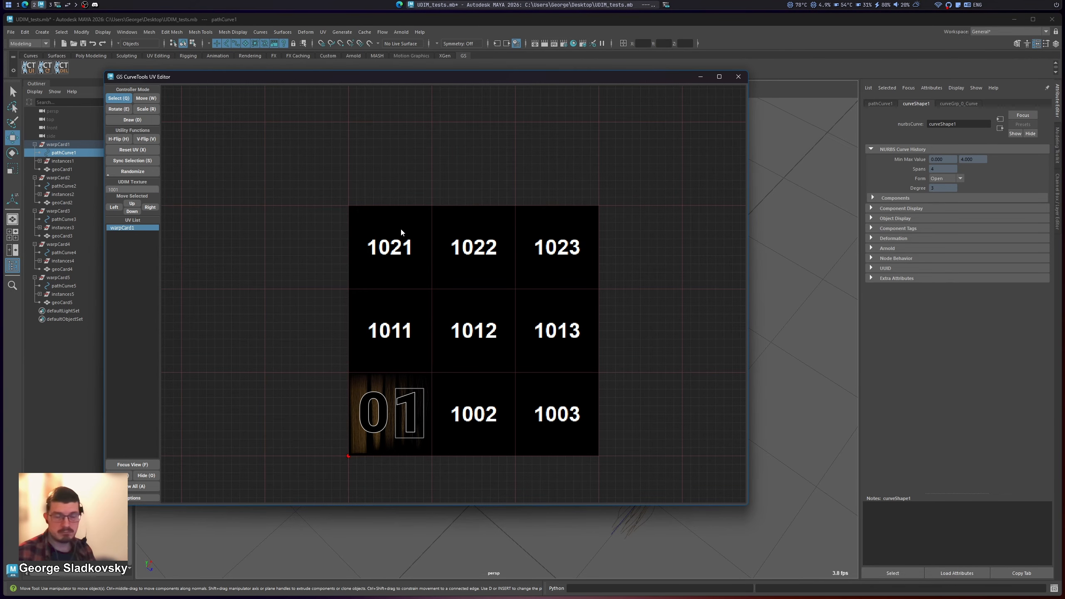
double_click(401, 232)
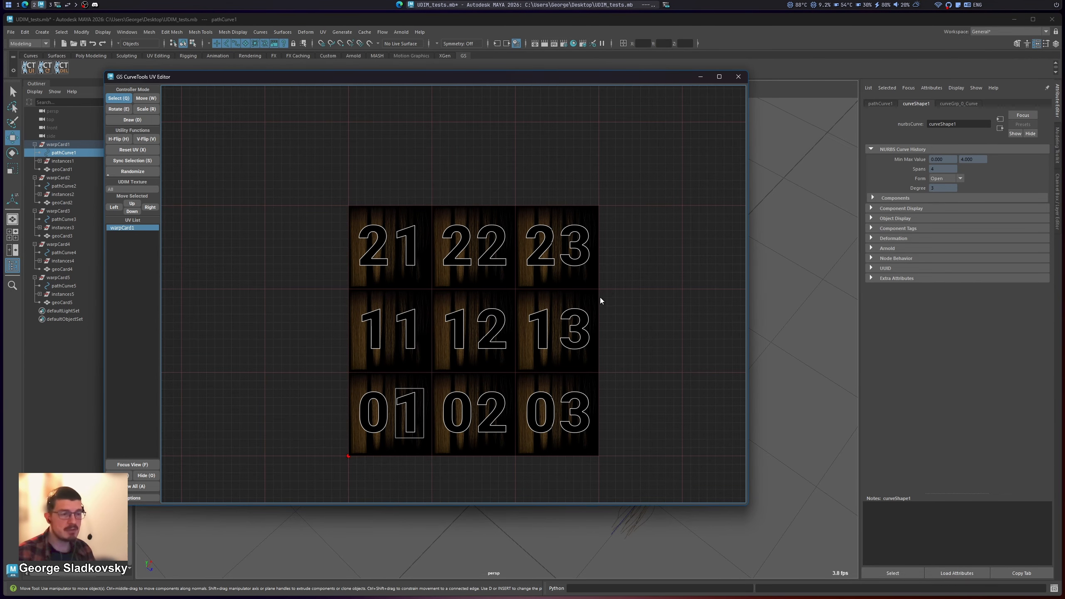
scroll(482, 365, up, 4)
scroll(546, 309, down, 2)
middle_drag(541, 273, 516, 295)
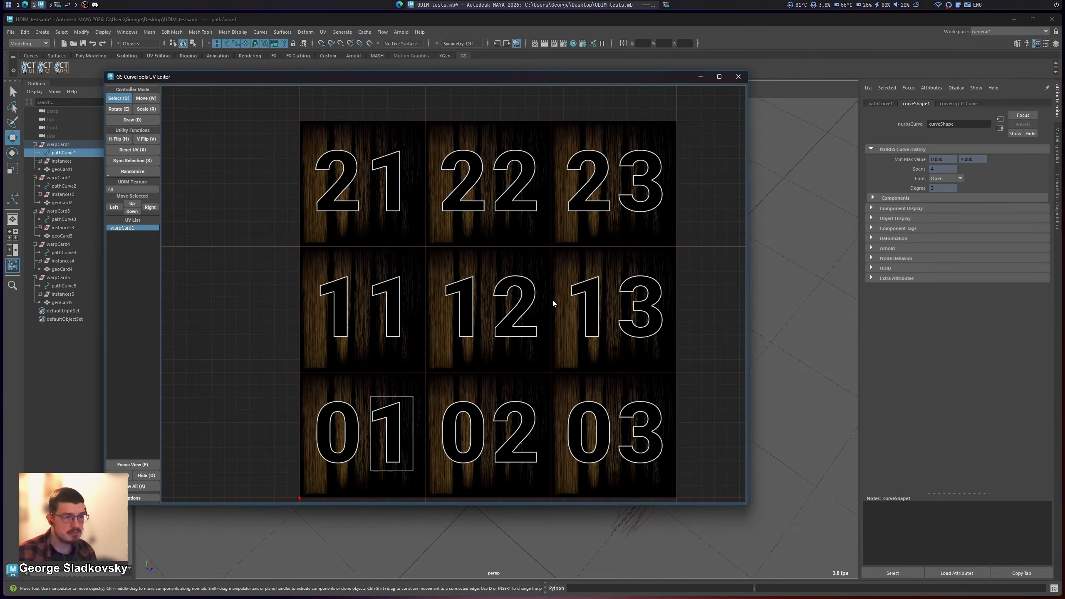
mouse_move(558, 245)
middle_down()
mouse_move(556, 185)
mouse_move(555, 226)
middle_up()
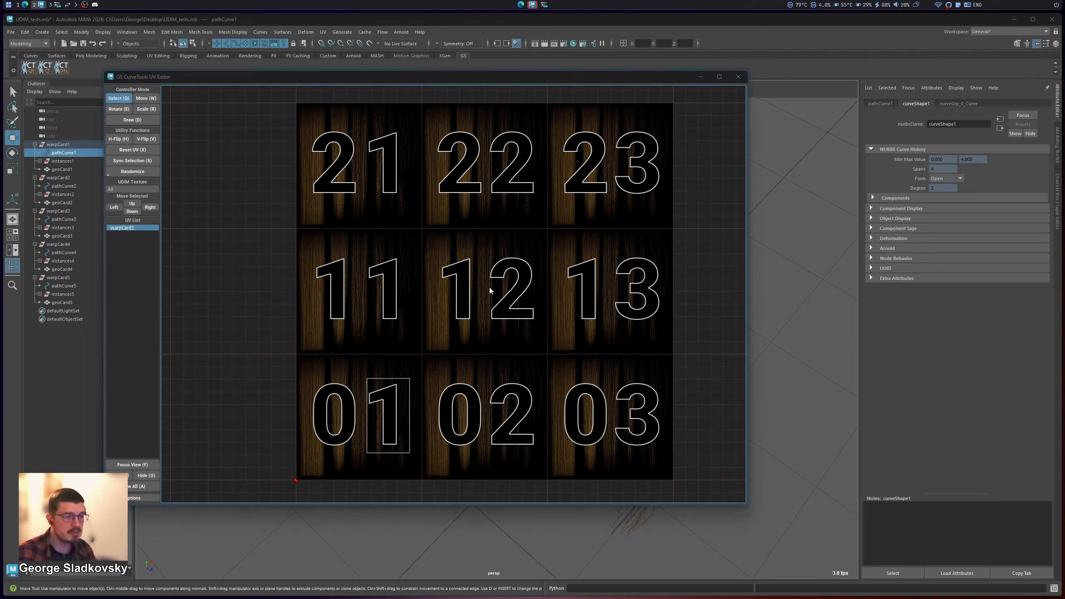
Step: Move warpCard1's UV shell onto the 2 in tile 1002 and shrink the editor window to reveal the cards
key(w)
drag(413, 406, 652, 161)
drag(745, 502, 452, 328)
drag(389, 167, 338, 302)
scroll(471, 212, down, 2)
scroll(436, 215, down, 1)
scroll(378, 219, up, 1)
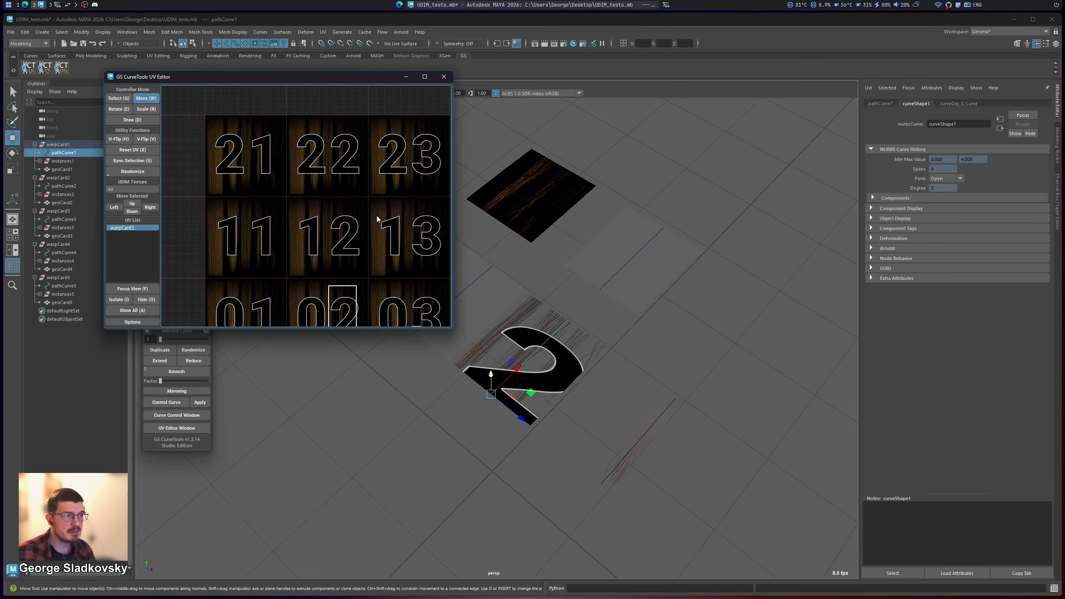
Step: Move warpCard1's UV shell onto the 3 in tile 1003 and frame it
mouse_move(379, 233)
middle_down()
mouse_move(349, 192)
mouse_move(367, 234)
middle_up()
drag(338, 269, 421, 273)
key(f)
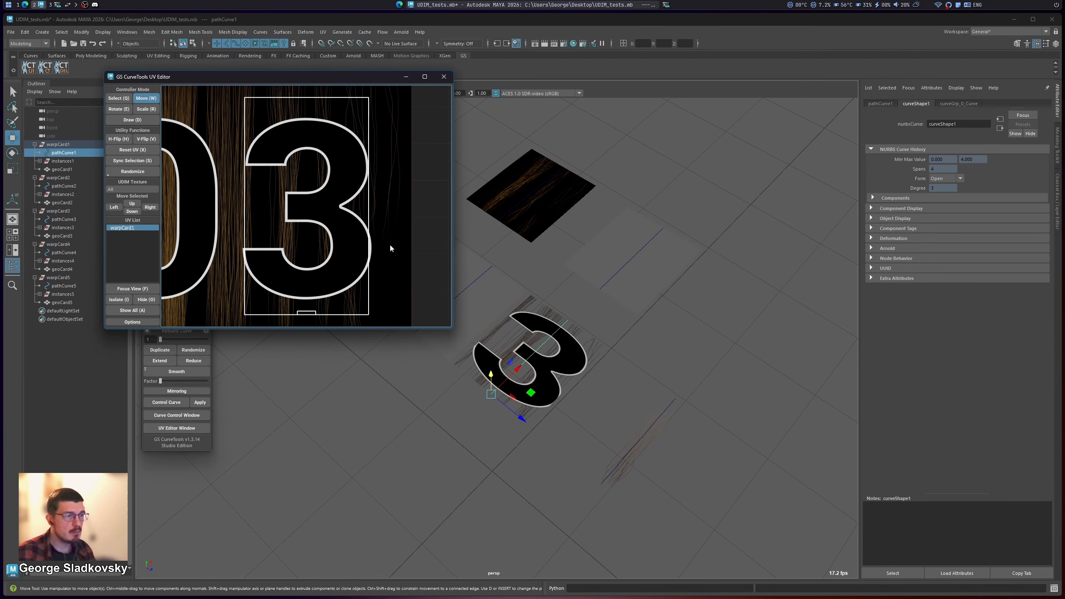
click(389, 243)
scroll(347, 221, down, 3)
Step: Move warpCard1's UV shell over the lower part of the 0 in tile 1003 and return to selection mode
middle_drag(330, 213, 388, 233)
drag(411, 238, 334, 286)
key(q)
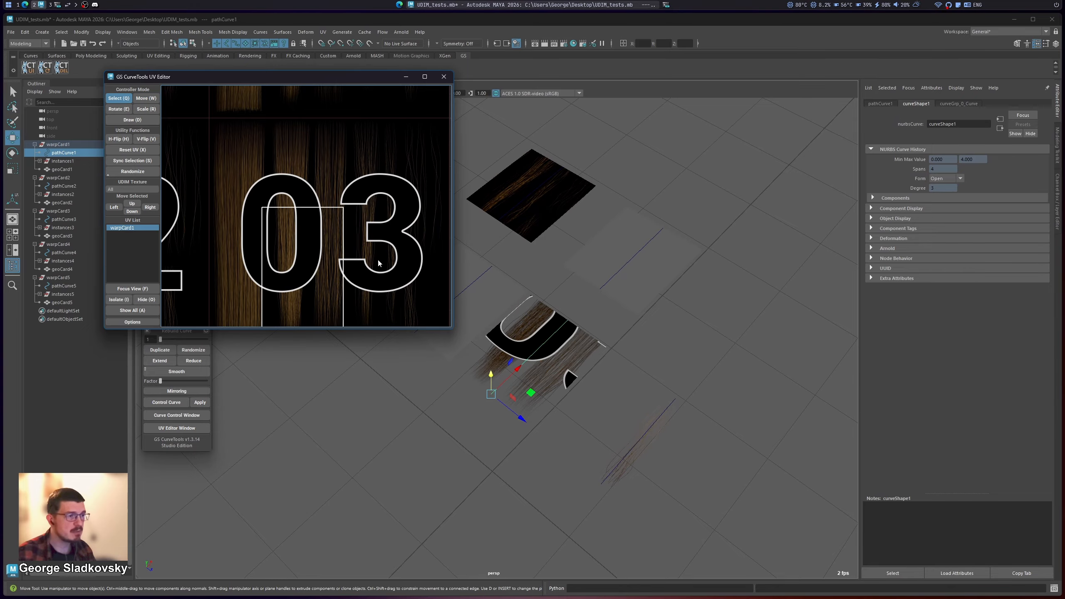
middle_drag(378, 261, 350, 192)
click(382, 169)
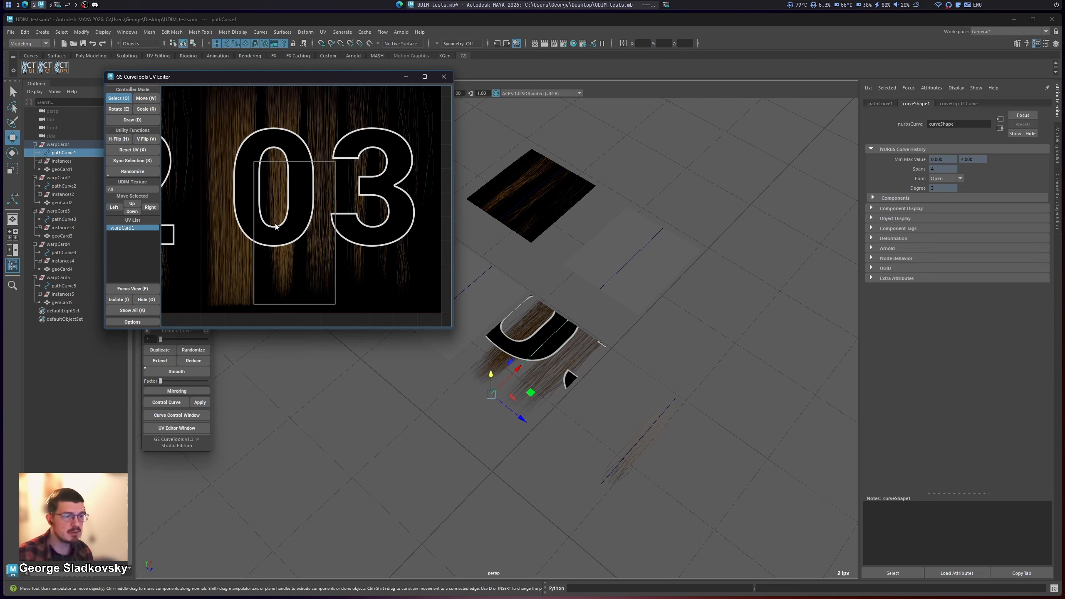
scroll(294, 186, down, 2)
middle_drag(295, 186, 300, 223)
click(302, 268)
middle_drag(302, 268, 321, 252)
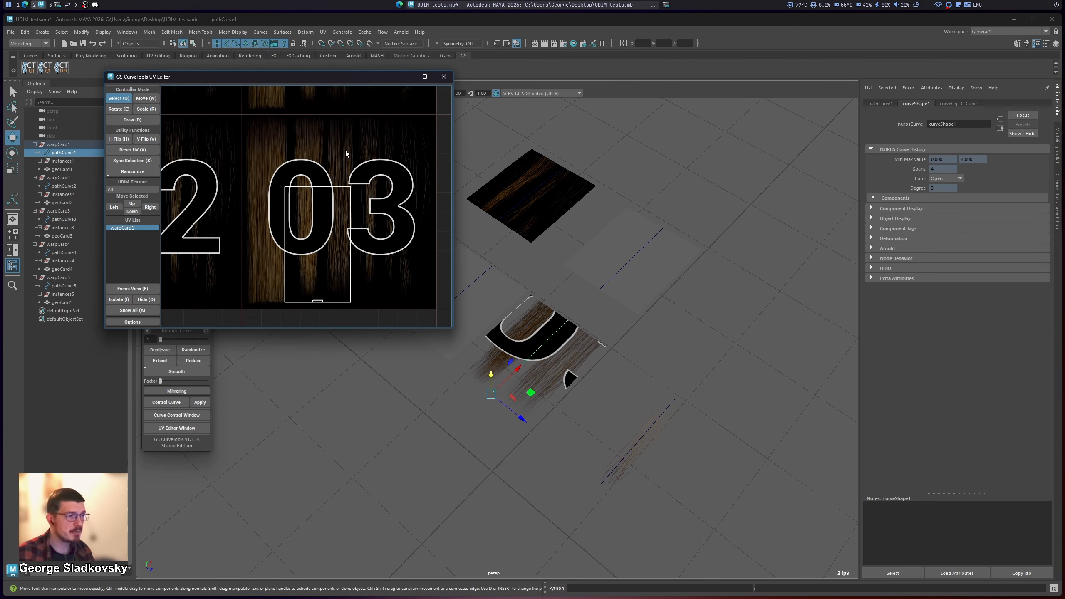
Step: Redraw warpCard1's UV shell around the 3 in tile 1003 and flip it horizontally and vertically
drag(343, 152, 422, 266)
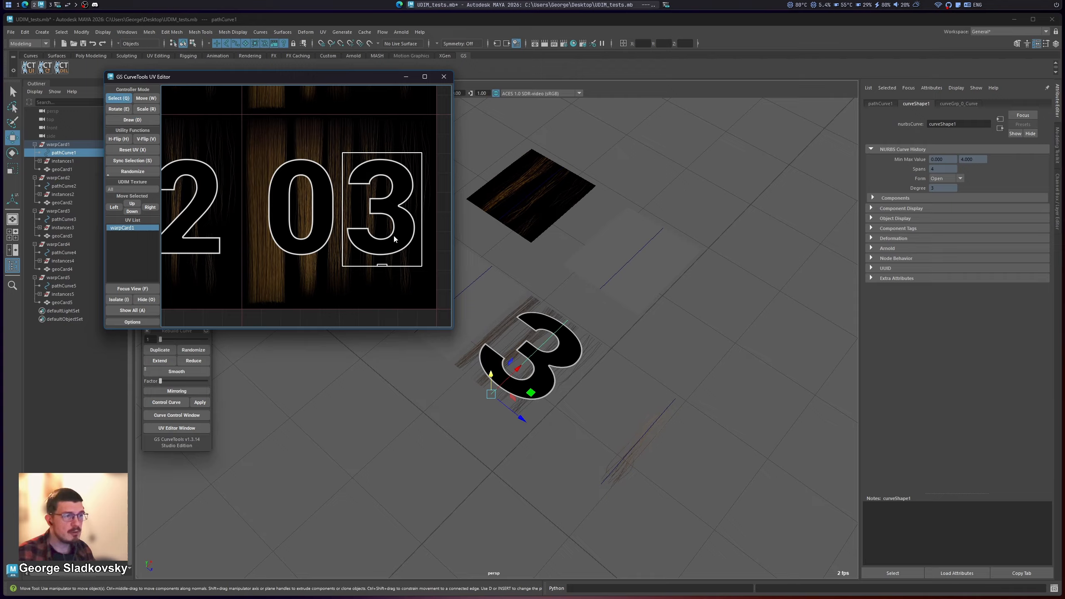
key(h)
key(v)
middle_drag(394, 239, 390, 251)
key(w)
drag(390, 251, 390, 251)
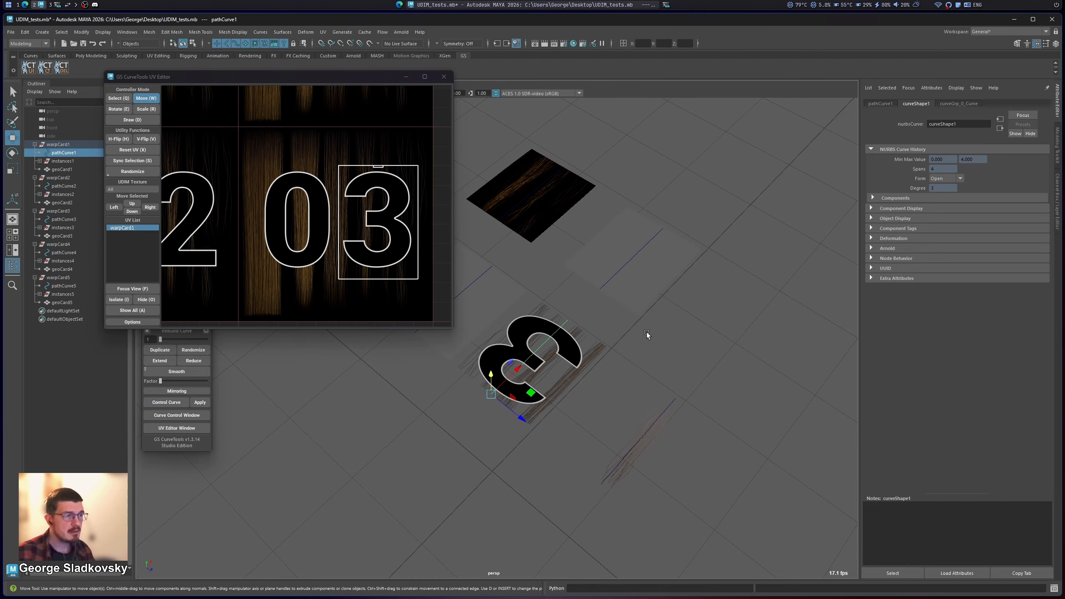
scroll(295, 221, down, 3)
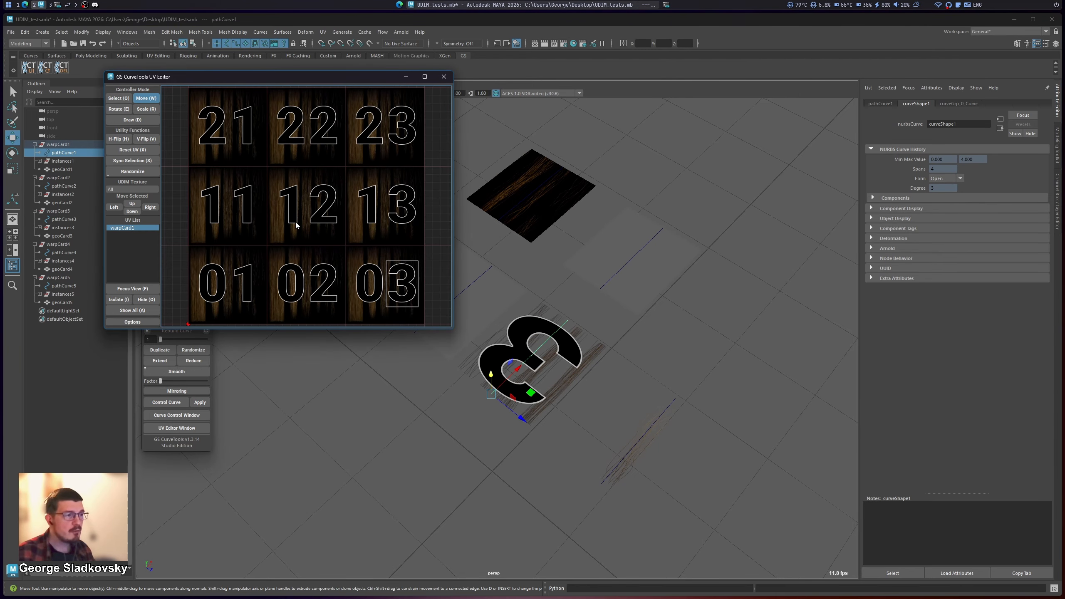
Step: Select warpCard3's curve and frame its non-UDIM texture in the UV editor for comparison
click(677, 343)
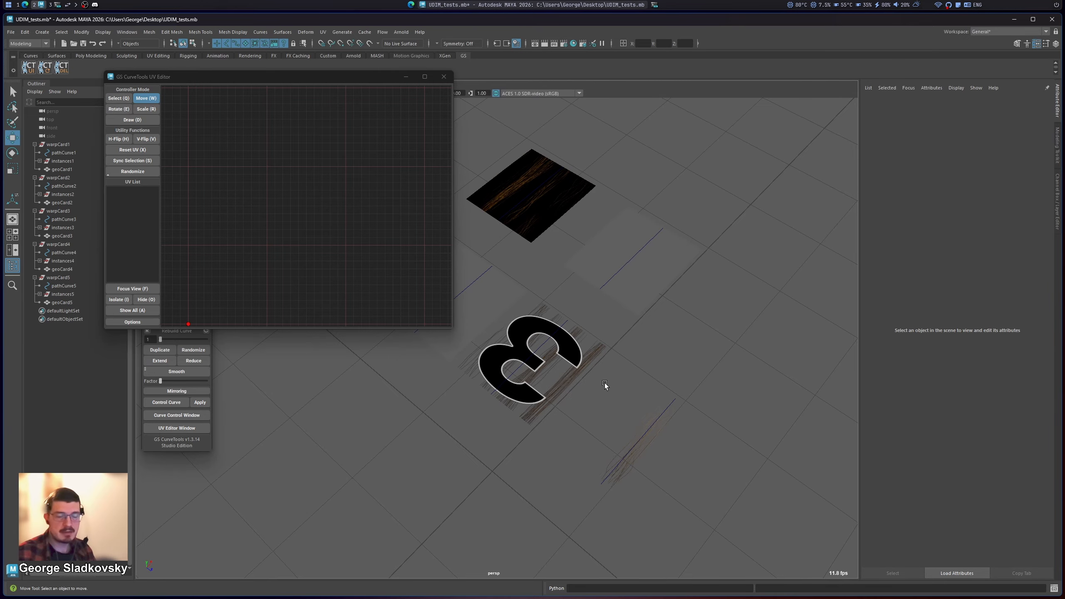
drag(604, 383, 722, 512)
middle_drag(307, 255, 336, 243)
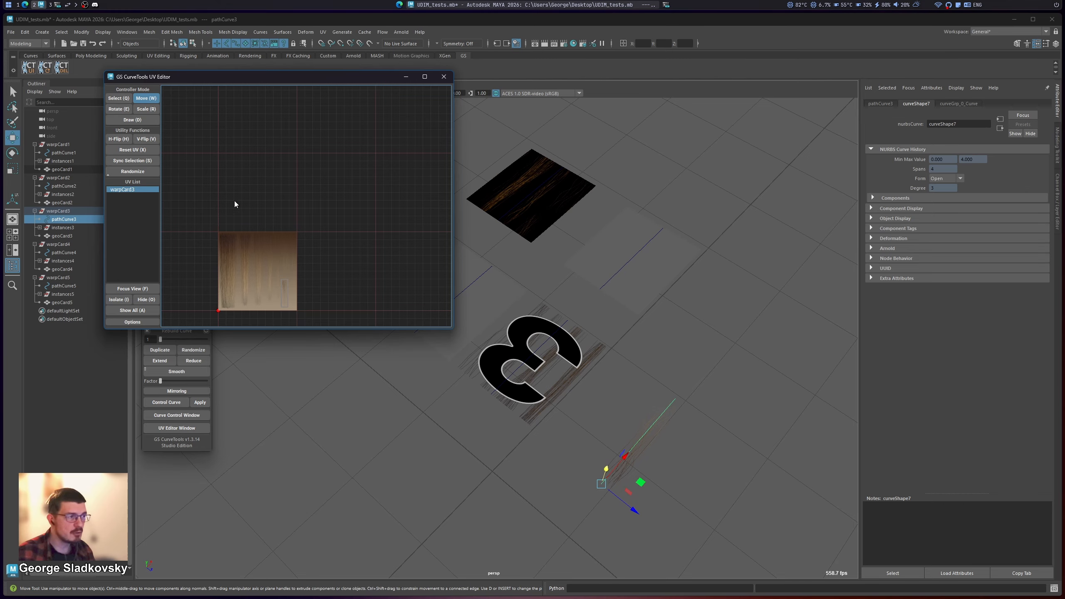
key(f)
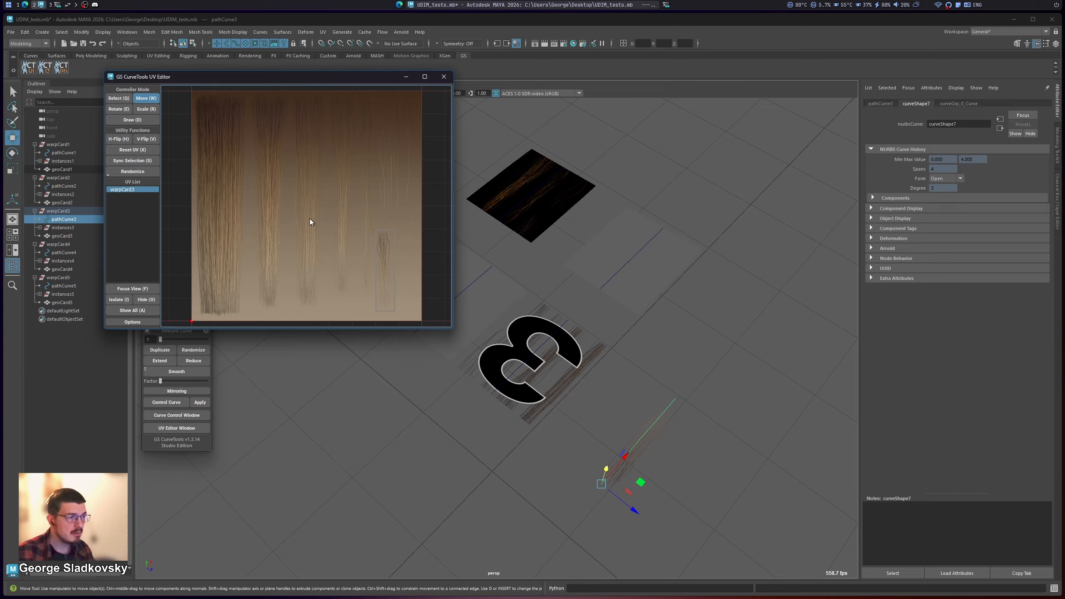
Step: Reselect warpCard1's curve and frame its complete UDIM grid in the UV editor
click(637, 344)
click(549, 340)
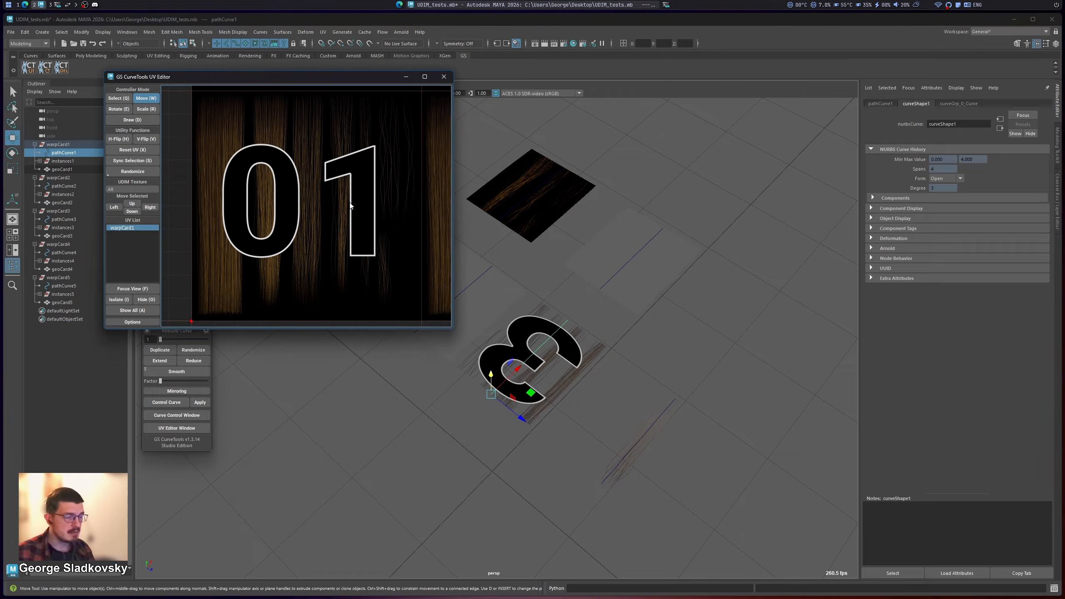
key(f)
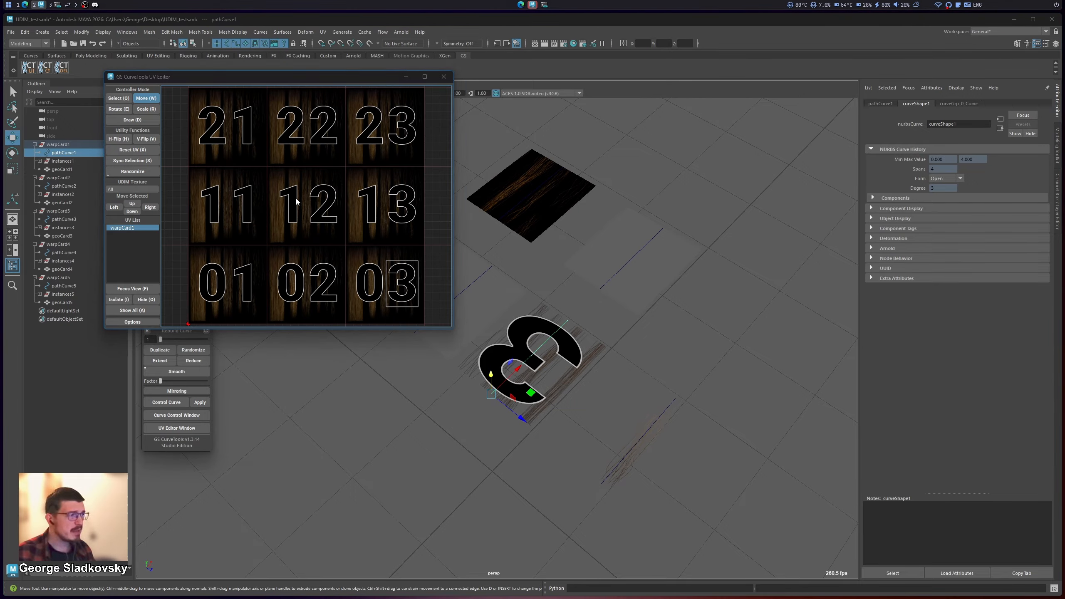
click(260, 199)
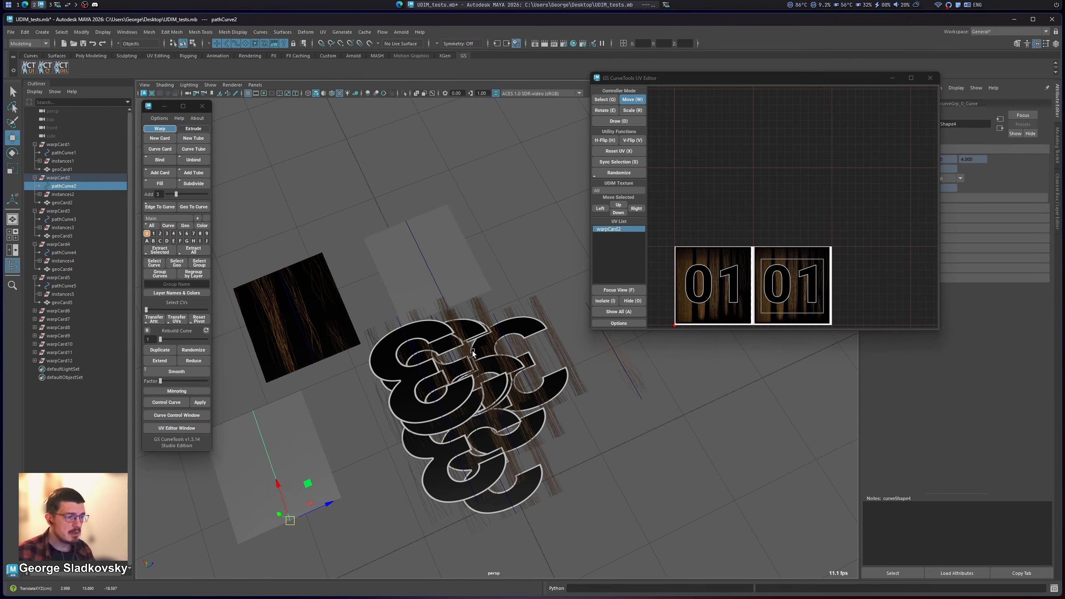
Step: Select warpCard1 and warpCard6 through warpCard12, and scatter their UV shells across tile 1002
key(q)
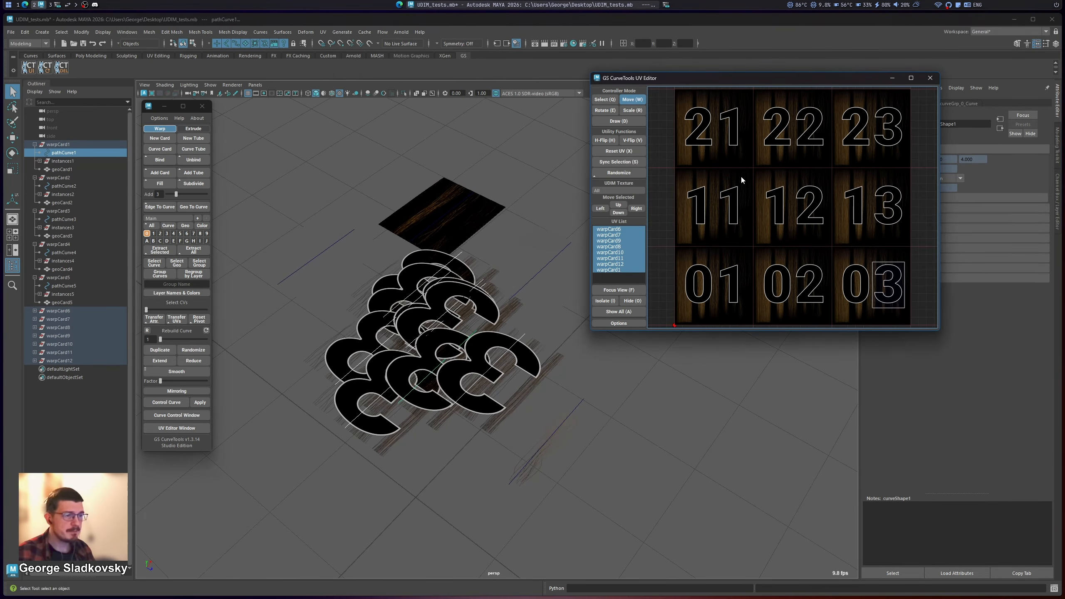
scroll(761, 195, down, 2)
drag(871, 270, 765, 267)
scroll(792, 247, up, 2)
drag(821, 248, 800, 268)
drag(787, 264, 763, 272)
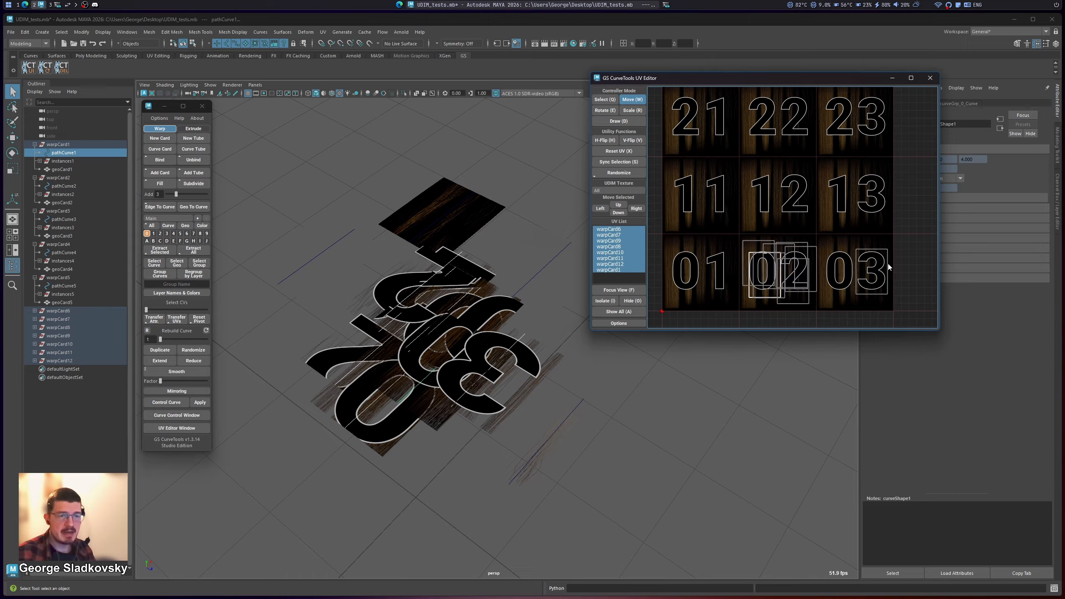
drag(886, 265, 809, 258)
scroll(858, 271, up, 5)
scroll(830, 224, down, 3)
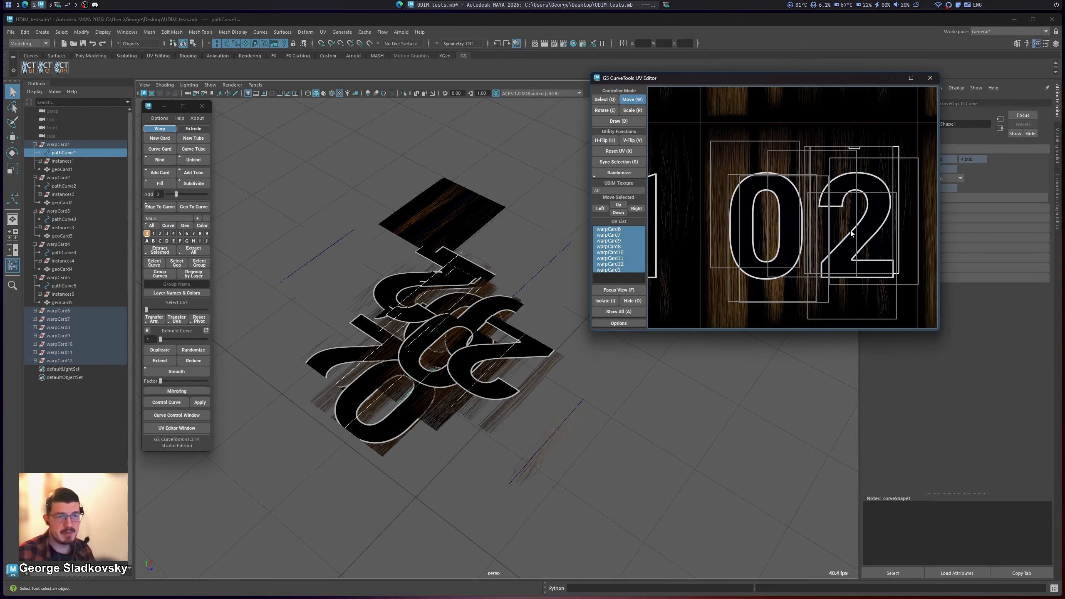
Step: Try to move all the selected cards' UV shells freehand from tile 1002 to tile 1013, and undo the move
scroll(830, 224, down, 3)
key(q)
middle_drag(833, 155, 847, 191)
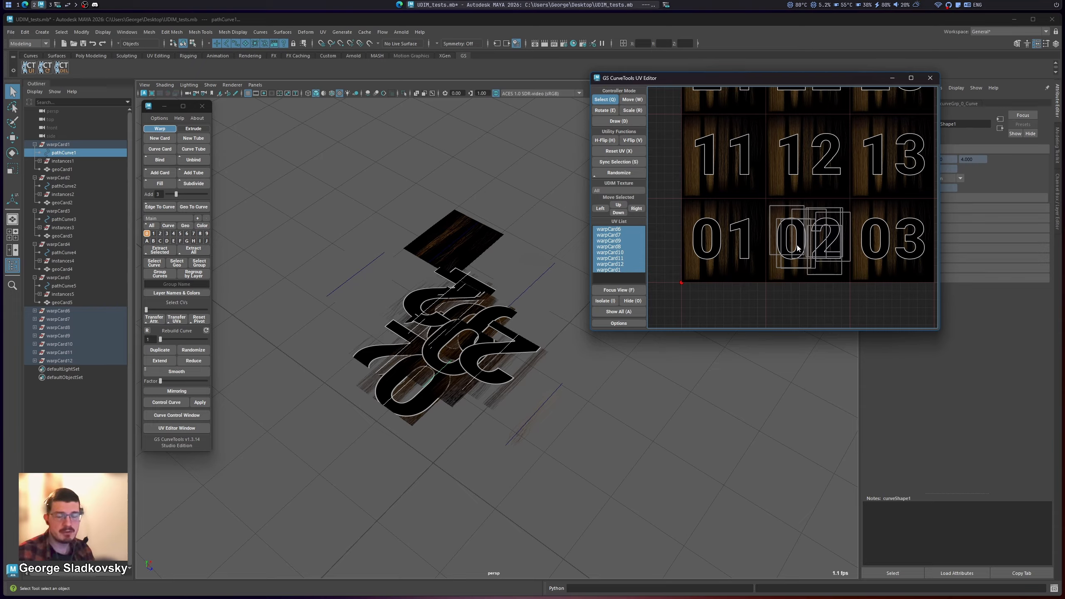
middle_drag(801, 241, 791, 251)
middle_drag(839, 172, 860, 189)
drag(850, 224, 729, 323)
key(w)
middle_drag(841, 263, 850, 253)
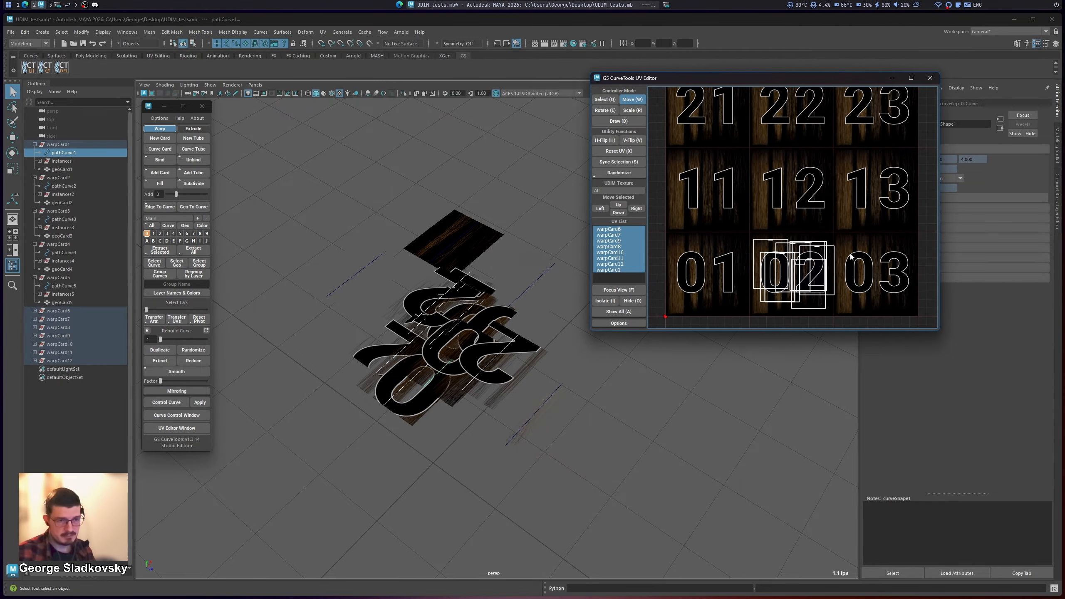
drag(784, 268, 864, 190)
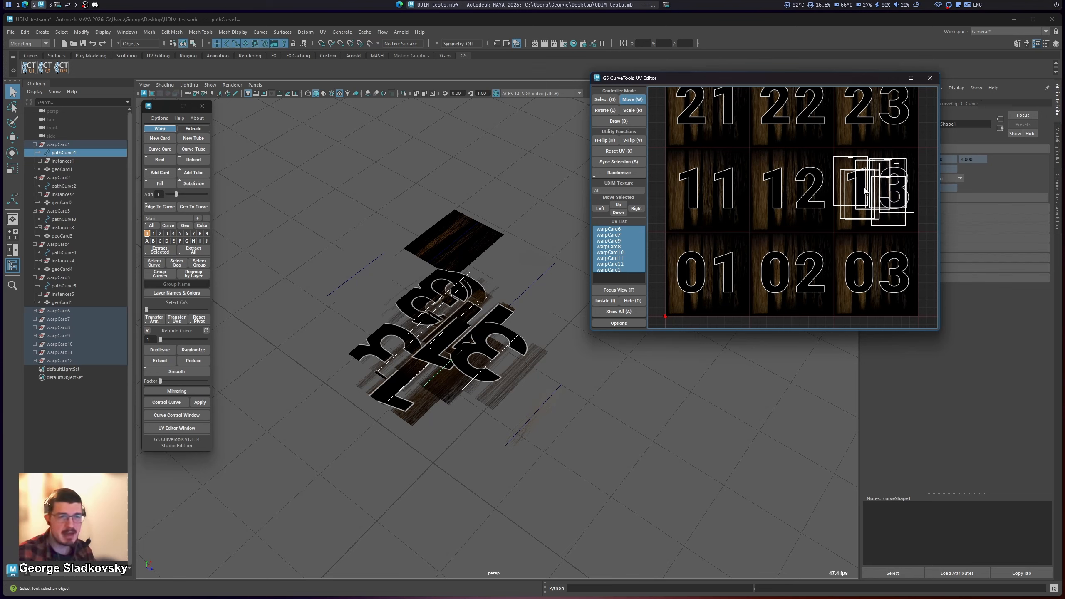
key(ctrl+z)
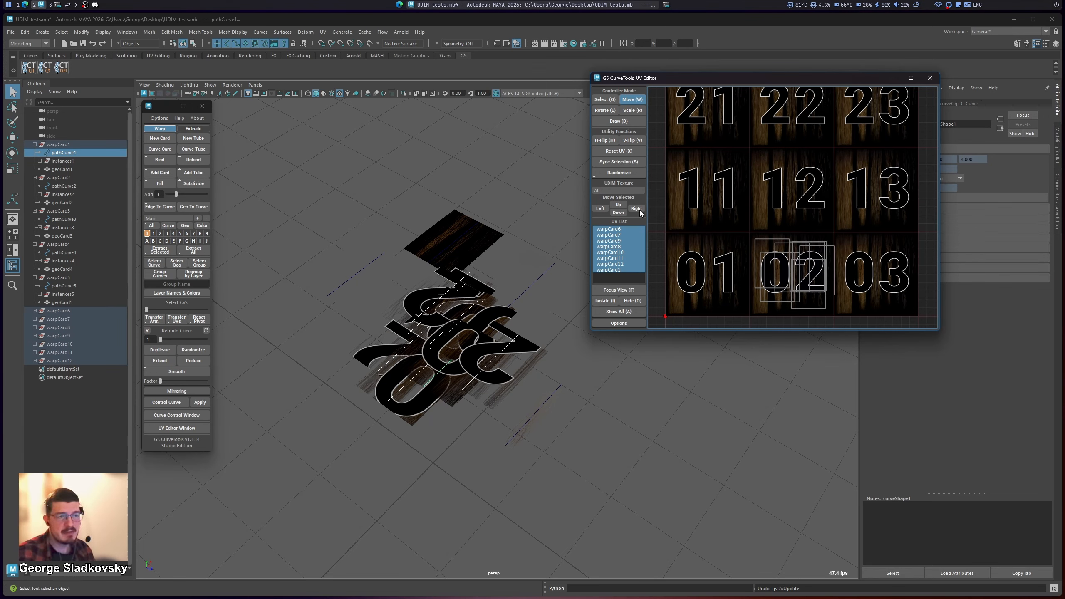
Step: Shift all the UV shells by whole tiles from 1002 to 1013, and across to tile 1011
key(q)
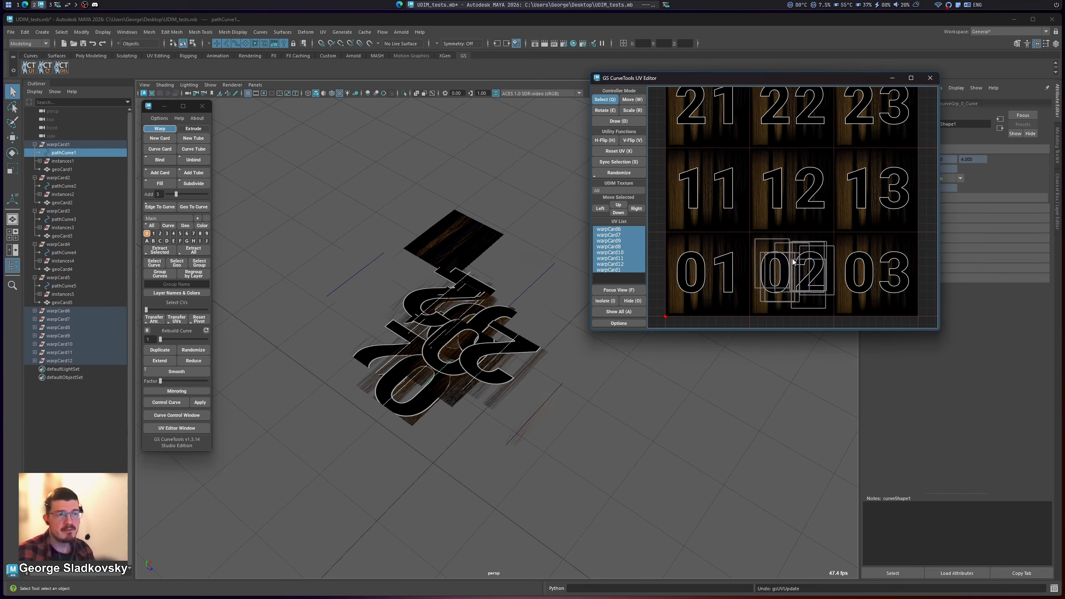
click(619, 205)
click(639, 210)
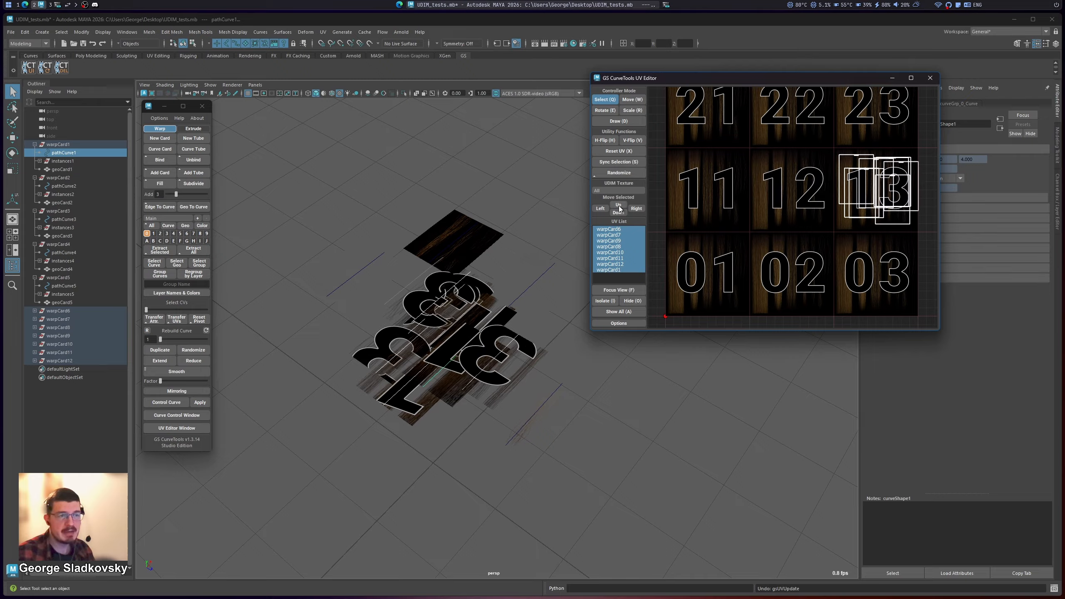
click(619, 205)
click(618, 213)
click(599, 209)
click(600, 209)
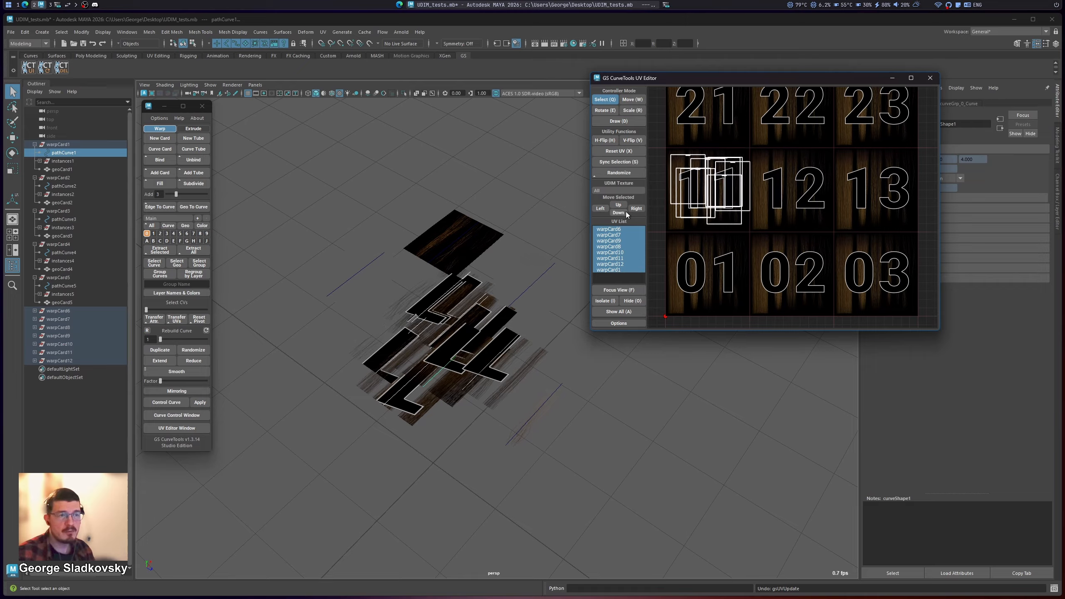
Step: Shift the UV shells tile by tile through 1001, 1003 and 1012, and bring them back to tile 1002
click(618, 213)
click(636, 209)
click(636, 209)
click(601, 209)
click(618, 205)
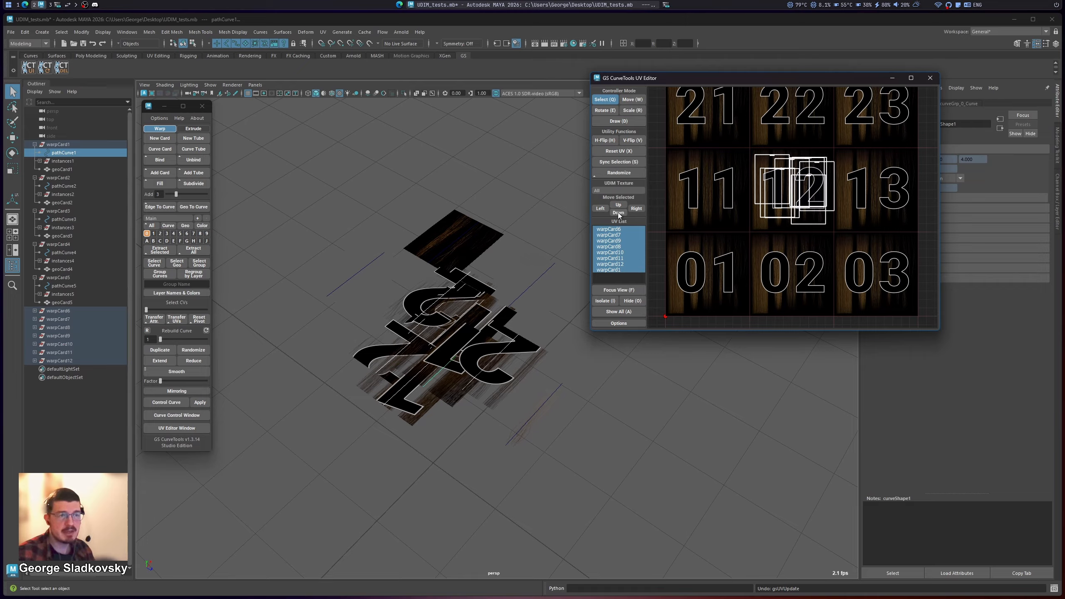
click(618, 213)
click(640, 209)
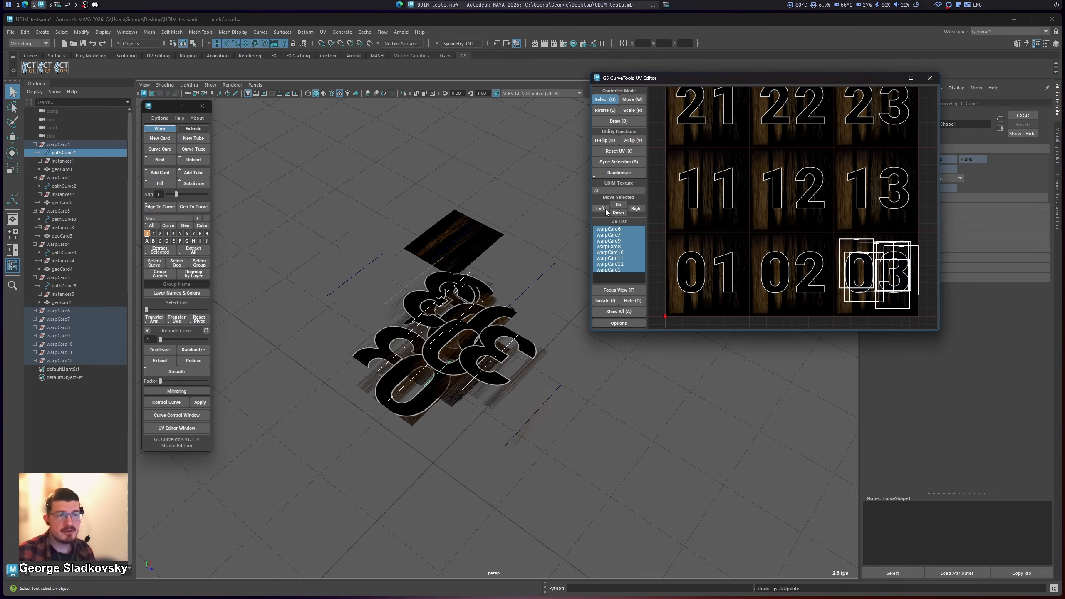
click(602, 209)
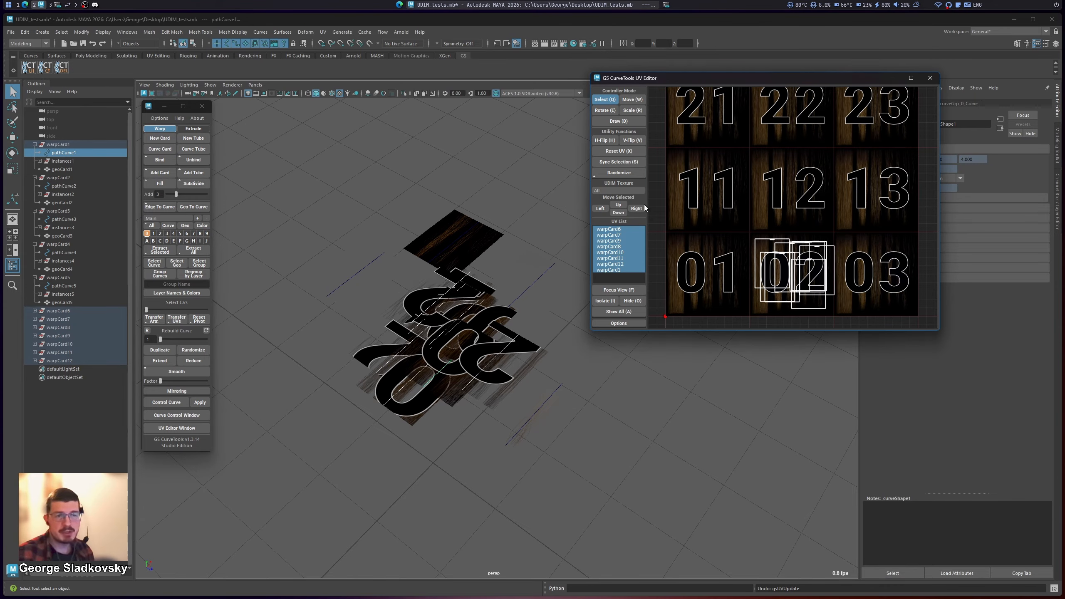
Step: Select all the UV shells in tile 1002 and shift them tile by tile through 1012, 1013 and 1001 to tile 1011
middle_drag(810, 193, 801, 190)
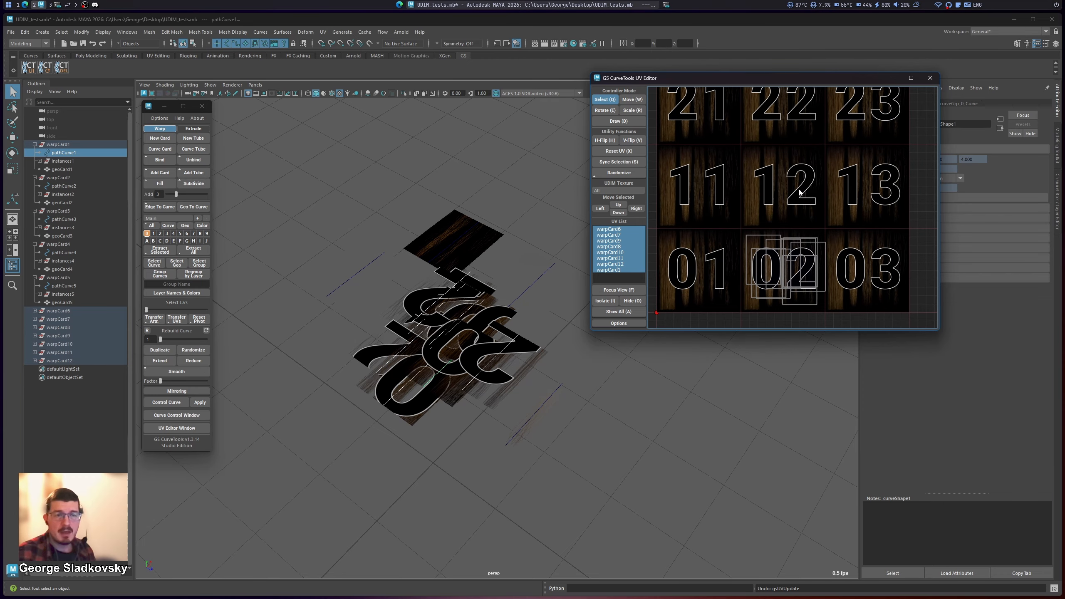
drag(709, 196, 860, 320)
key(f)
scroll(856, 316, down, 5)
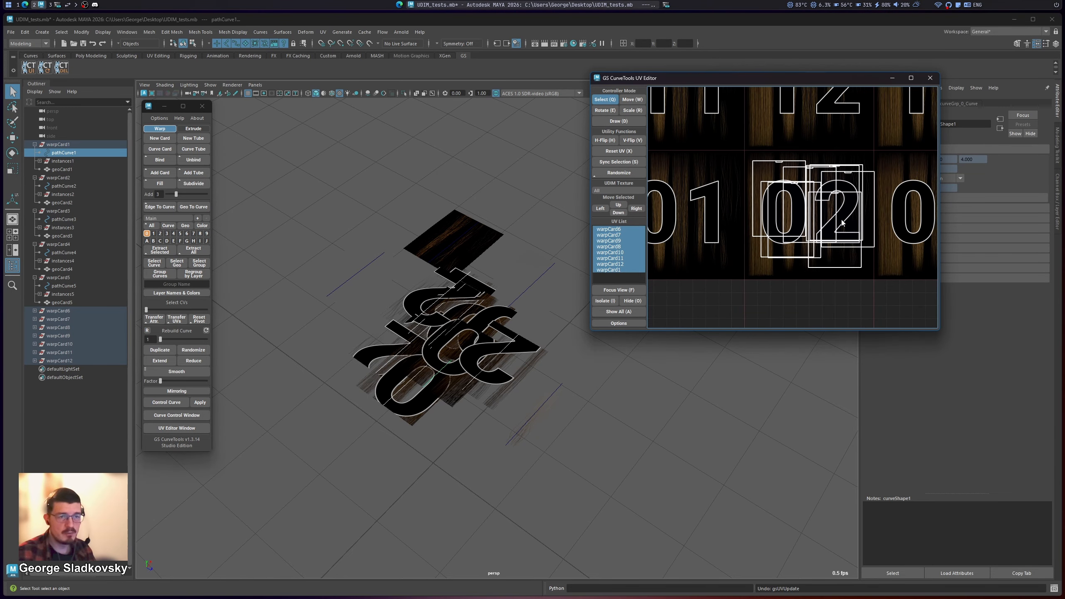
scroll(843, 284, down, 3)
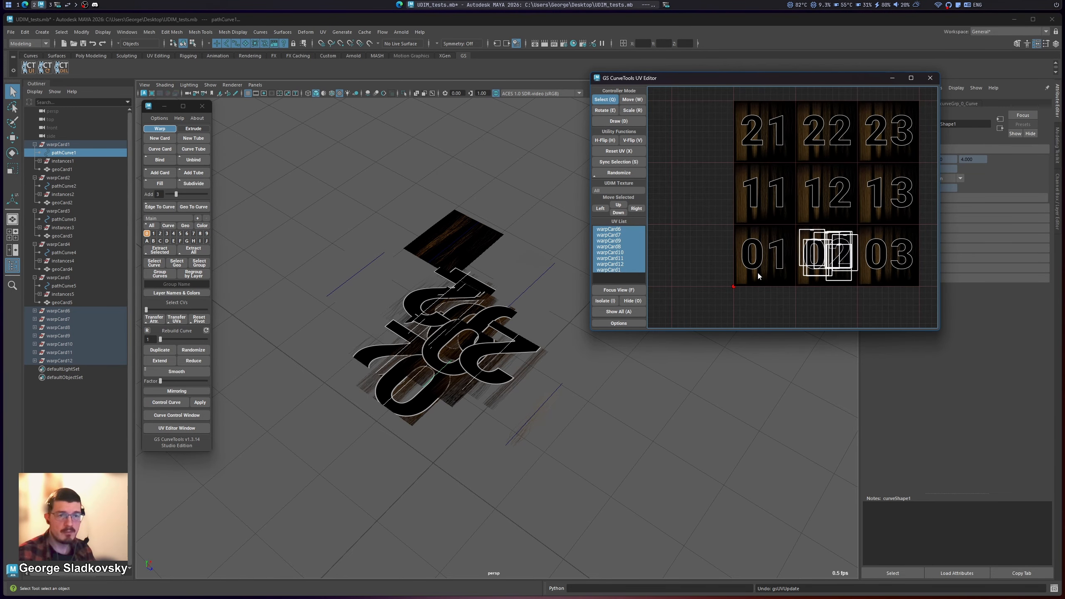
key(Up)
key(Right)
key(Left)
key(Down)
key(Left)
key(Up)
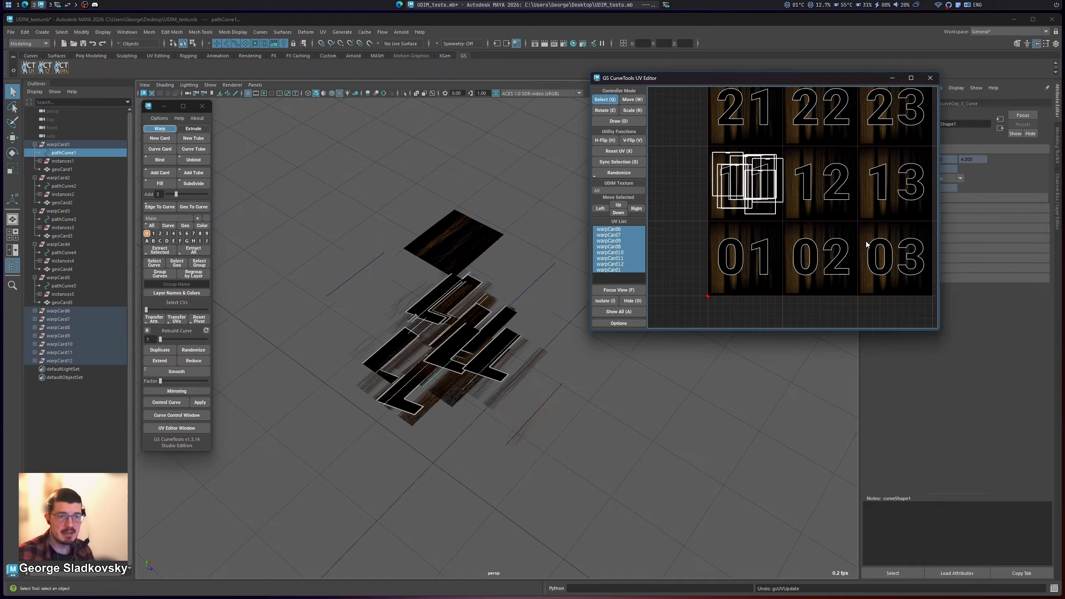
Step: Shift the selected UV shells by whole tiles from 1011 through 1013 and 1002, ending in tile 1012
key(Right)
key(Right)
key(Left)
key(Right)
key(Left)
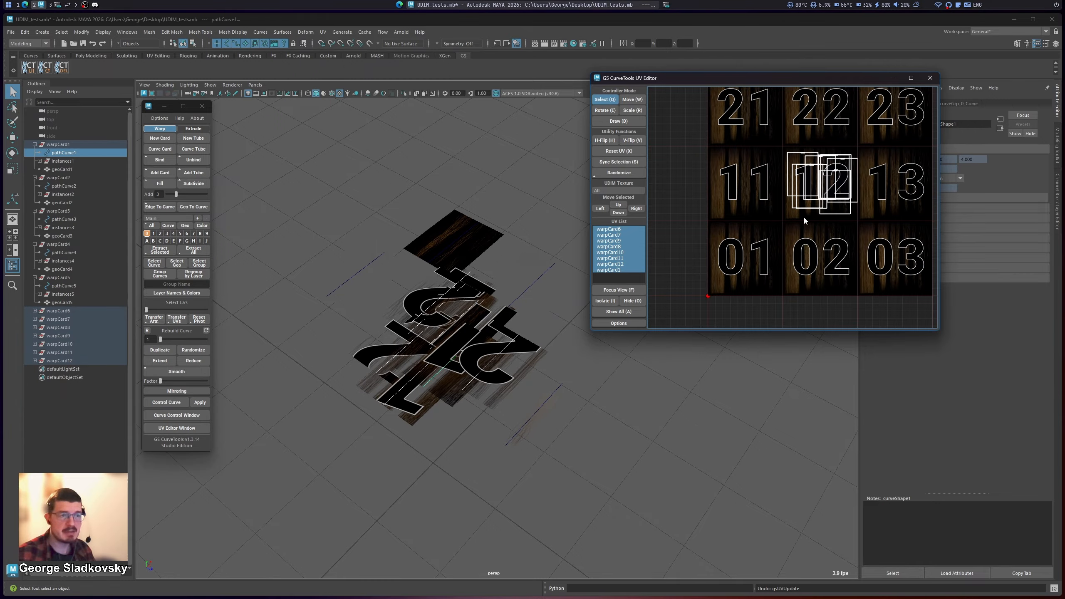
key(Down)
key(Up)
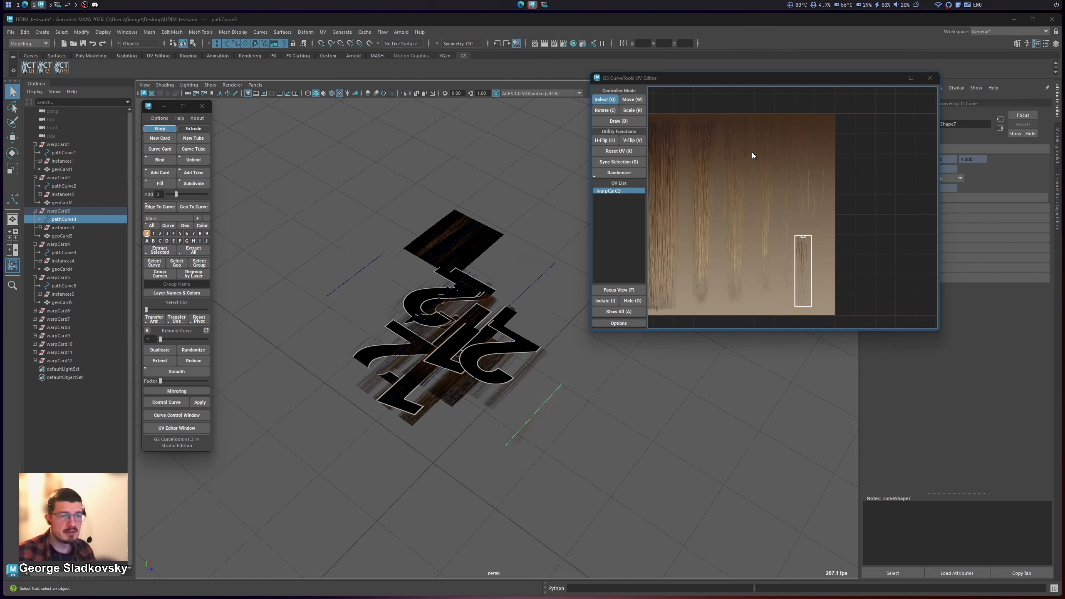
Step: Shift warpCard3's UV shell by whole tiles in a loop, left, up, right and down, back to its starting tile
scroll(749, 185, down, 2)
middle_drag(747, 197, 798, 238)
key(Left)
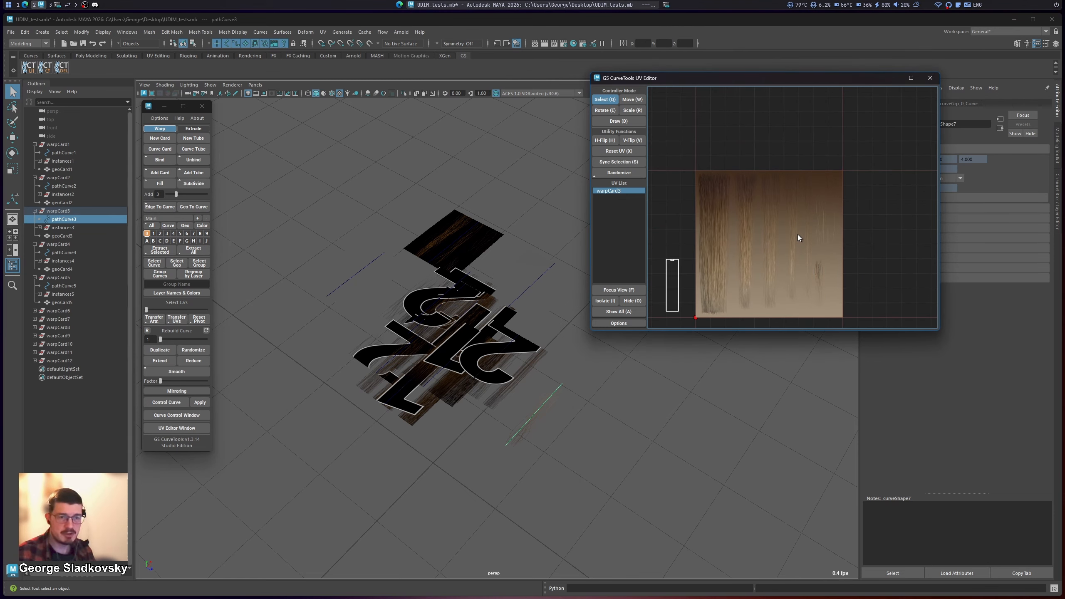
key(Up)
key(Right)
key(Down)
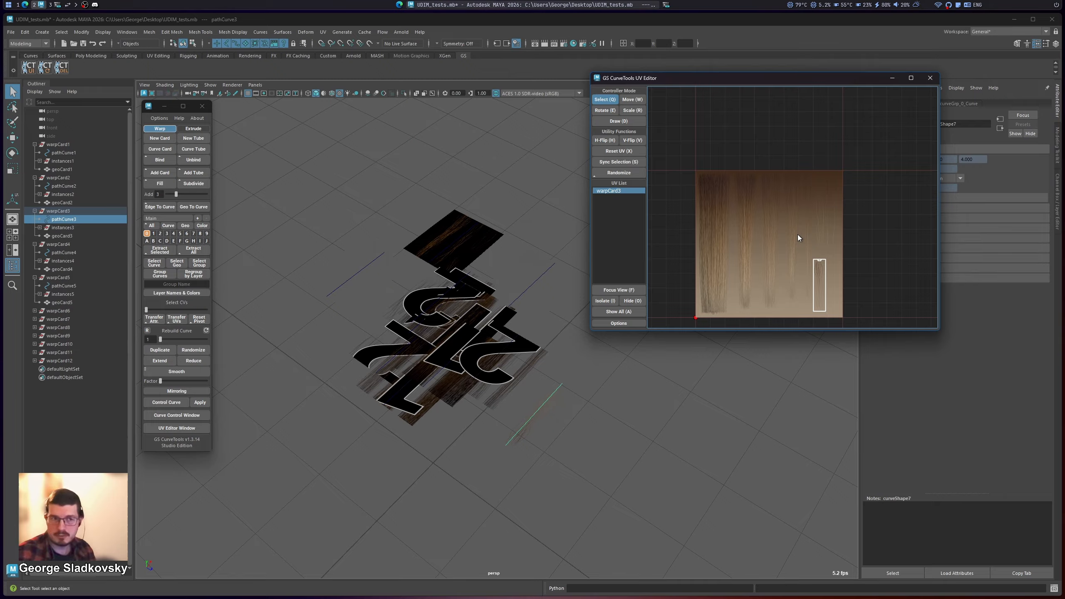
Step: Shift warpCard3's UV shell one tile down, up and left, returning it each time, and repeat the full loop around its tile
middle_drag(798, 235, 843, 205)
scroll(843, 193, up, 1)
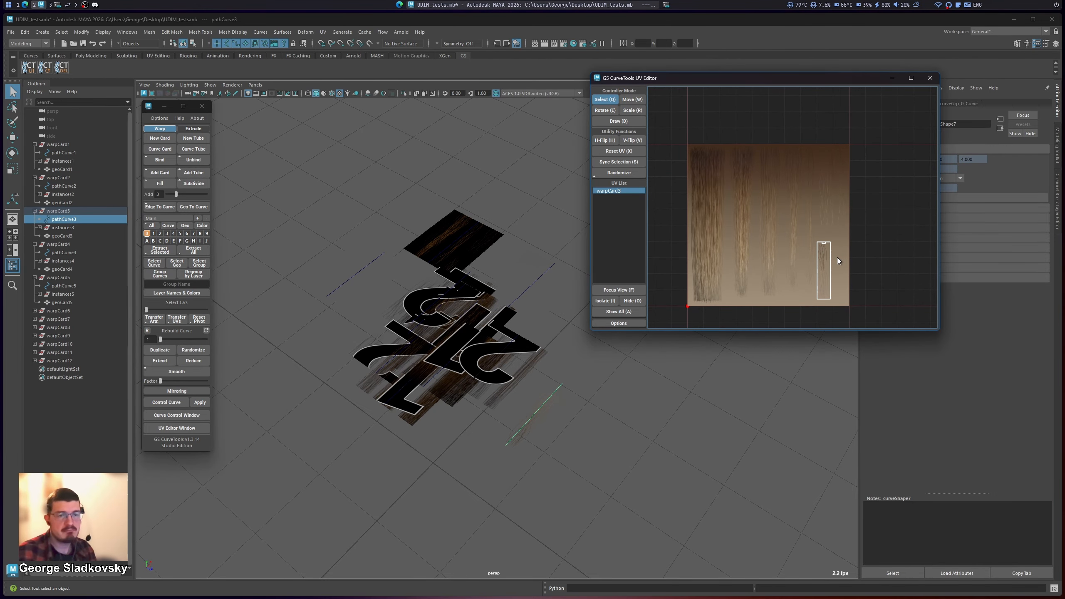
key(Down)
key(Up)
key(Up)
key(Down)
key(Left)
key(Right)
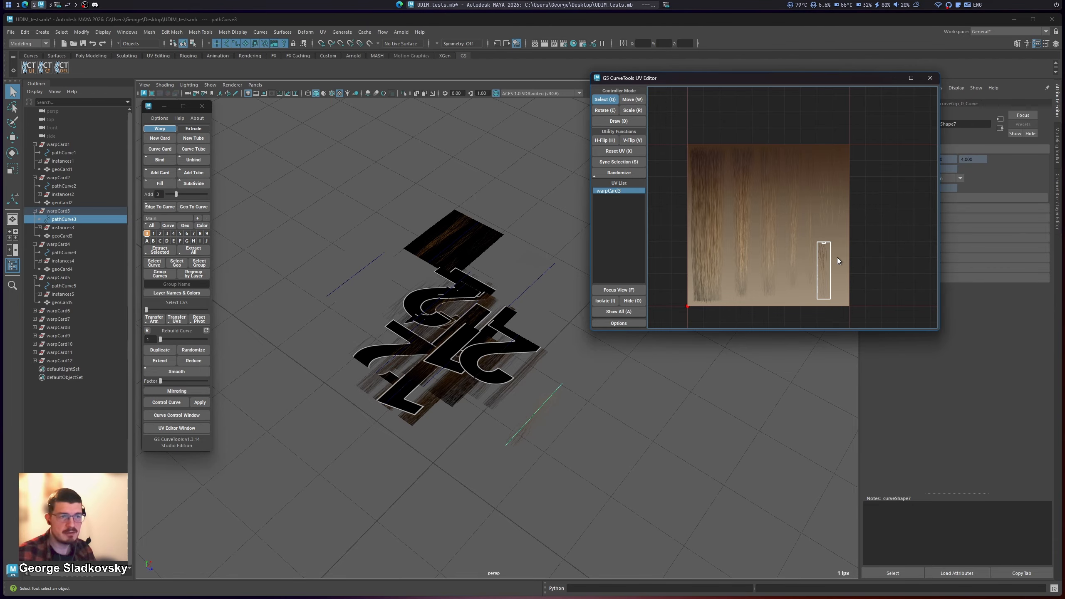
key(Left)
key(Up)
key(Right)
key(Down)
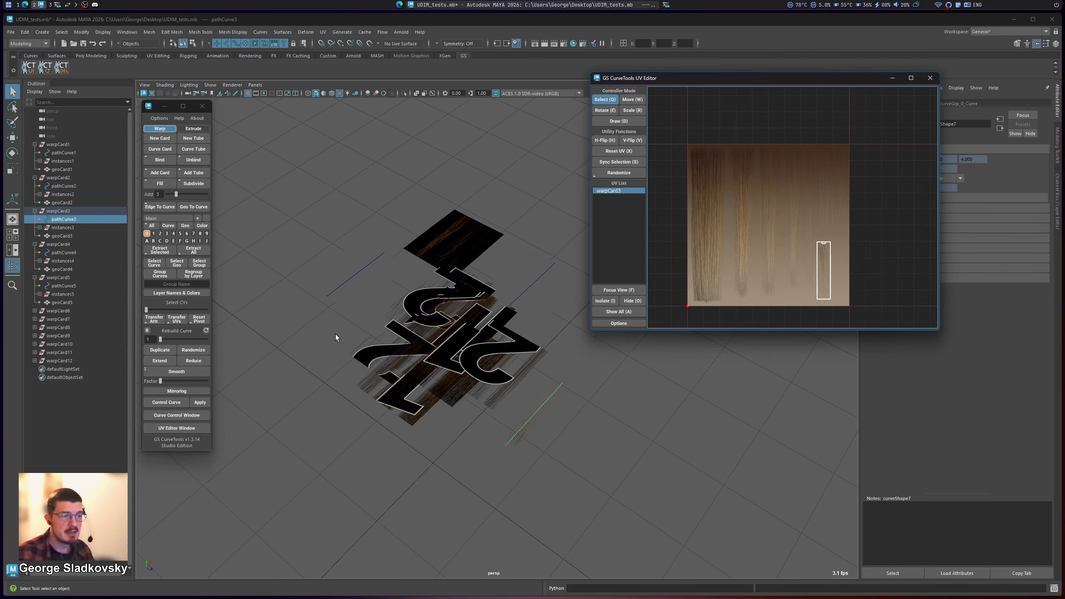
Step: Select the stacked hair cards in the viewport and shift their UV shells from tile 1012 down to tile 1002
drag(336, 336, 492, 441)
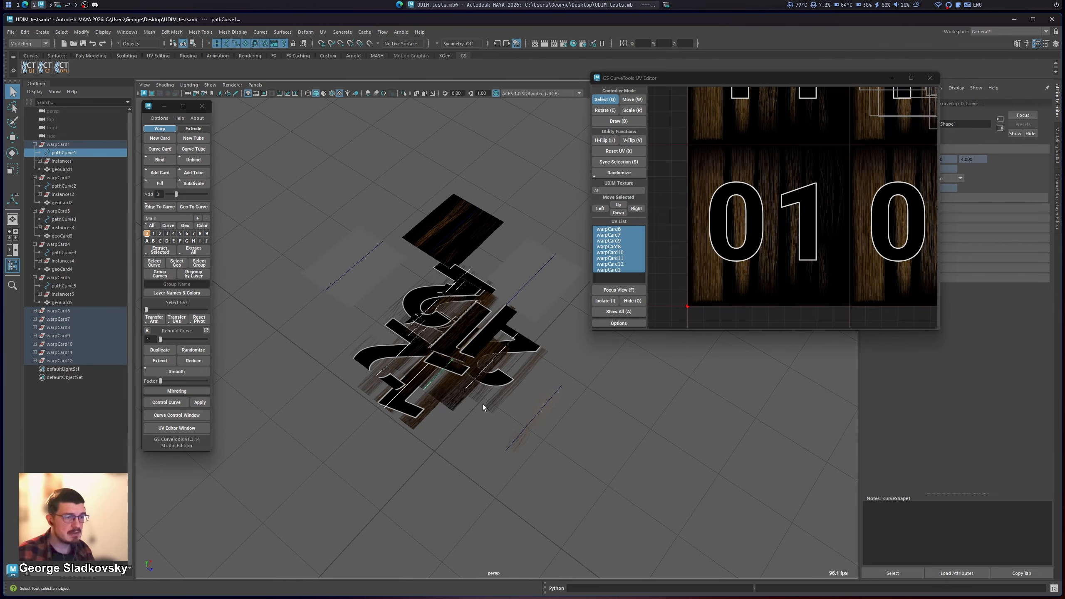
key(f)
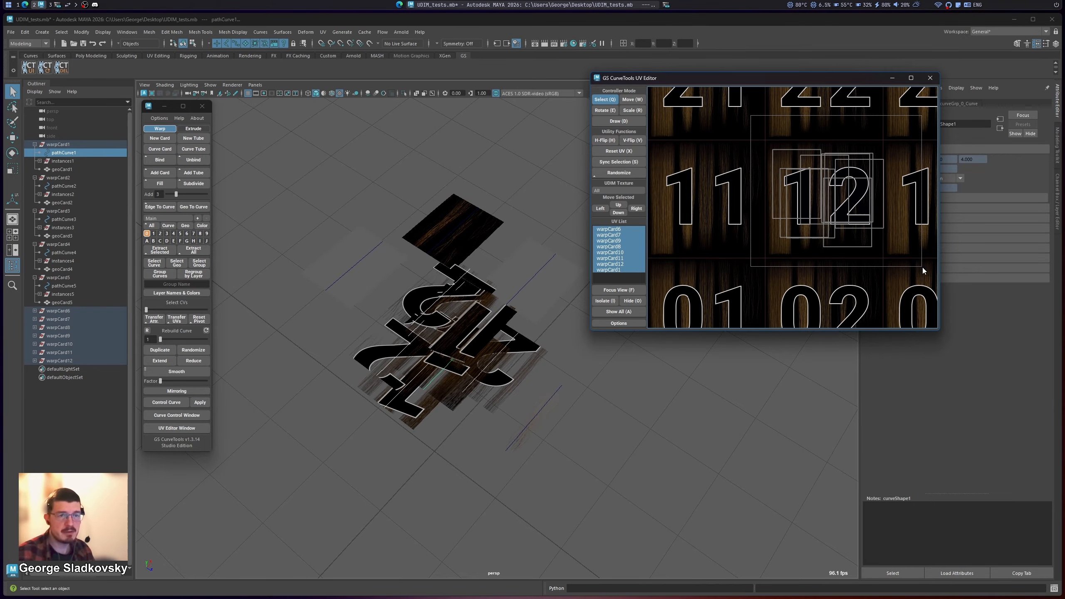
key(Down)
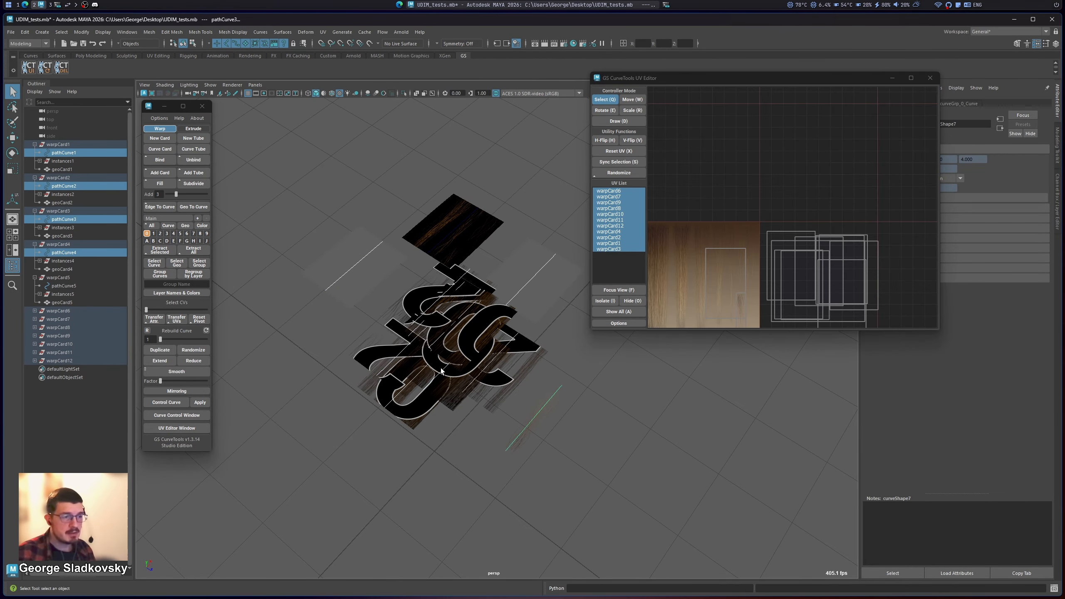
Step: Reselect the hair cards whose UVs sit in tile 1002, and choose an entry in the UDIM Texture list
click(440, 369)
alt+drag(440, 369, 492, 350)
drag(349, 466, 516, 319)
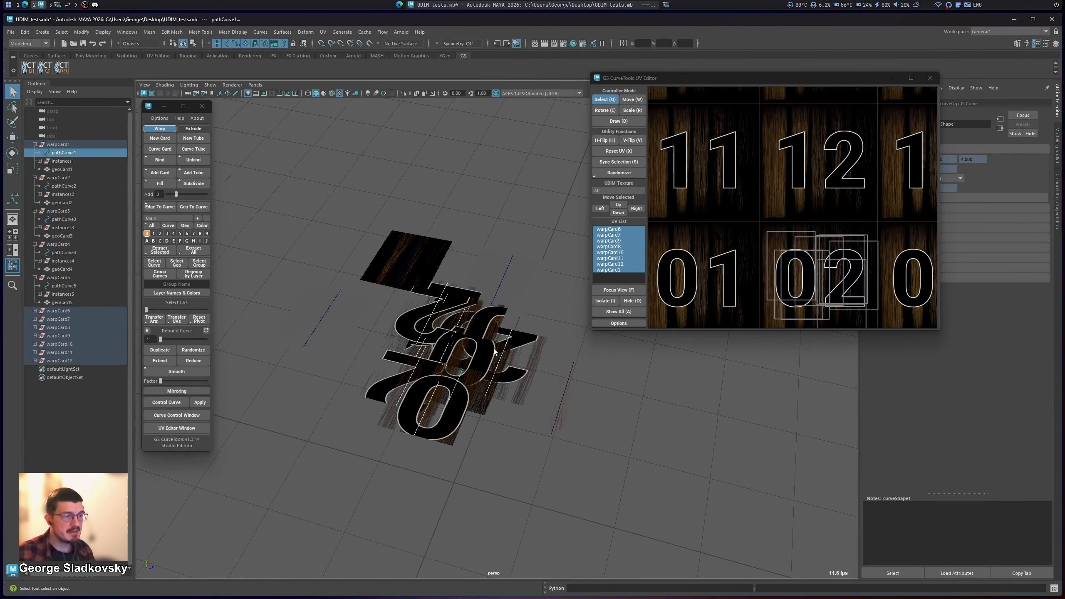
scroll(762, 263, down, 2)
middle_drag(762, 263, 769, 249)
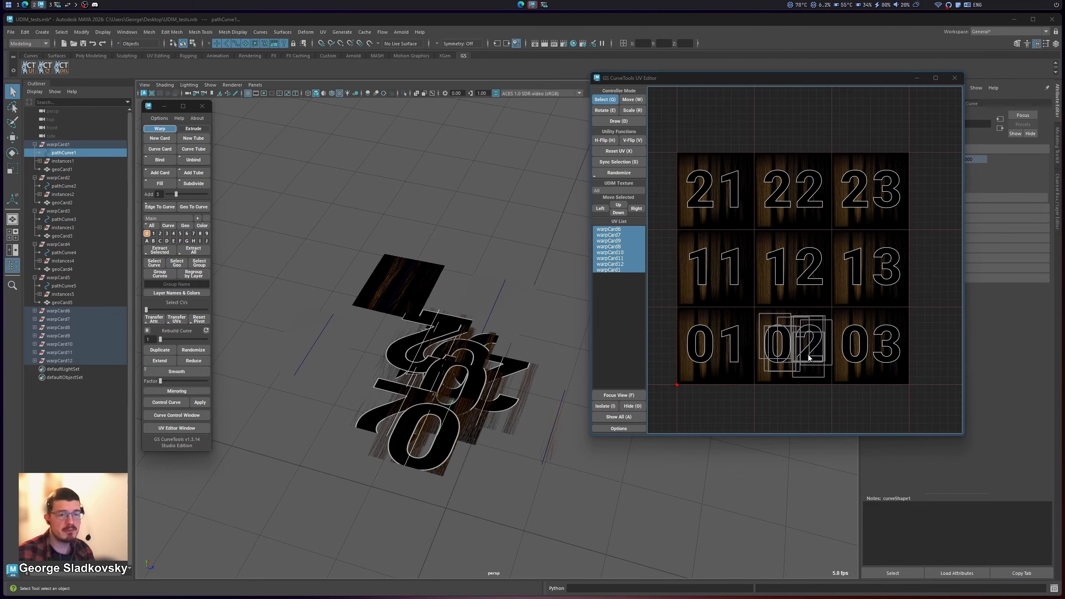
click(637, 193)
click(605, 212)
key(f)
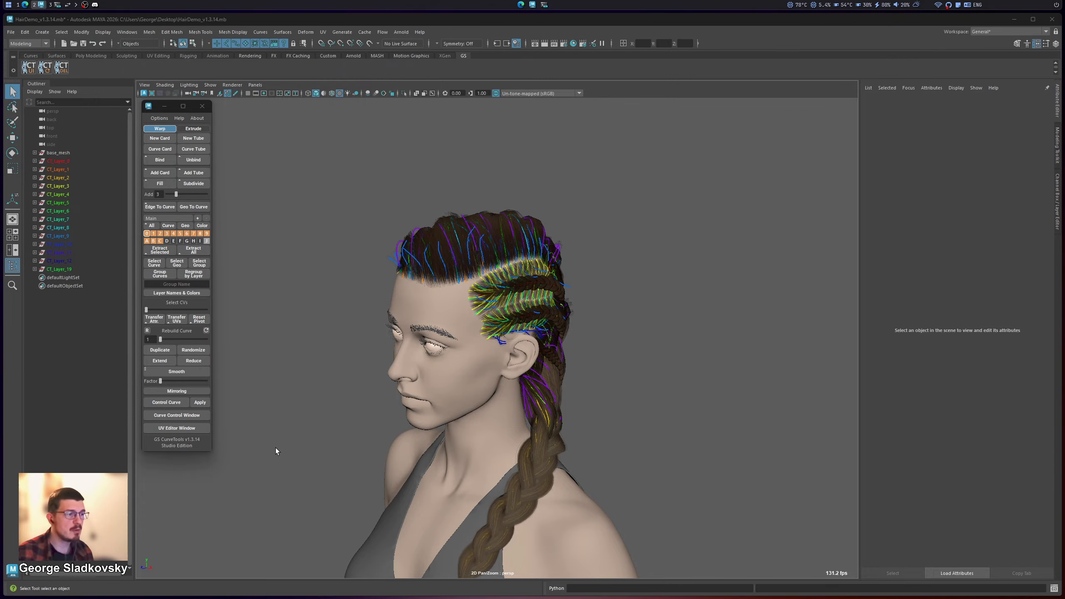
click(202, 430)
alt+right_drag(511, 254, 483, 259)
alt+middle_drag(483, 259, 456, 241)
alt+right_drag(456, 241, 482, 235)
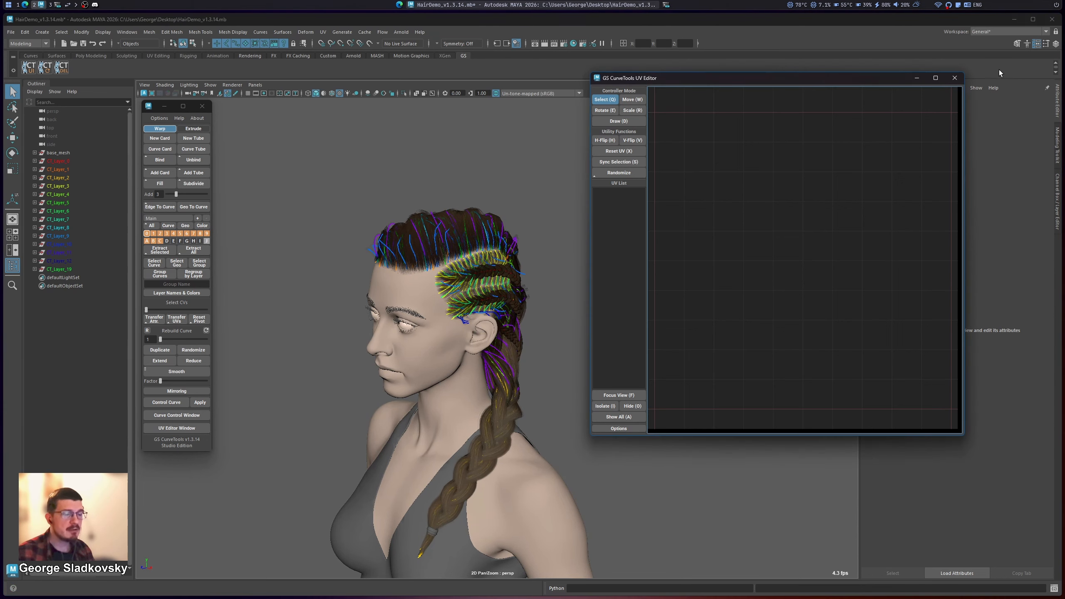
click(954, 78)
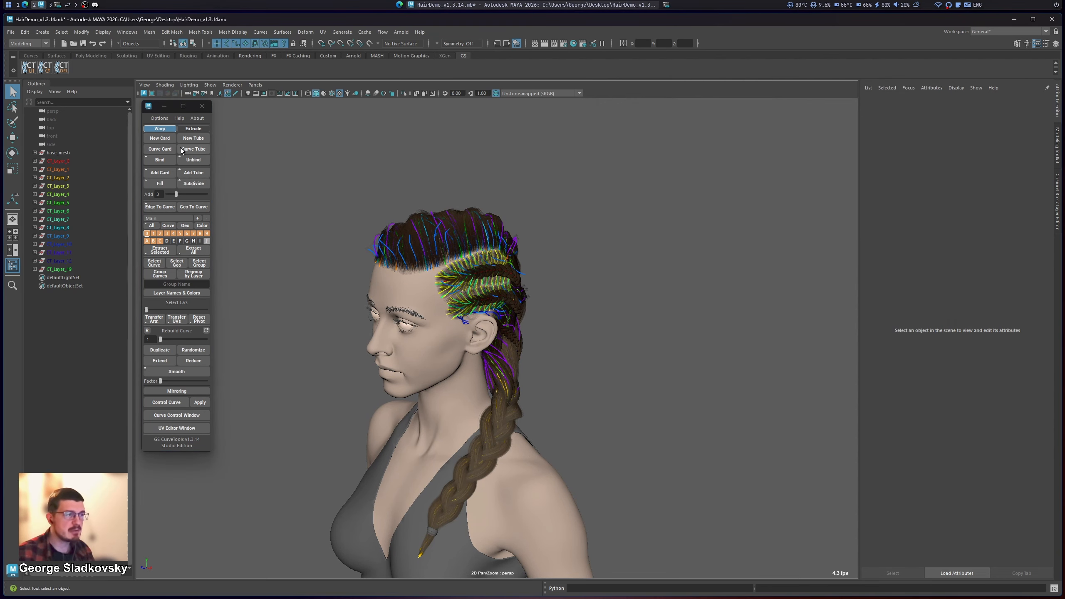
Step: Disable Use OpenGL in UV Editor in the GS CurveTools settings, save the settings and close them
click(159, 118)
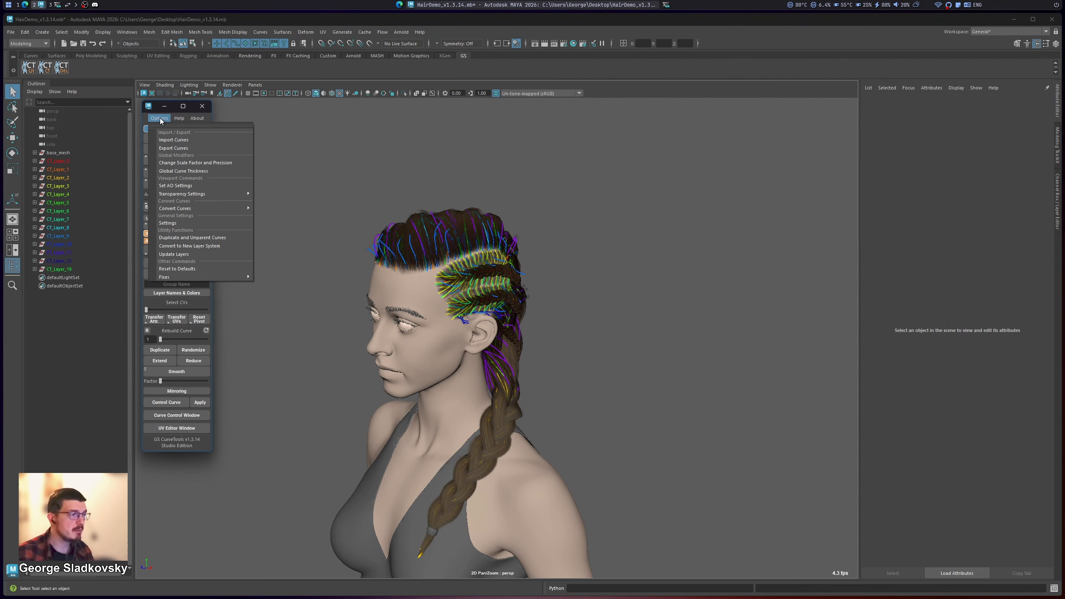
click(180, 222)
drag(141, 82, 282, 127)
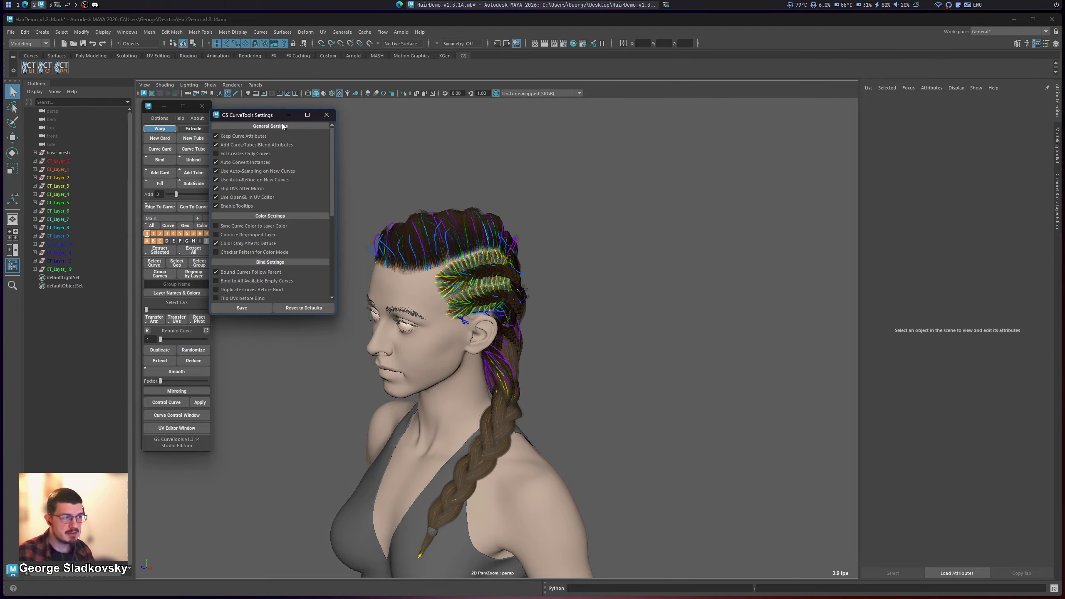
drag(331, 166, 334, 133)
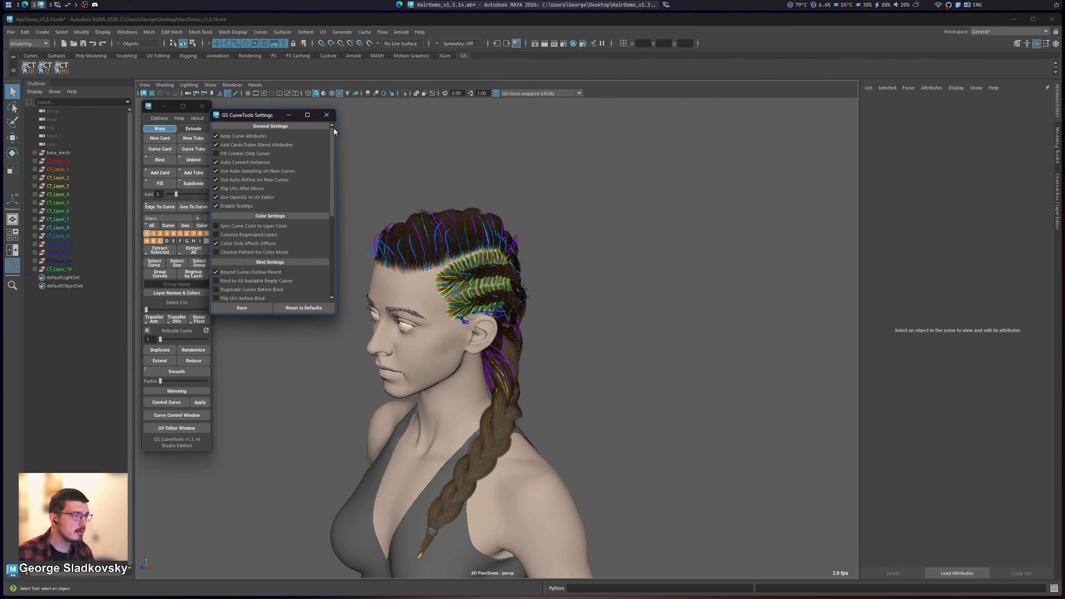
click(246, 200)
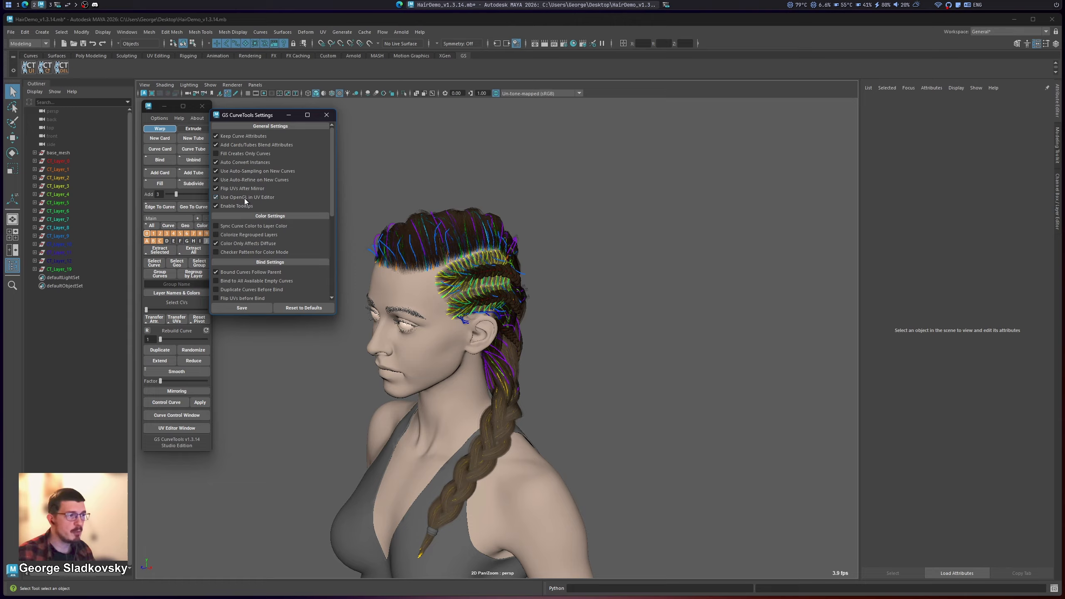
click(257, 310)
click(327, 115)
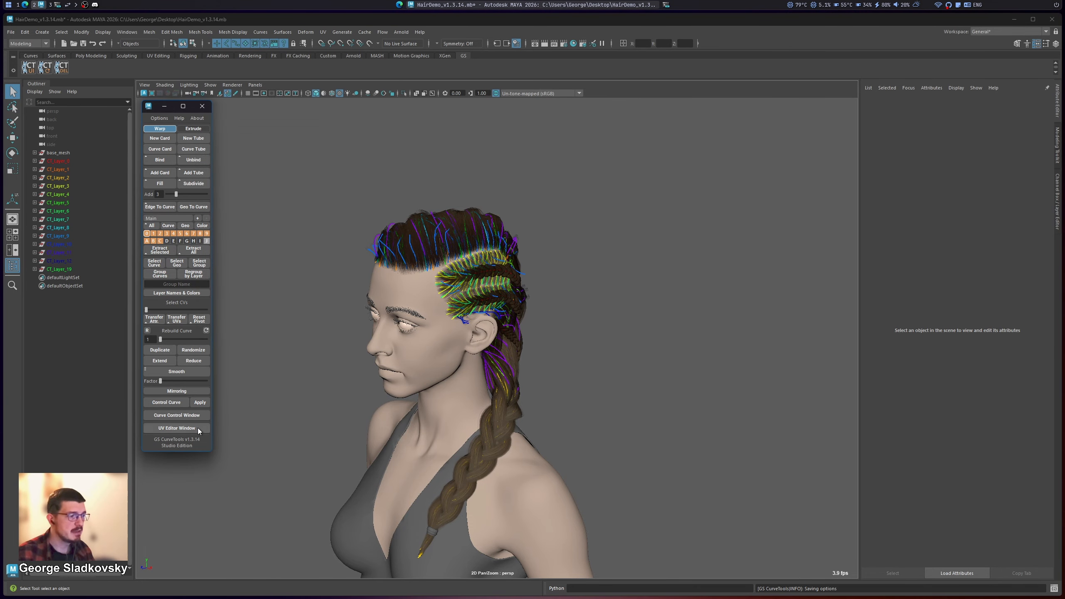
Step: Open the GS CurveTools UV Editor and select all the hair curves on the character's head and braid
click(198, 428)
alt+right_drag(550, 303, 391, 280)
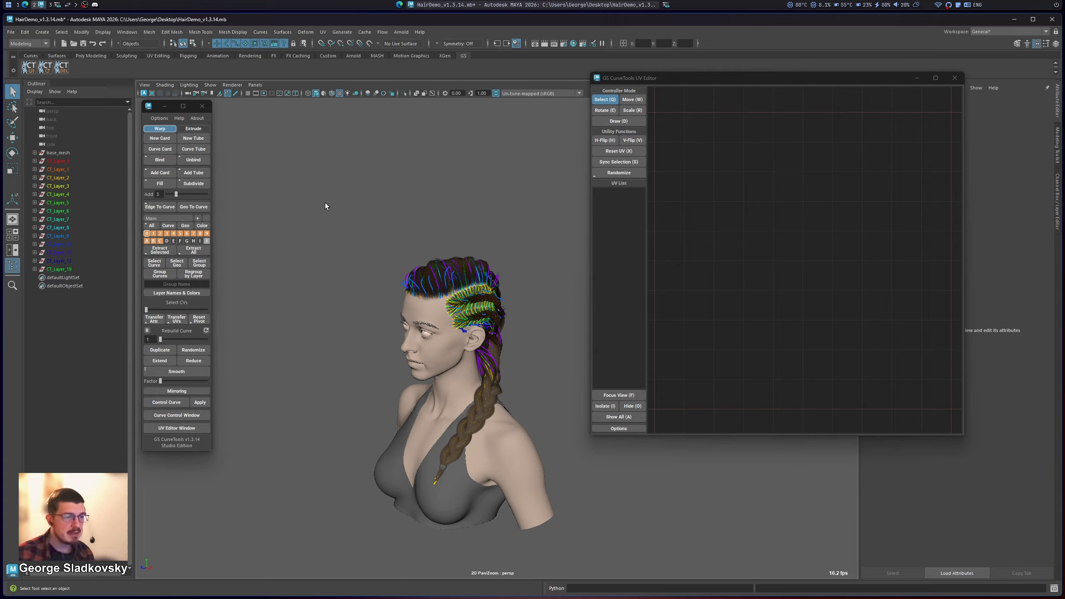
drag(343, 226, 524, 481)
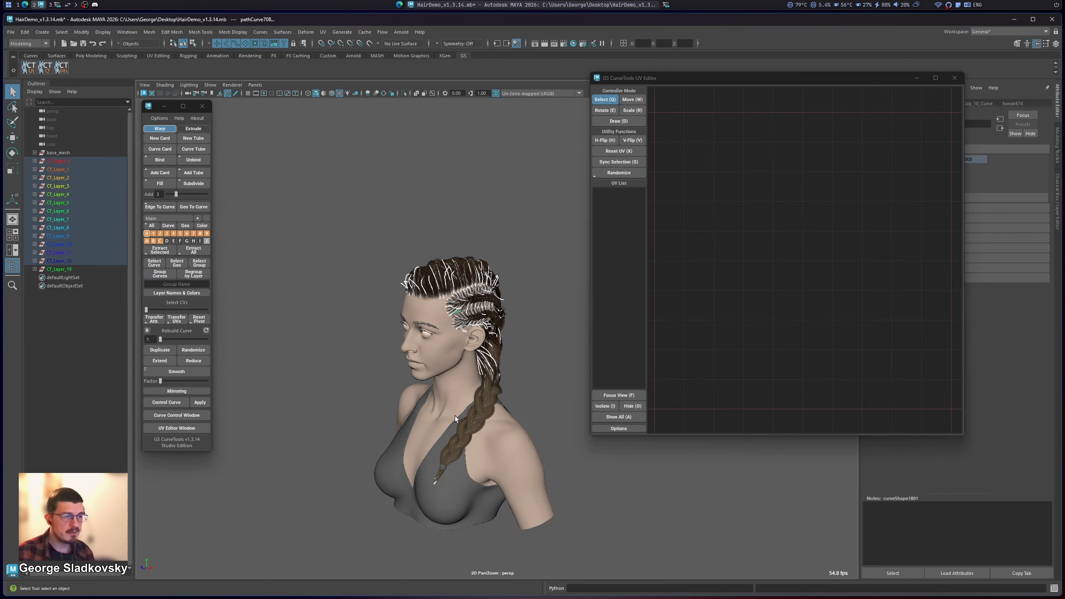
Step: Examine how the whole hairstyle's UVs display and navigate in the UV Editor without OpenGL, and close the editor
alt+right_drag(763, 267, 733, 286)
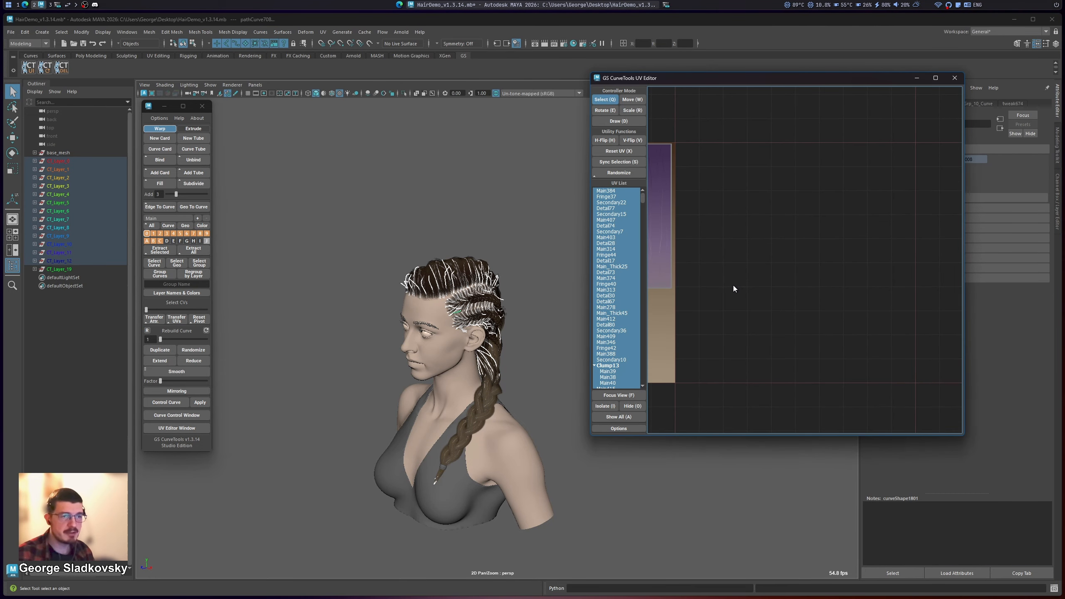
key(f)
alt+middle_drag(800, 259, 834, 277)
mouse_move(834, 277)
alt+right_down()
mouse_move(860, 276)
mouse_move(818, 275)
alt+right_up()
scroll(818, 275, down, 4)
scroll(773, 239, up, 6)
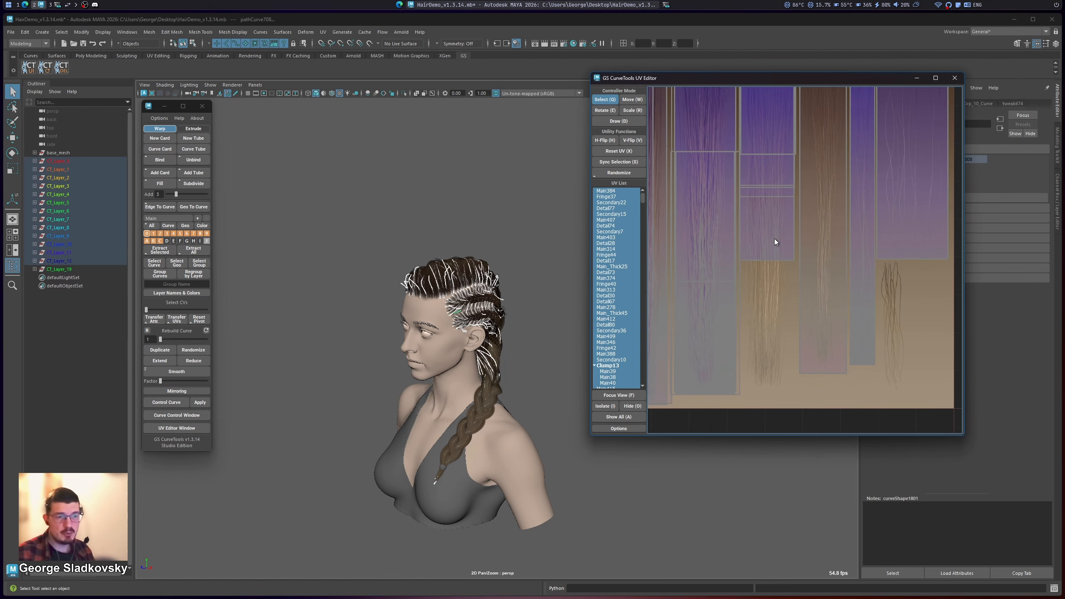
alt+middle_drag(773, 238, 780, 80)
drag(780, 80, 484, 126)
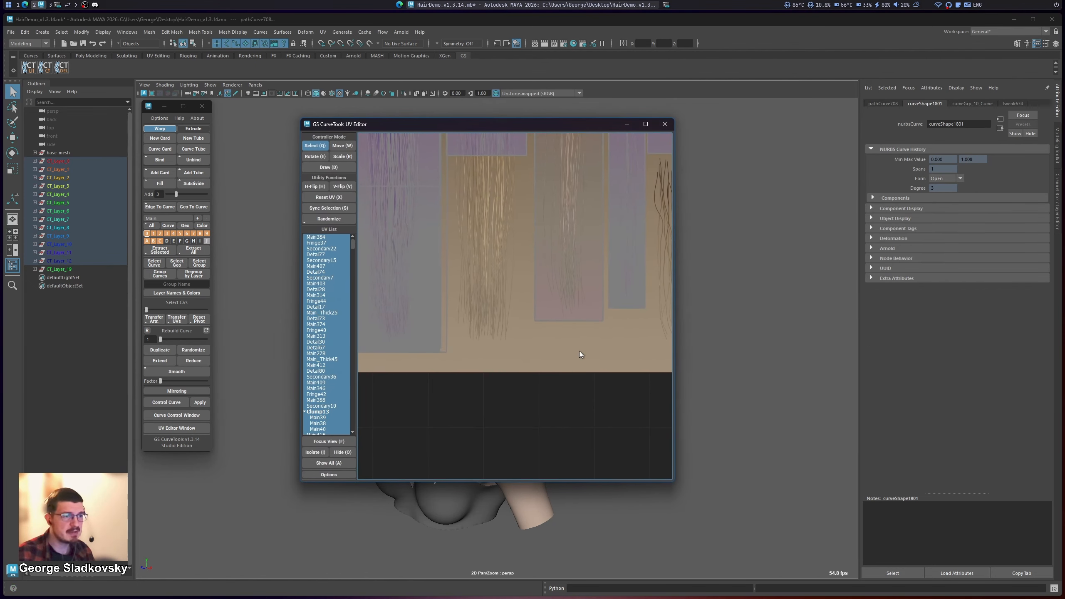
alt+middle_drag(542, 349, 580, 457)
scroll(539, 312, down, 2)
scroll(536, 311, down, 2)
alt+middle_drag(537, 312, 542, 141)
click(665, 124)
click(569, 261)
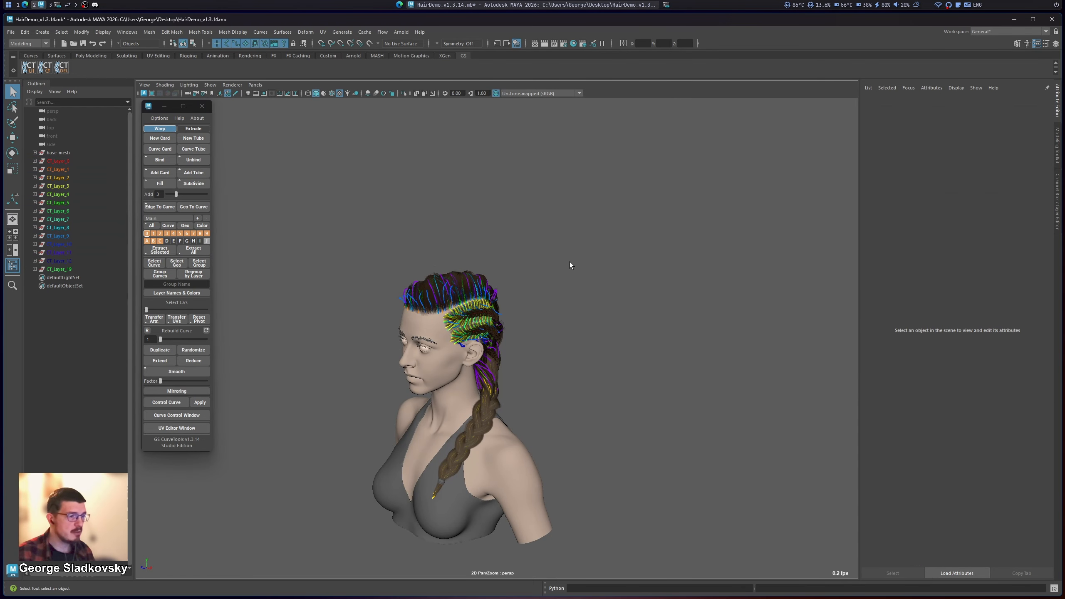
Step: Enable Use OpenGL in UV Editor in the GS CurveTools settings, save the settings and close them
click(159, 117)
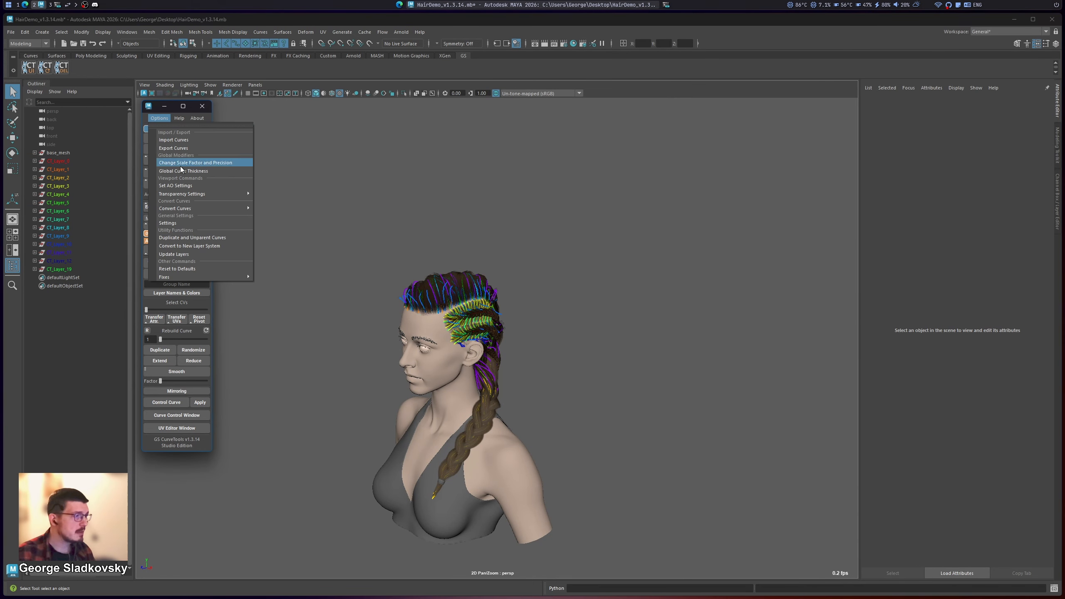
click(195, 222)
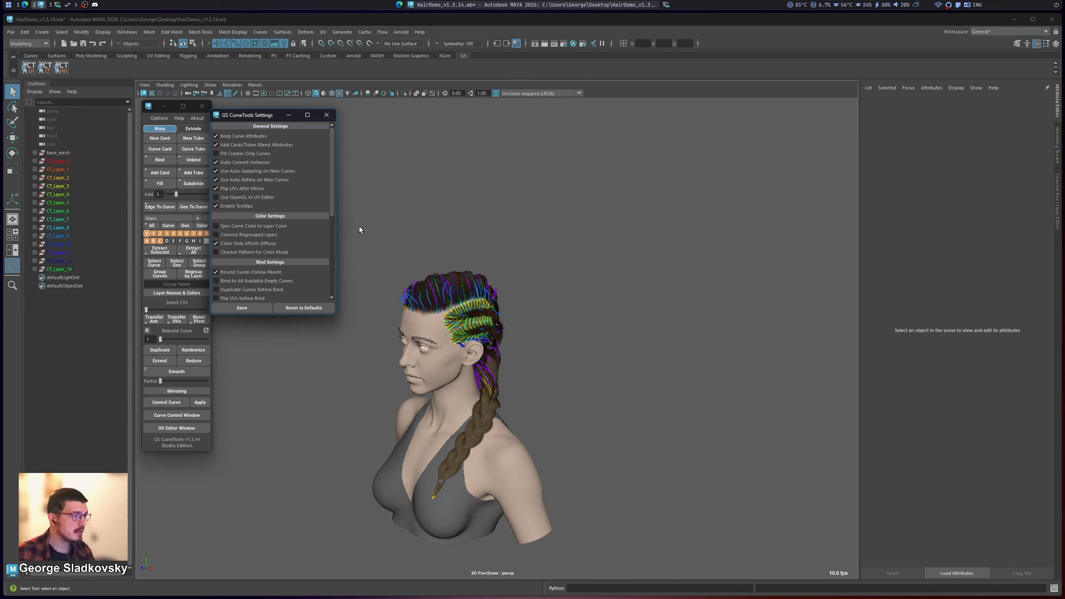
click(252, 198)
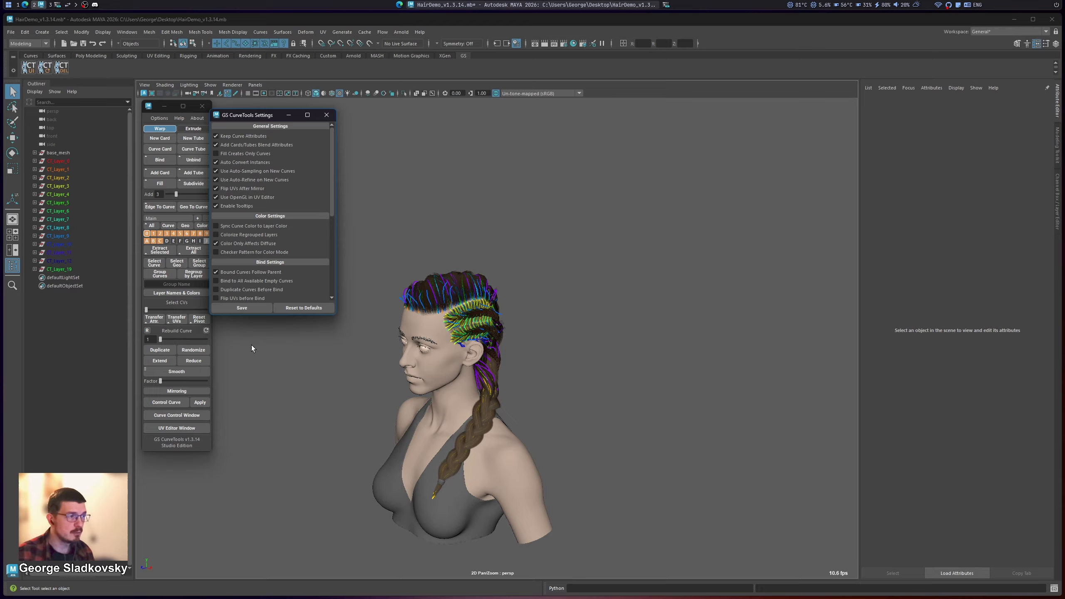
click(242, 308)
click(326, 115)
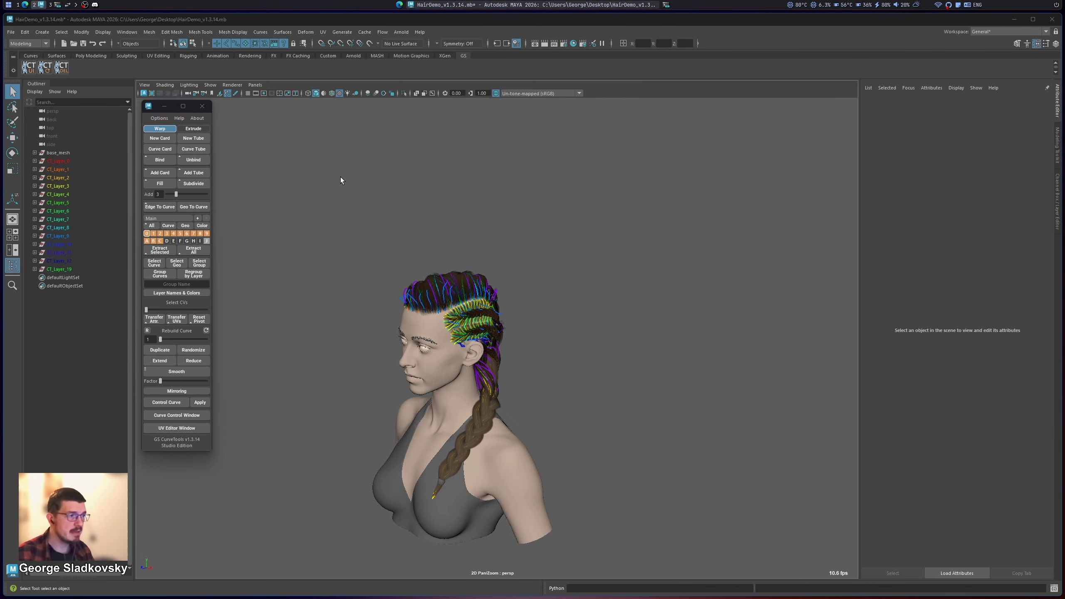
Step: Reopen the GS CurveTools UV Editor beside the character and select all the hair curves again
click(190, 427)
drag(496, 125, 728, 136)
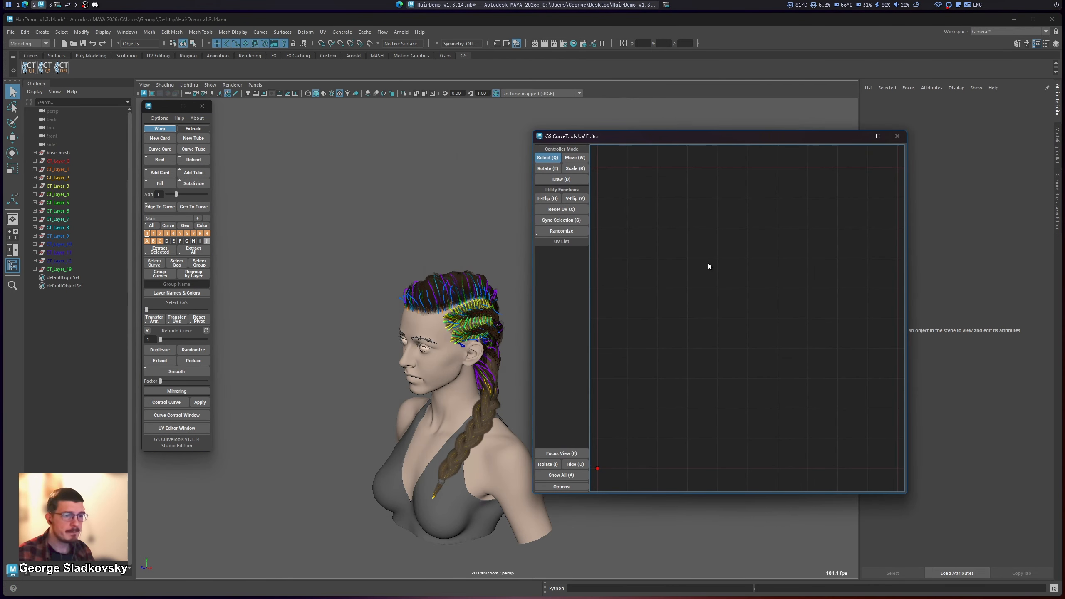
alt+middle_drag(368, 244, 350, 245)
drag(328, 233, 530, 546)
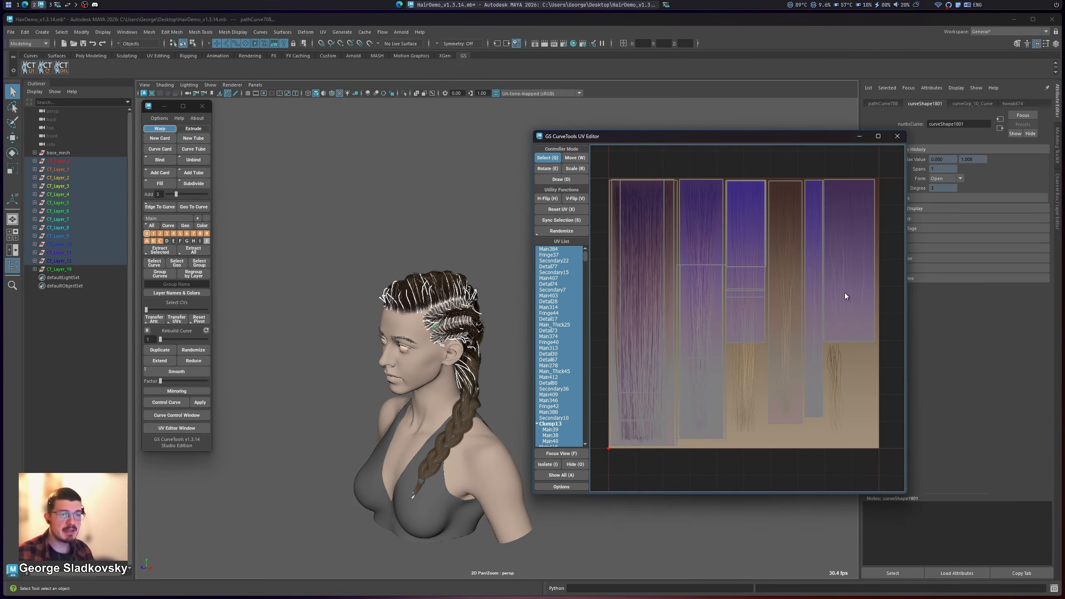
Step: Examine the hairstyle's UVs with OpenGL enabled, and select the shells over the third and fourth hair strips of the texture
alt+middle_drag(765, 290, 789, 288)
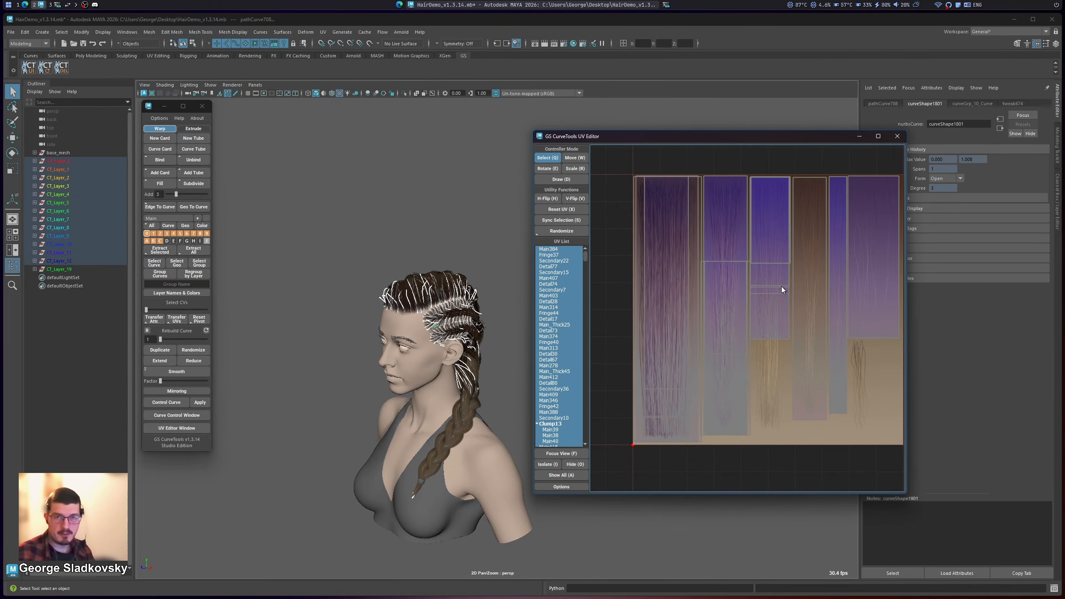
scroll(781, 299, up, 5)
scroll(783, 296, down, 6)
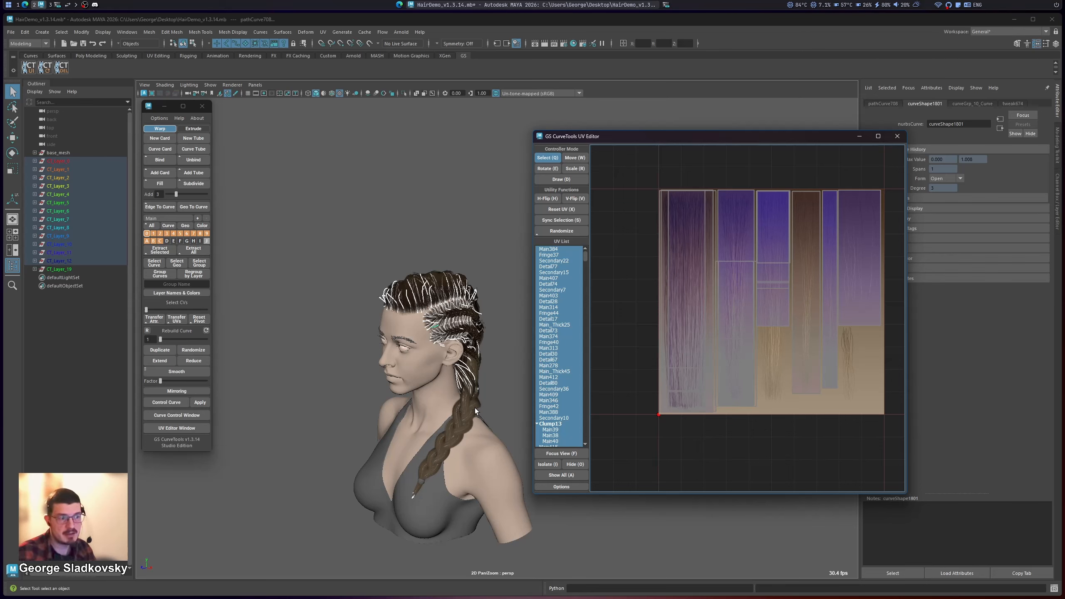
alt+middle_drag(701, 365, 671, 384)
alt+right_drag(671, 384, 756, 290)
scroll(756, 286, down, 5)
drag(751, 220, 786, 336)
alt+middle_drag(786, 336, 773, 347)
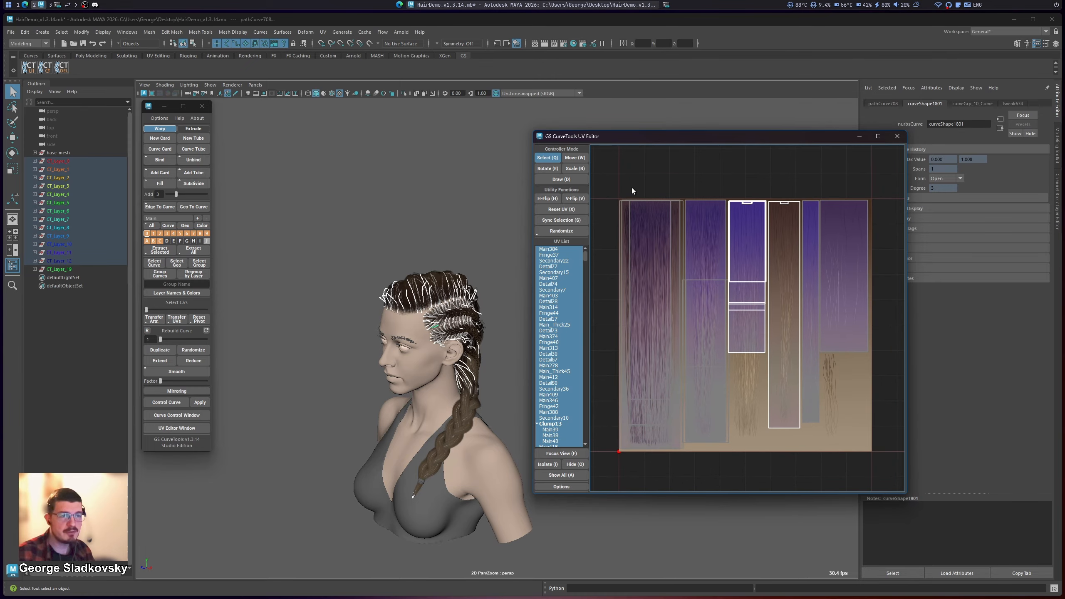
Step: Select all the hair card UV shells across the texture tile in the UV Editor, with OpenGL enabled
drag(631, 190, 864, 402)
click(751, 299)
scroll(740, 312, up, 4)
alt+middle_drag(750, 304, 726, 304)
scroll(718, 361, down, 6)
drag(622, 227, 820, 438)
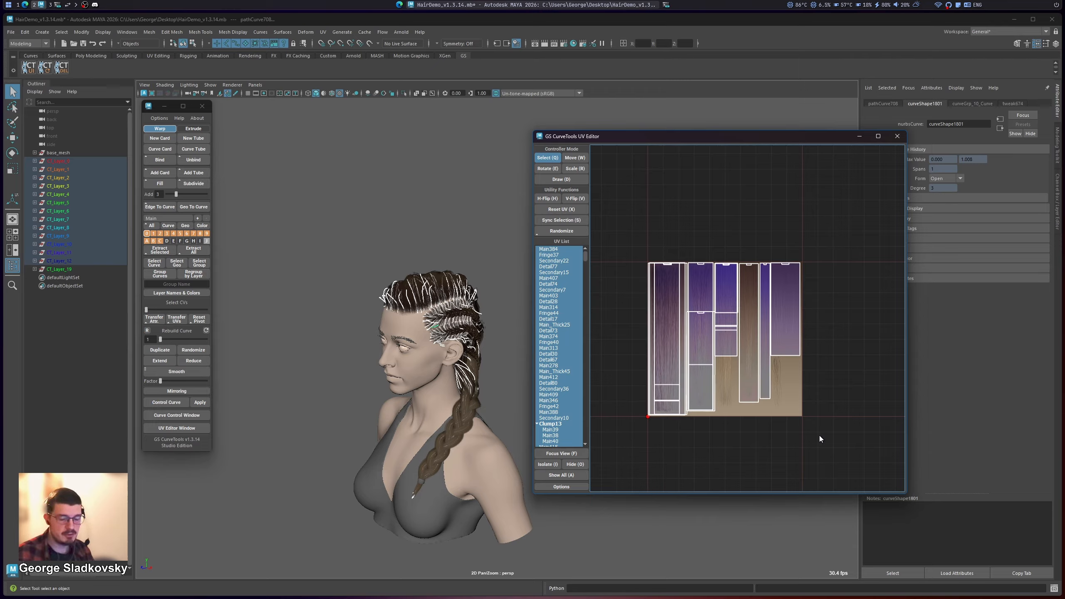
alt+middle_drag(815, 417, 790, 432)
scroll(733, 301, down, 1)
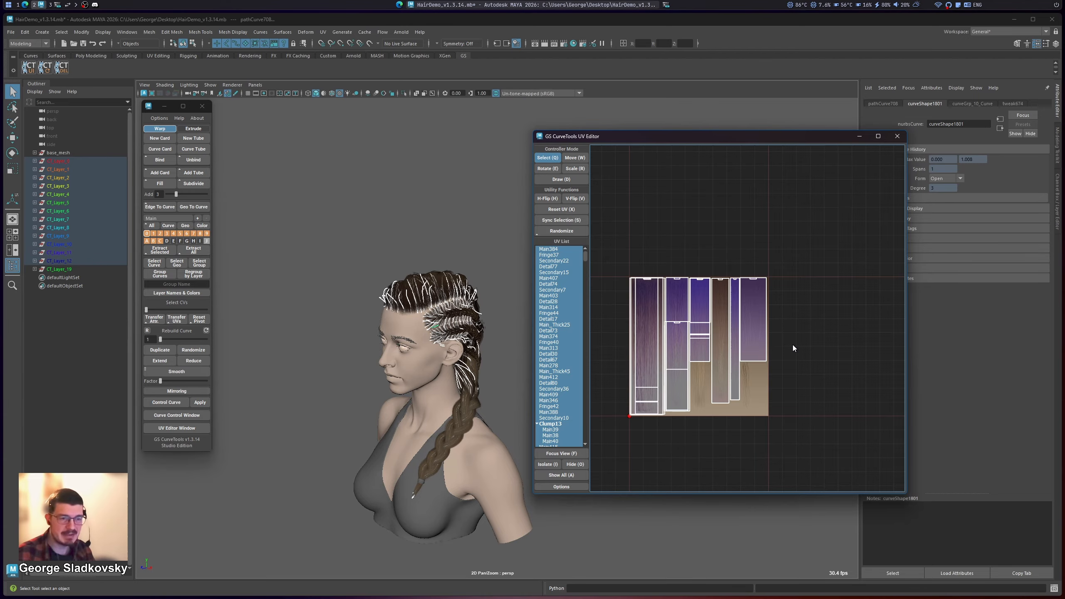
Step: Flip all the selected UV shells horizontally and vertically, and flip them back to their original layout
key(h)
key(h)
key(v)
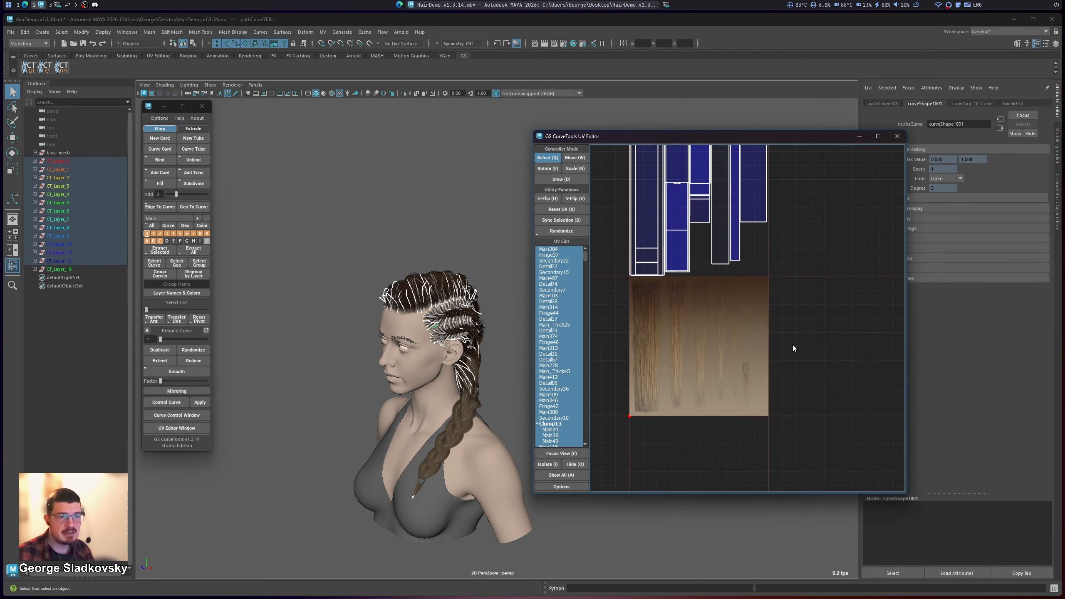
key(h)
key(v)
key(h)
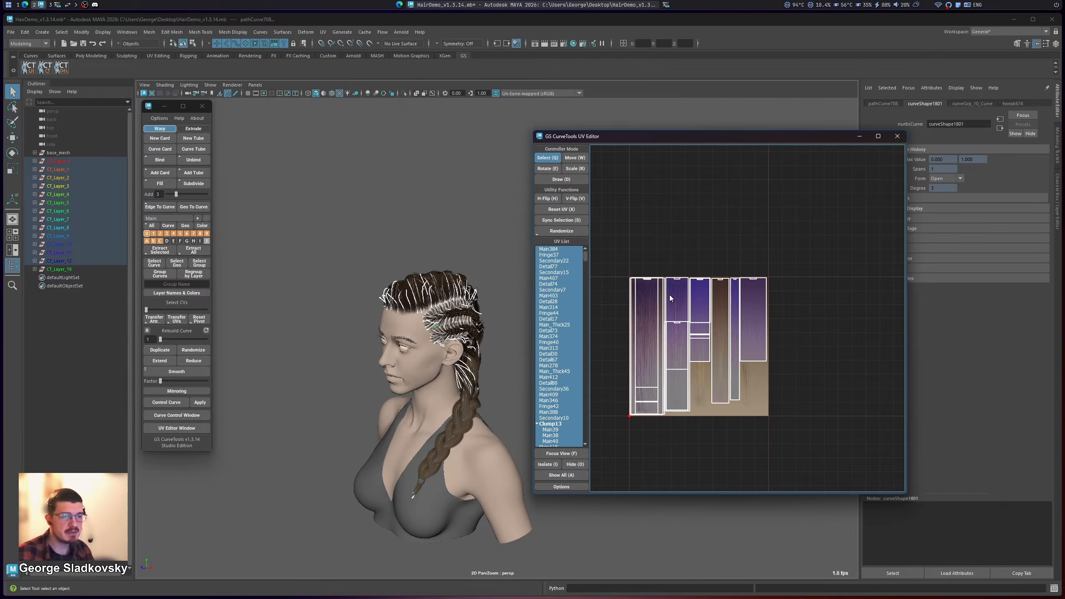
Step: Examine how the selected UV shells display and navigate with the UV Editor maximized, and restore the editor window's size
alt+middle_drag(737, 310, 781, 341)
scroll(730, 357, up, 1)
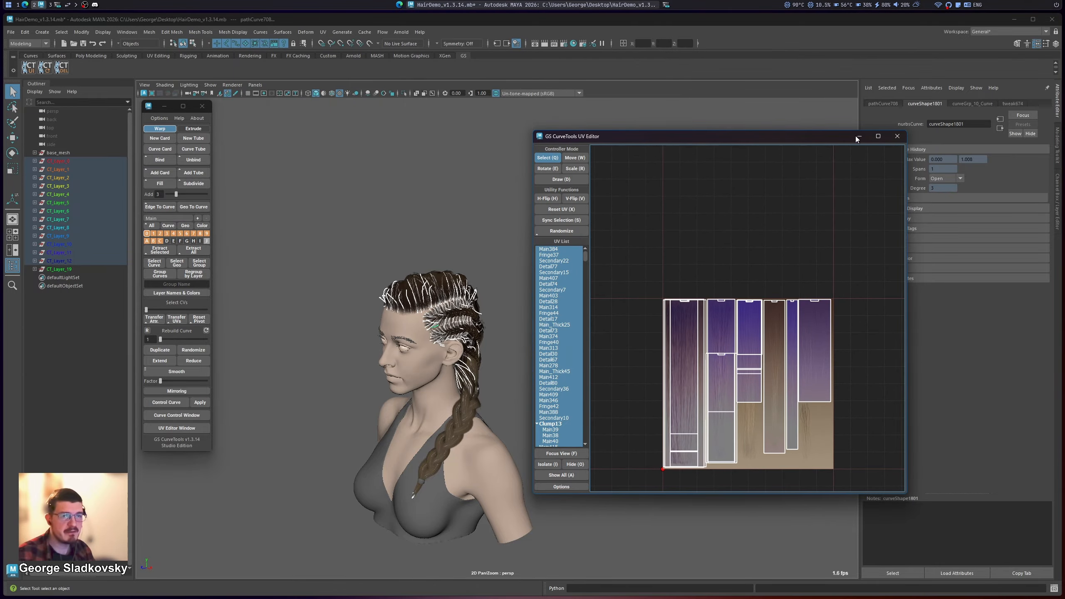
scroll(730, 357, up, 3)
click(877, 136)
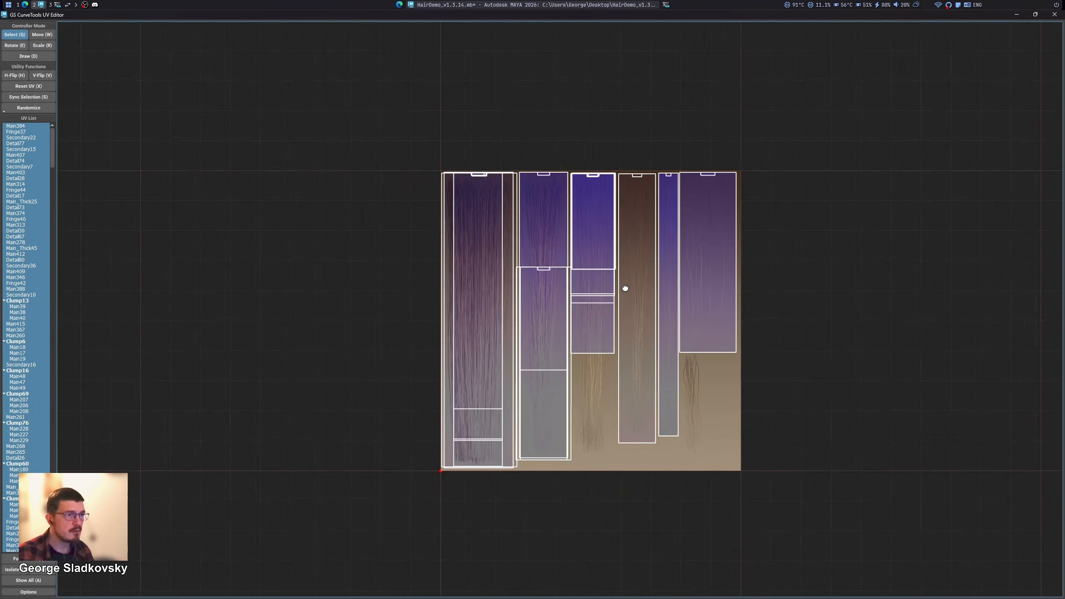
scroll(633, 312, up, 4)
scroll(633, 310, down, 5)
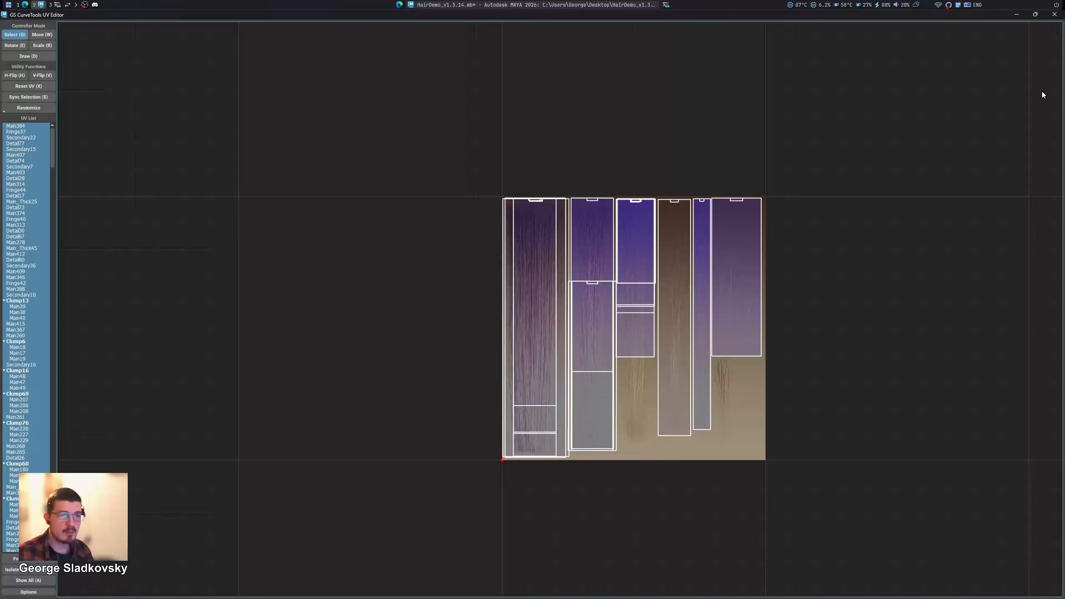
click(1035, 14)
scroll(695, 266, up, 3)
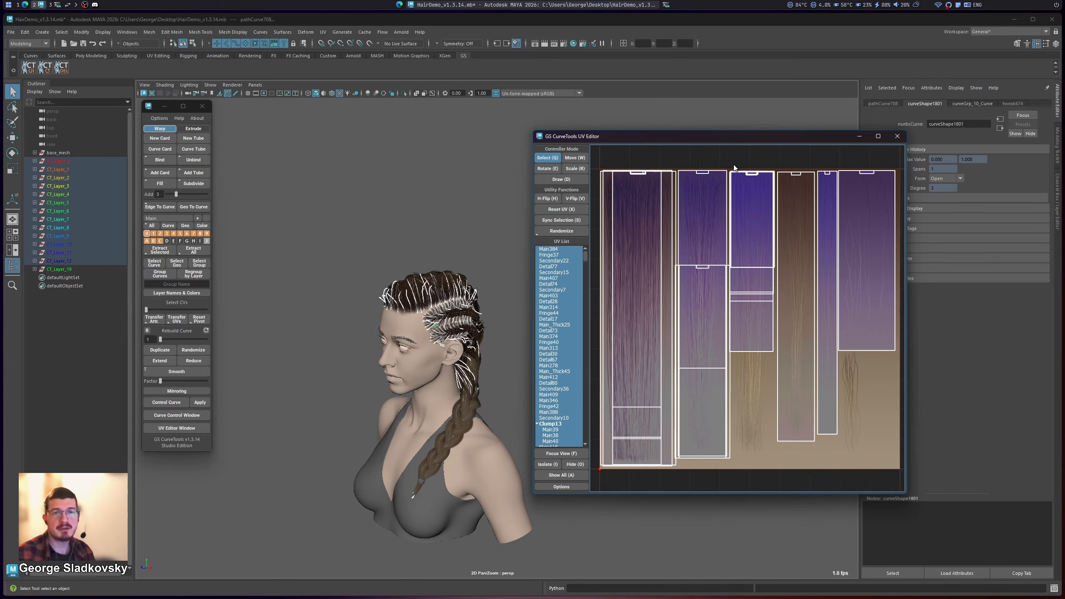
Step: Clear the curve selection, reopen the UV Editor, and select all the hair curves on the character again
click(512, 293)
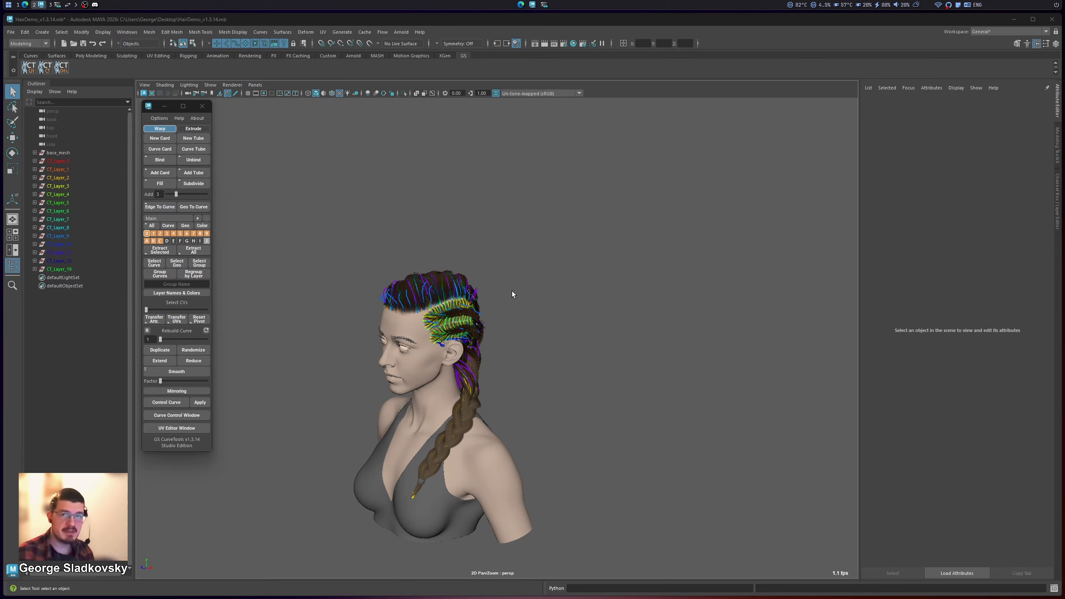
click(176, 428)
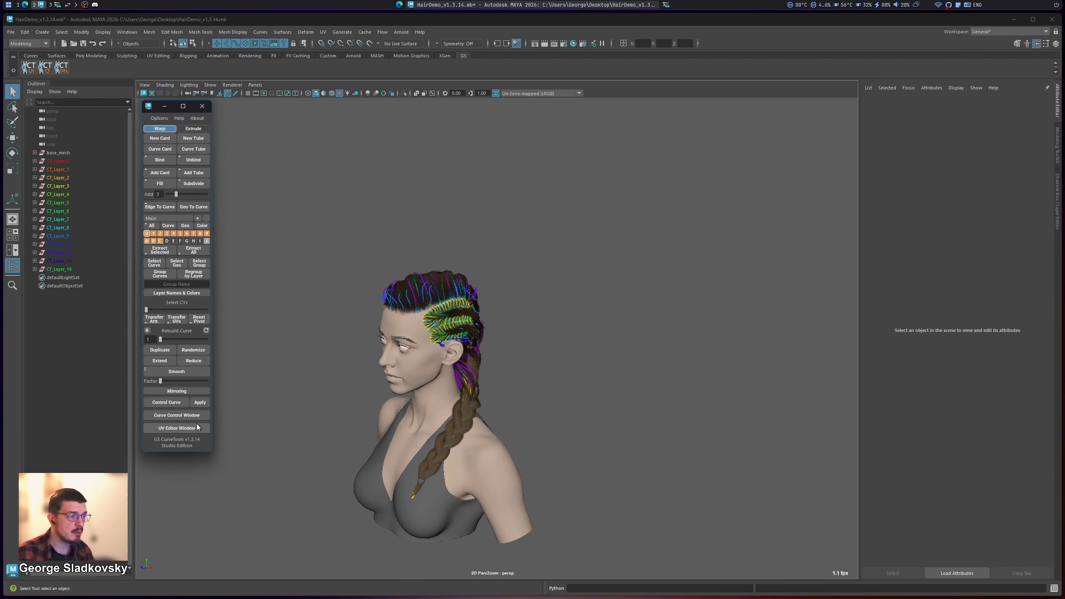
drag(336, 240, 510, 525)
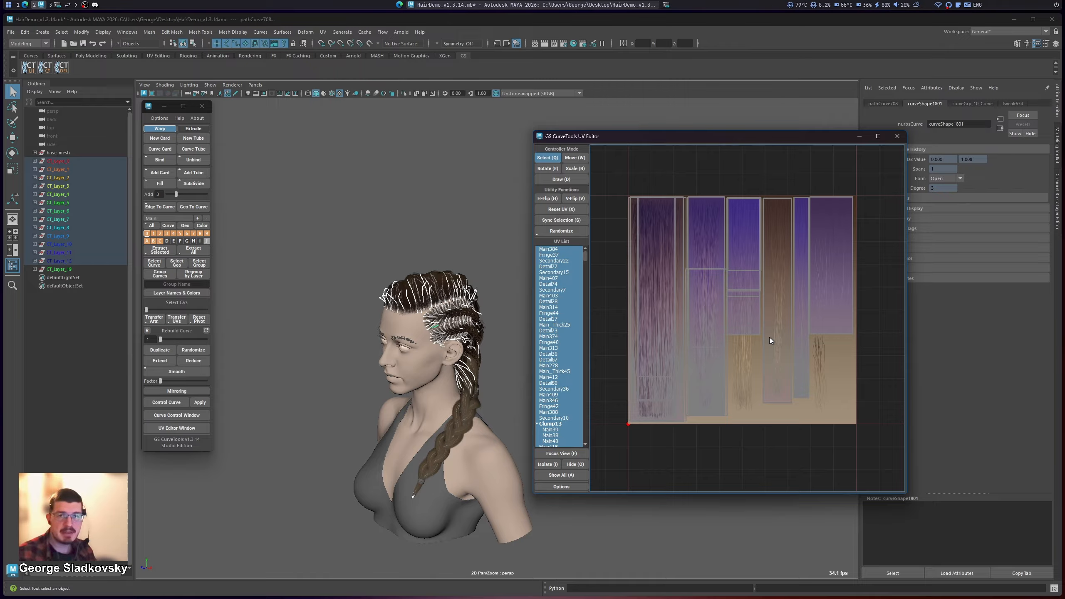
Step: Save the GS CurveTools settings with Use OpenGL in UV Editor enabled, close them, and reopen the UV Editor
click(161, 119)
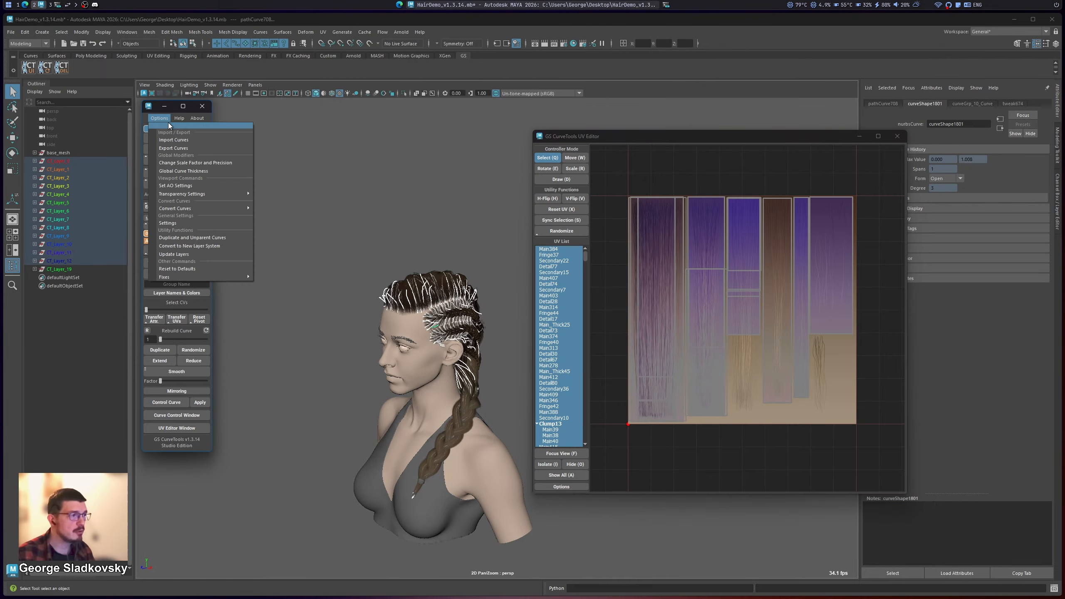
click(181, 222)
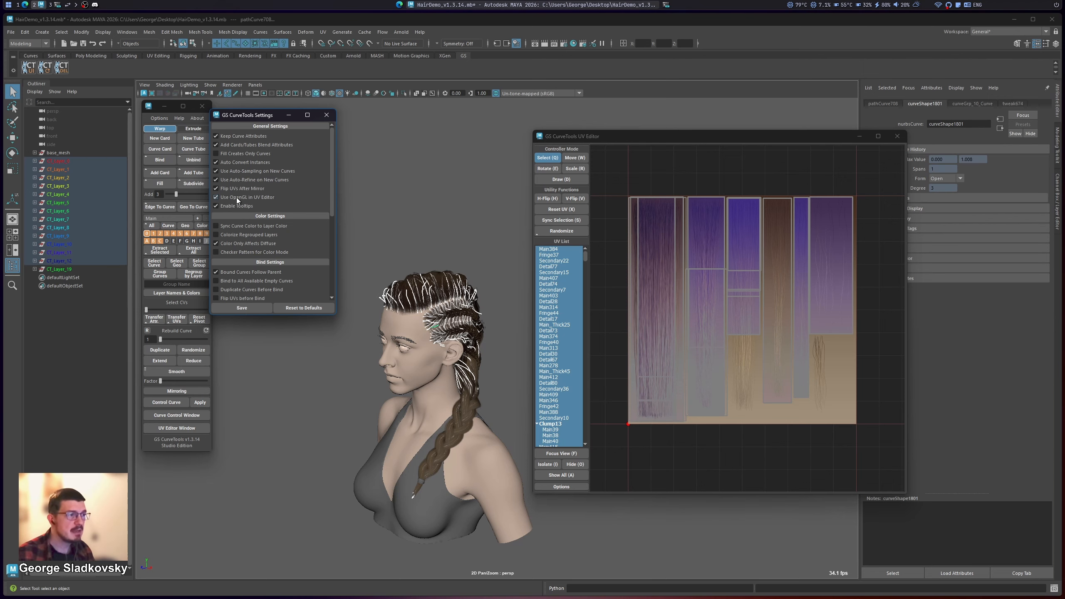
click(233, 306)
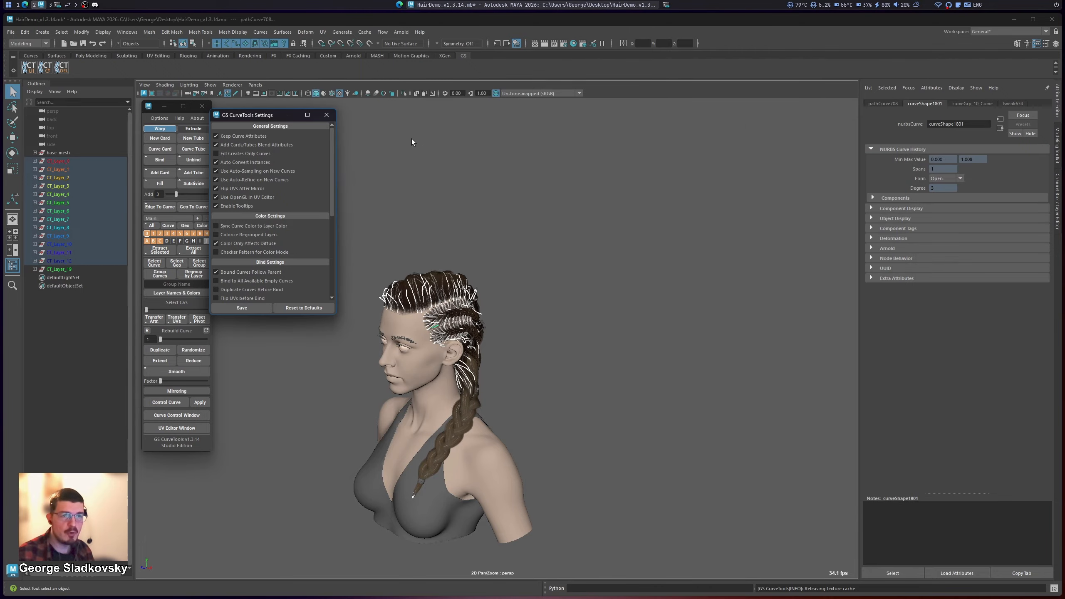
click(326, 115)
click(168, 428)
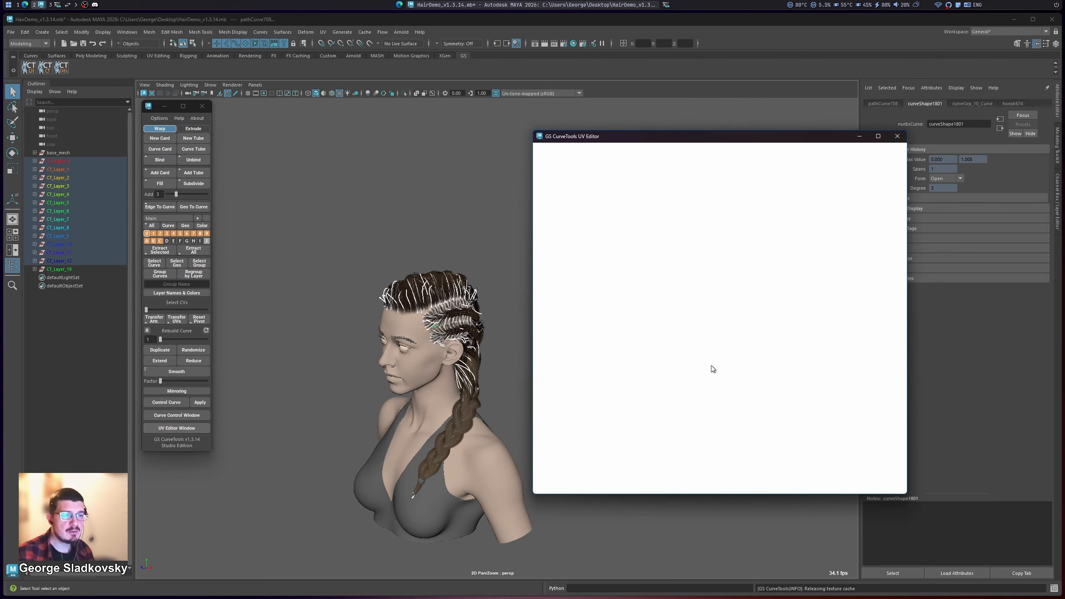
Step: Disable Use OpenGL in UV Editor in the GS CurveTools settings, save them, and restart the UV Editor
click(160, 118)
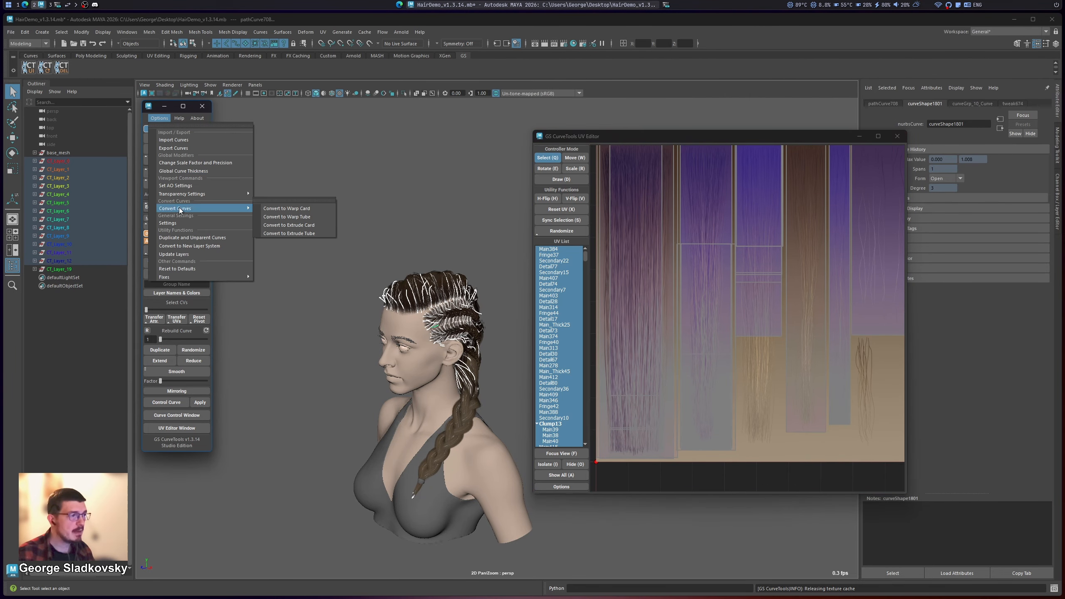
click(180, 222)
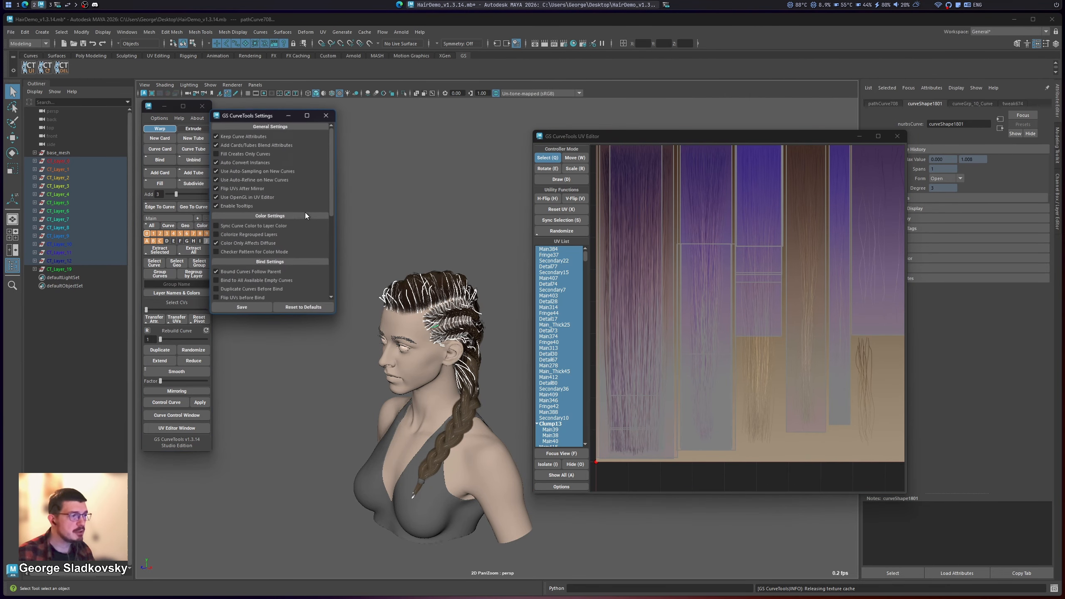
click(241, 309)
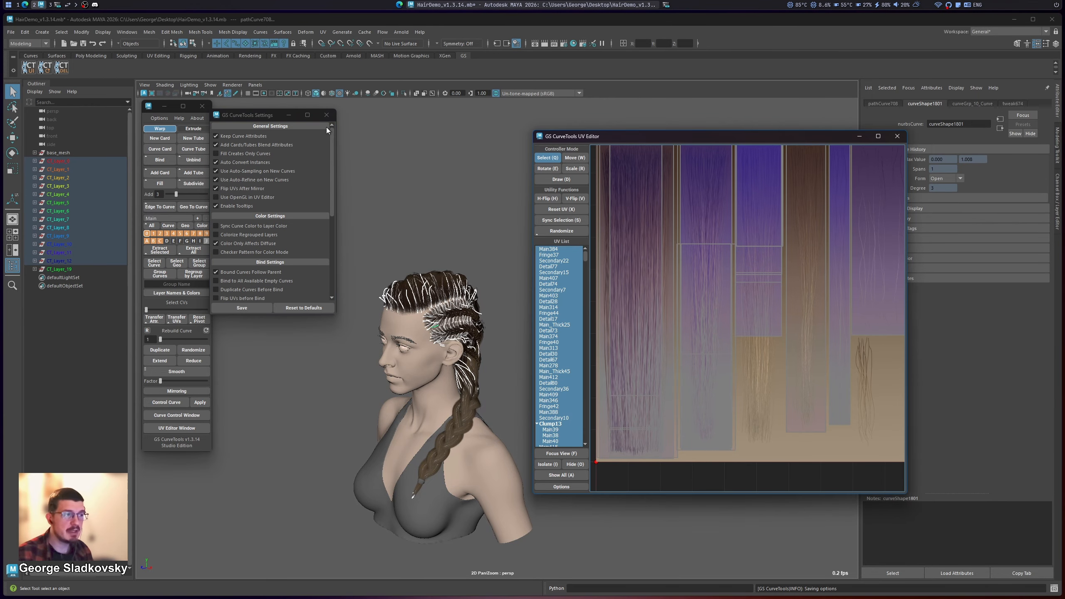
click(897, 137)
click(200, 431)
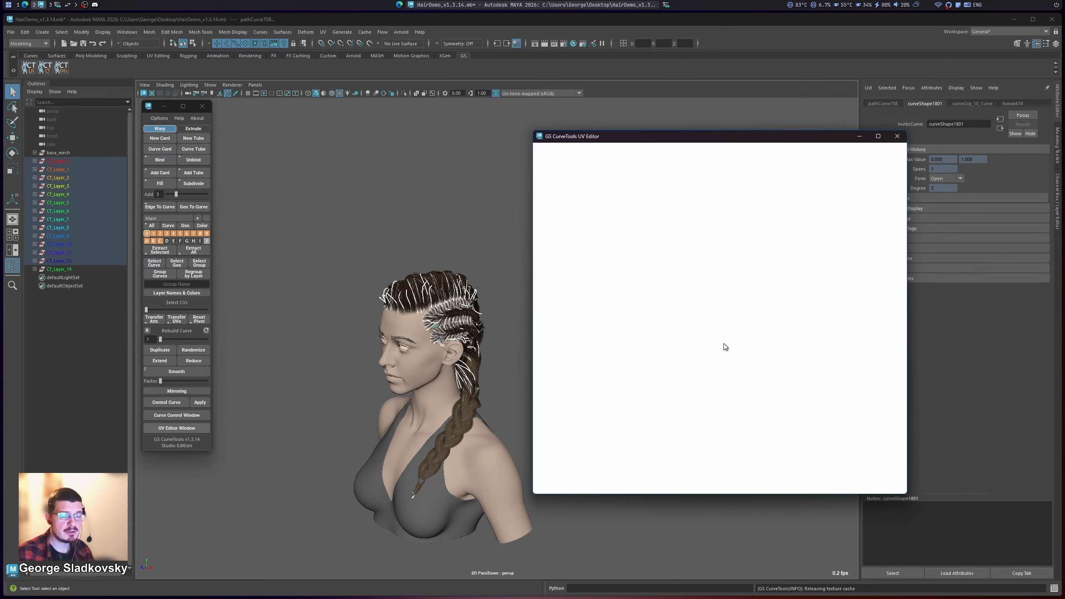
Step: Examine how the whole hairstyle's UVs pan and zoom in the restarted UV Editor, from close-up to the full tile
scroll(754, 315, down, 1)
alt+middle_drag(731, 322, 710, 335)
scroll(754, 314, up, 1)
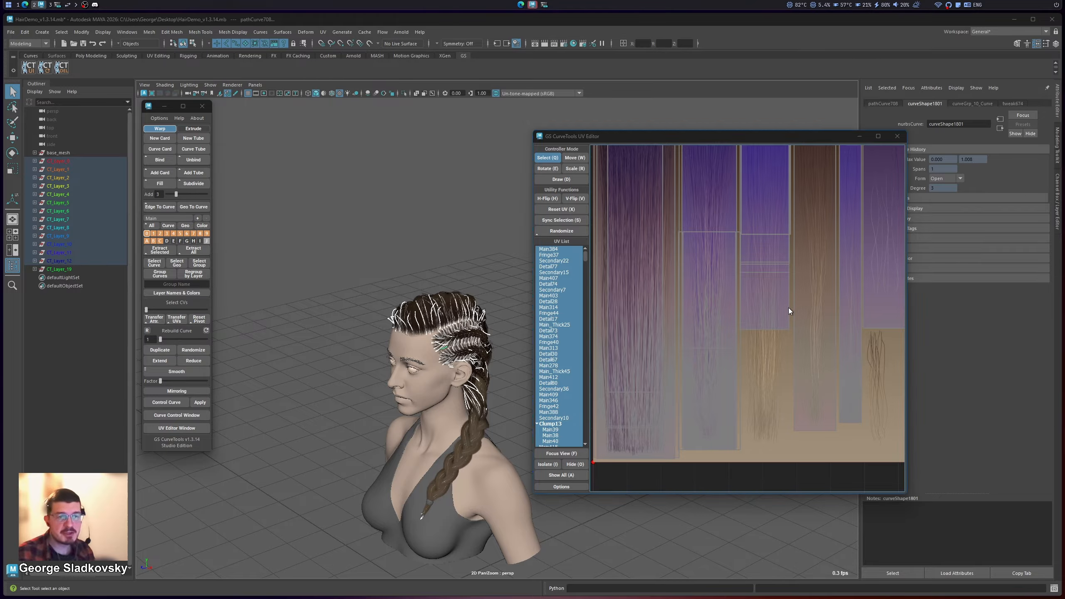
scroll(791, 312, up, 2)
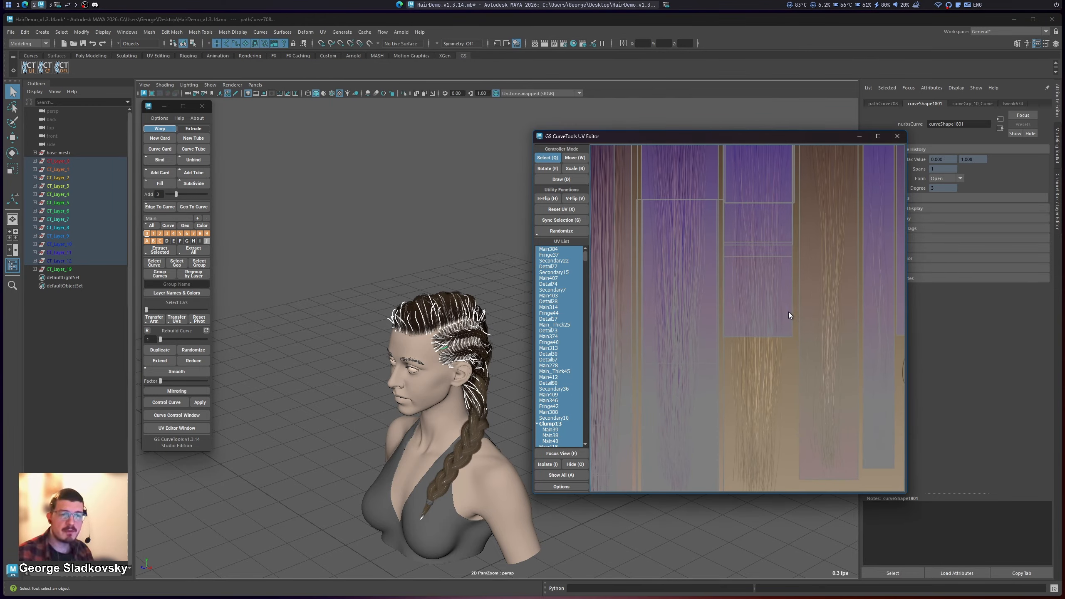
scroll(782, 319, up, 4)
scroll(775, 327, down, 4)
scroll(759, 356, up, 3)
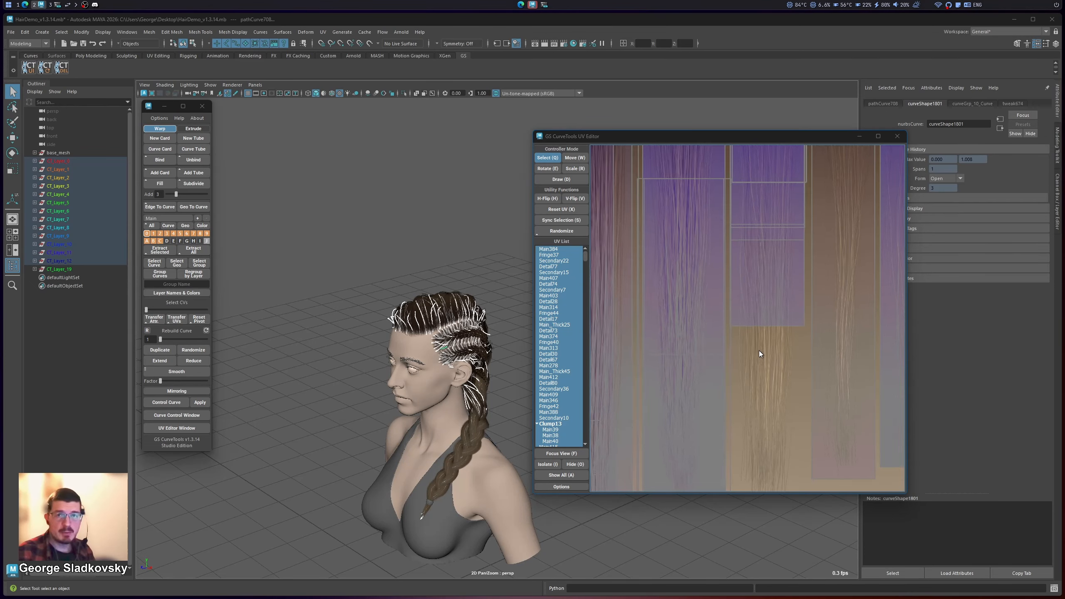
scroll(791, 355, down, 5)
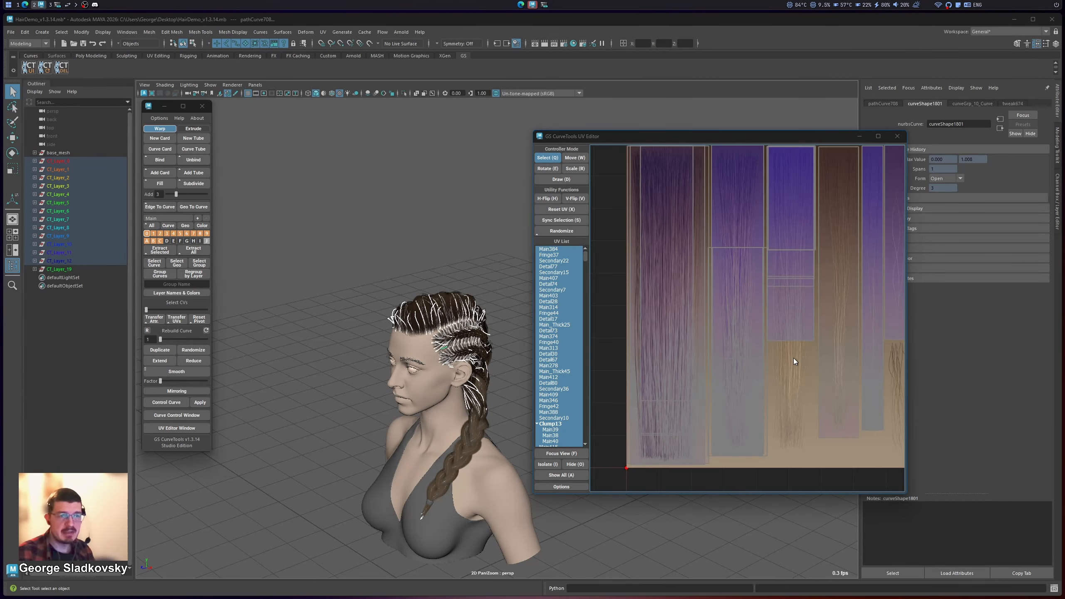
scroll(792, 358, up, 3)
scroll(817, 373, down, 1)
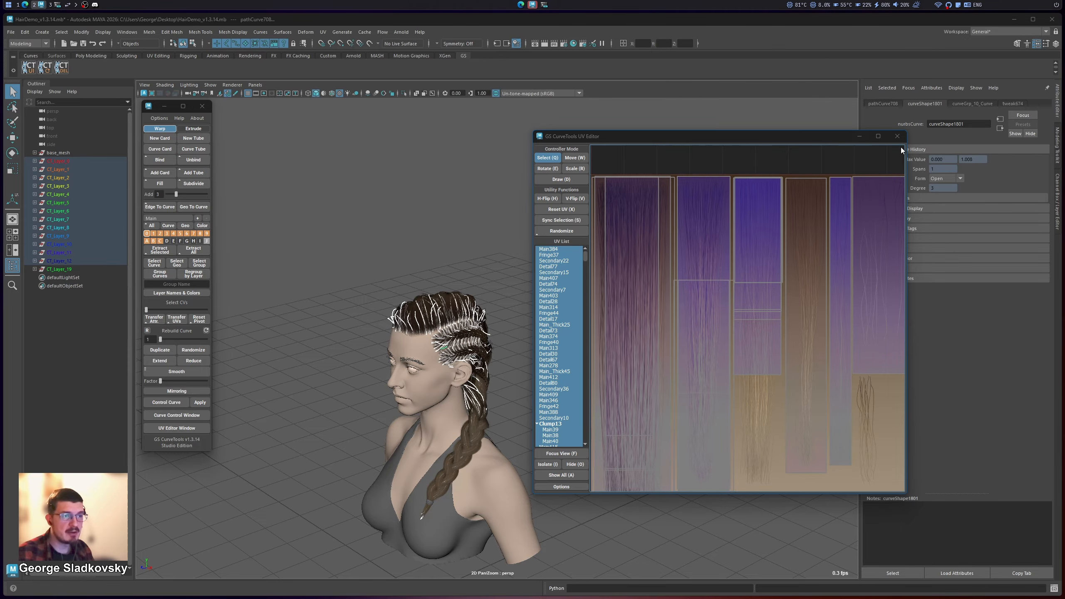
Step: Close the UV Editor and deselect all the hair curves on the character
click(895, 135)
click(453, 163)
alt+middle_drag(453, 163, 516, 162)
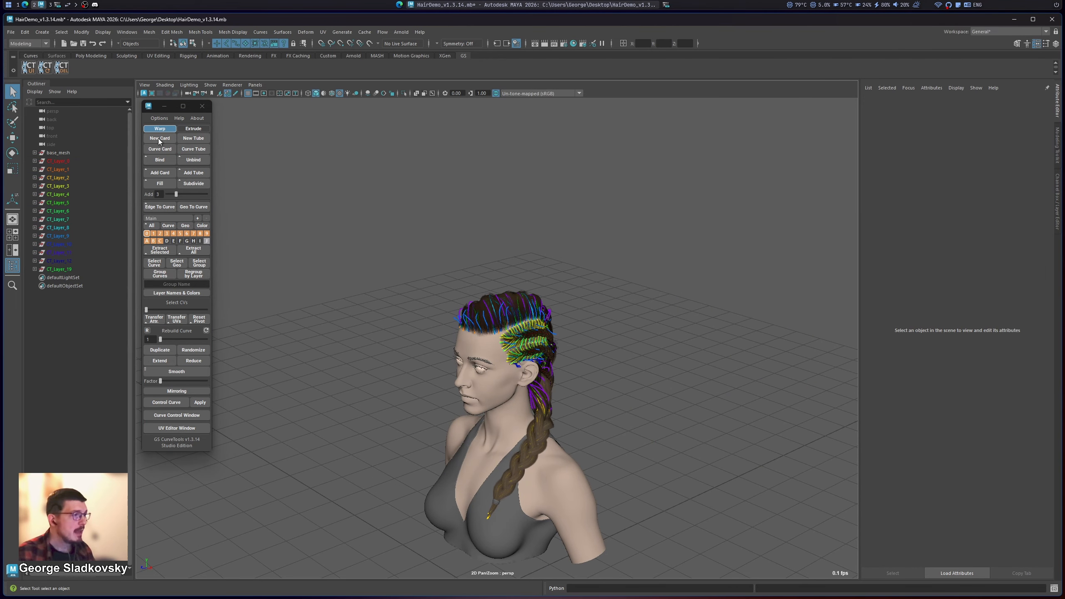
Step: Open the GS CurveTools settings beside the character and make the window taller to show the layer and layer collection options
click(159, 118)
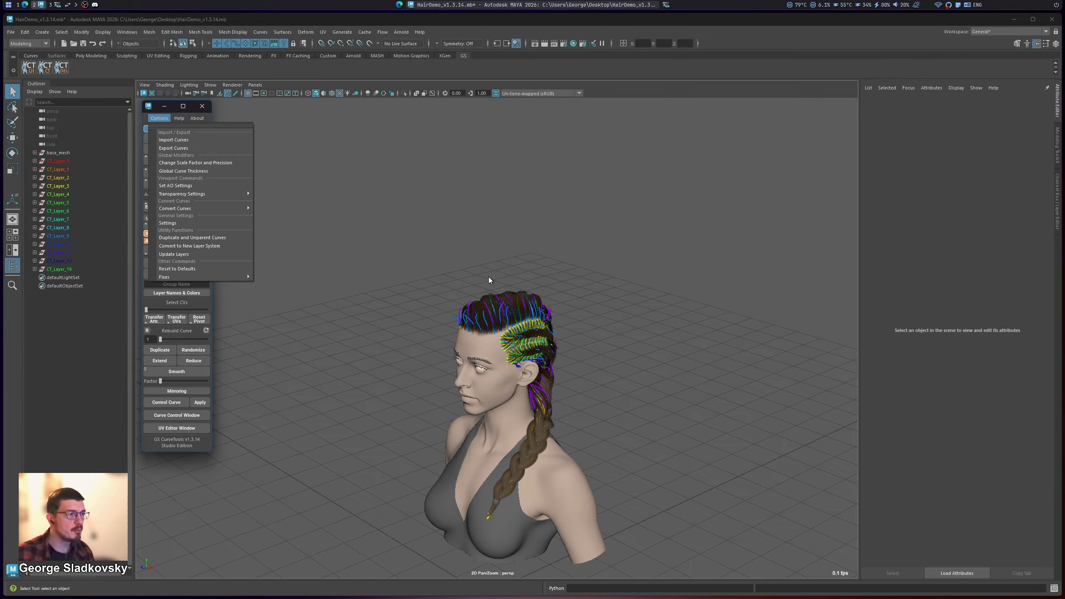
click(167, 222)
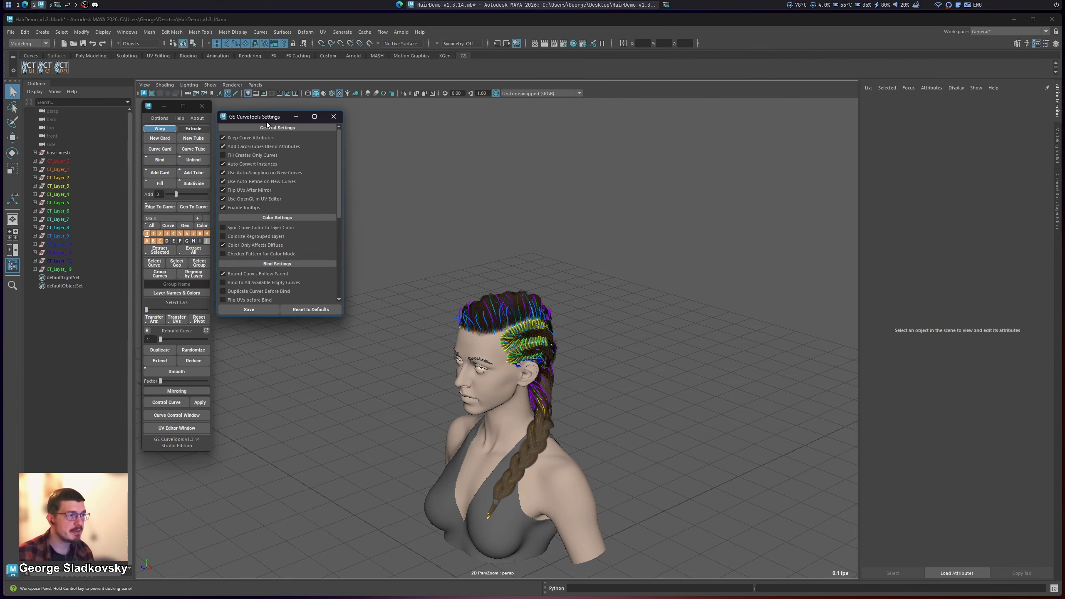
drag(263, 123, 332, 130)
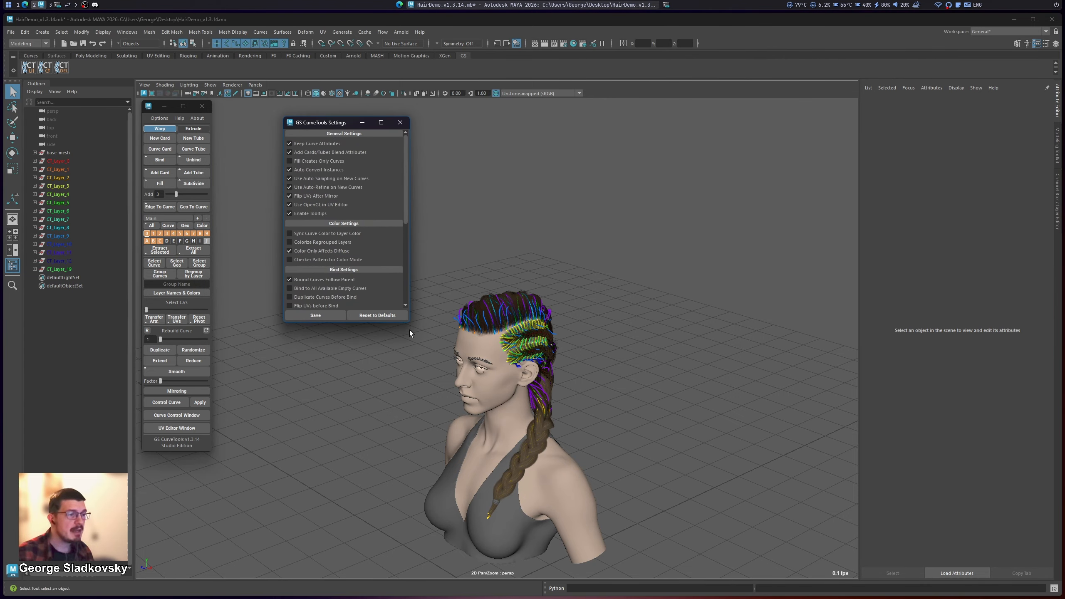
drag(403, 323, 404, 384)
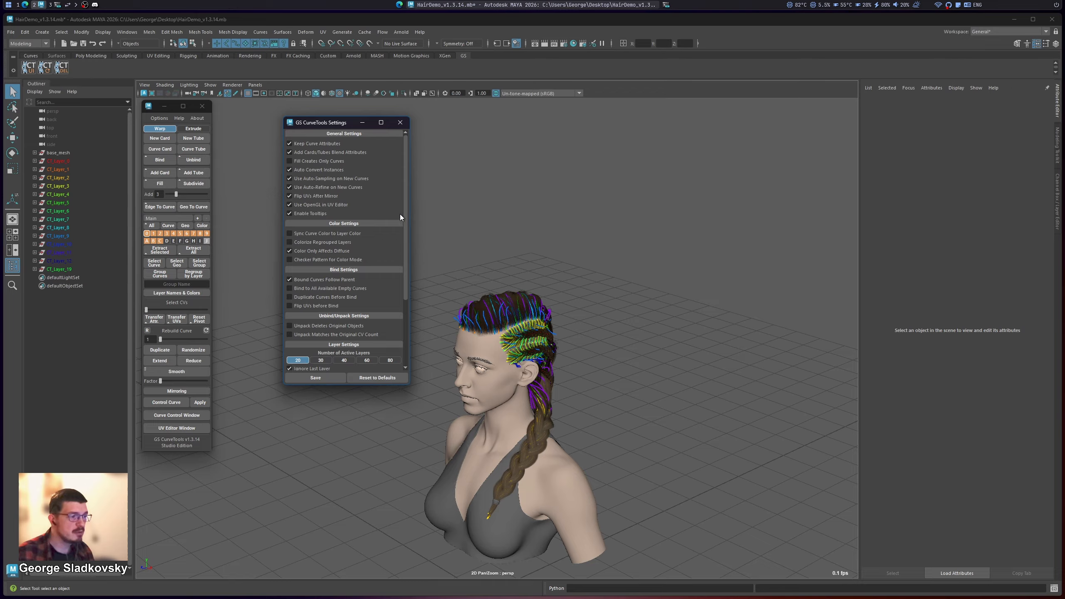
drag(406, 206, 407, 274)
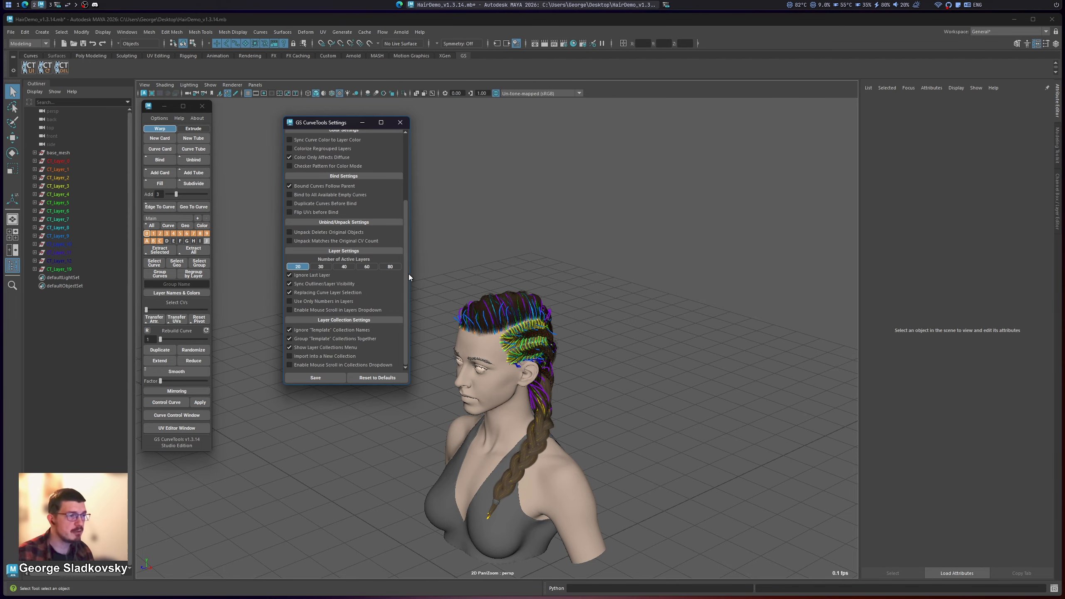
Step: Toggle Color Only Affects Diffuse and Colorize Regrouped Layers, return both to their original states, and look over the settings list
click(289, 157)
click(289, 149)
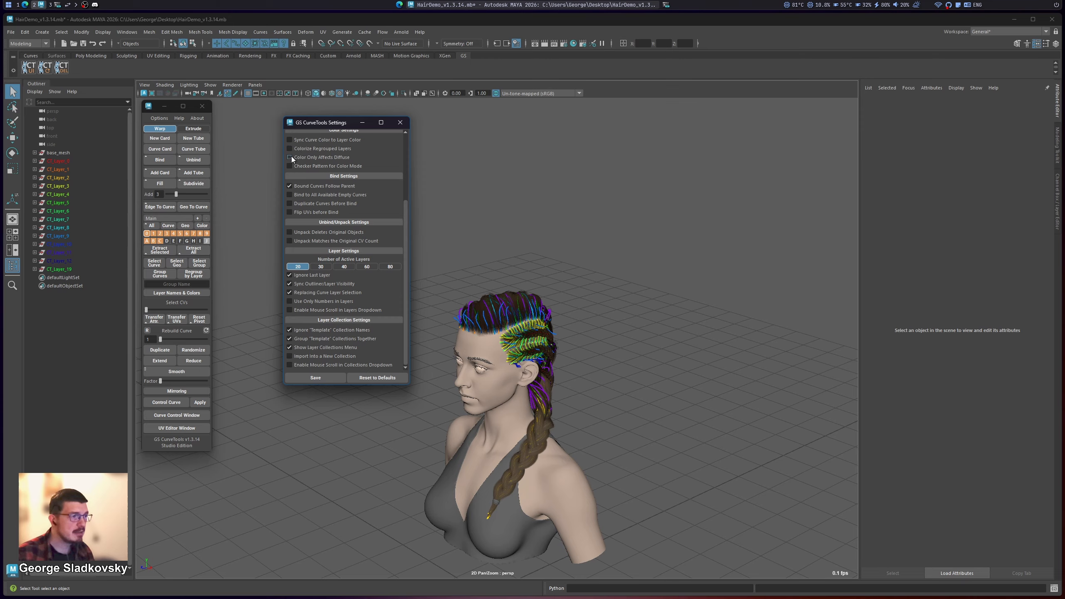
click(289, 157)
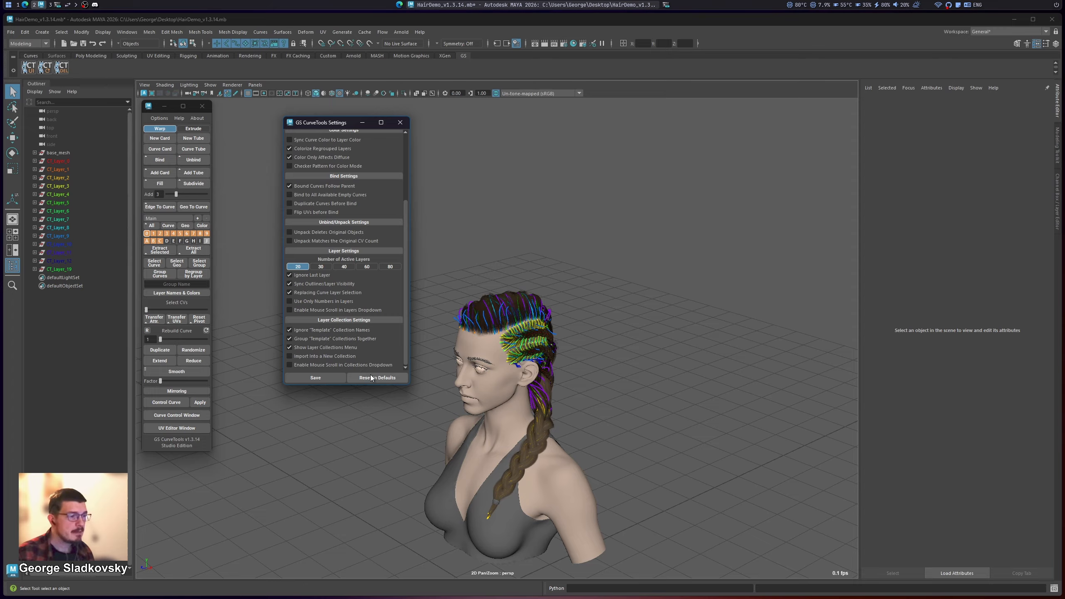
click(300, 148)
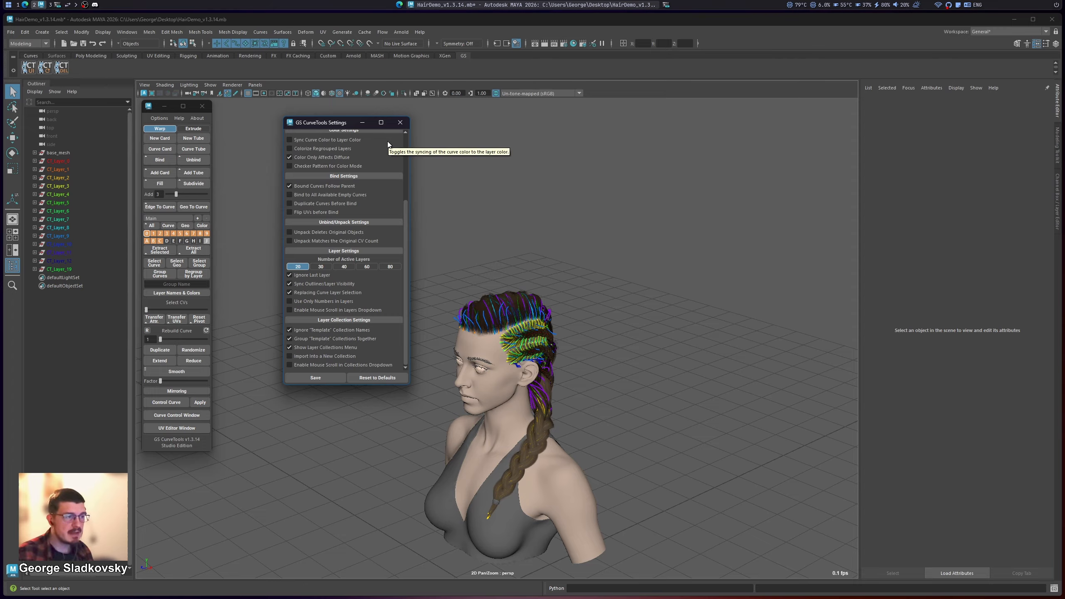
scroll(399, 275, up, 3)
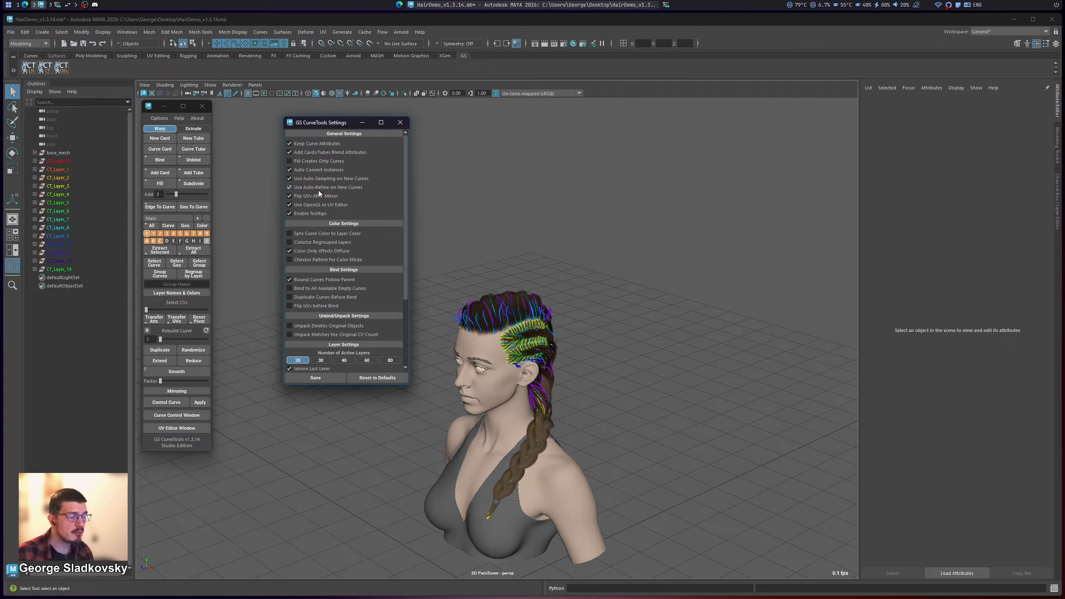
scroll(302, 287, down, 3)
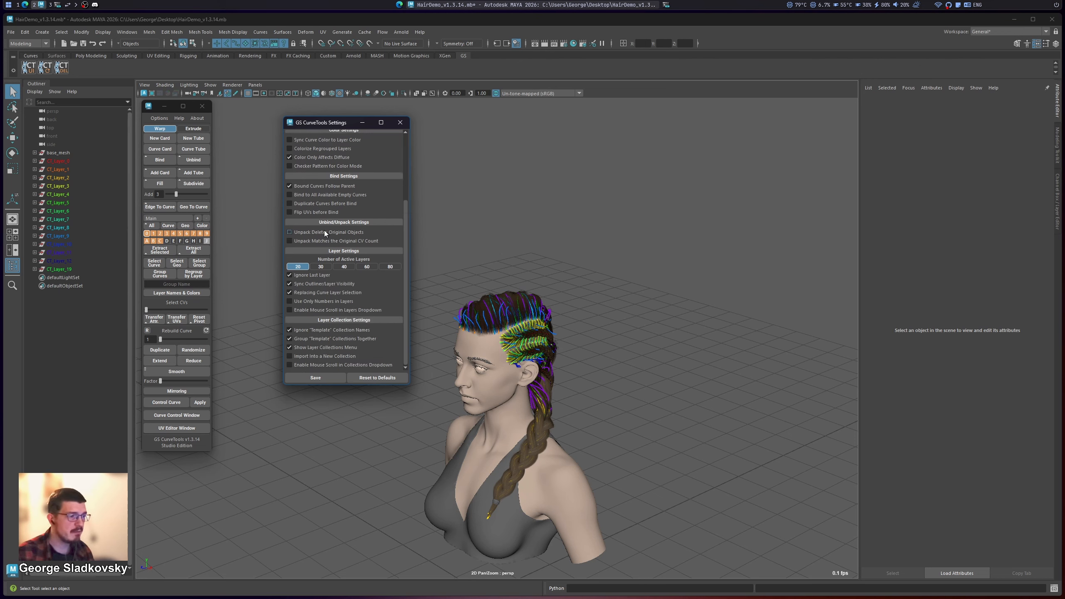
Step: Save the GS CurveTools settings and open the Curve Control window beside the character
scroll(325, 231, up, 3)
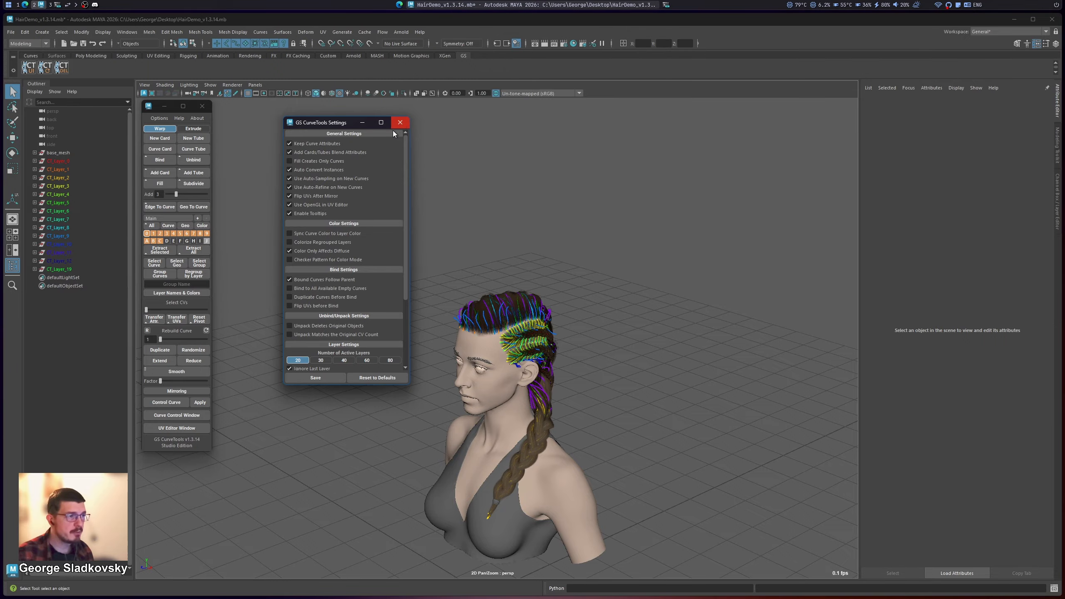
click(317, 378)
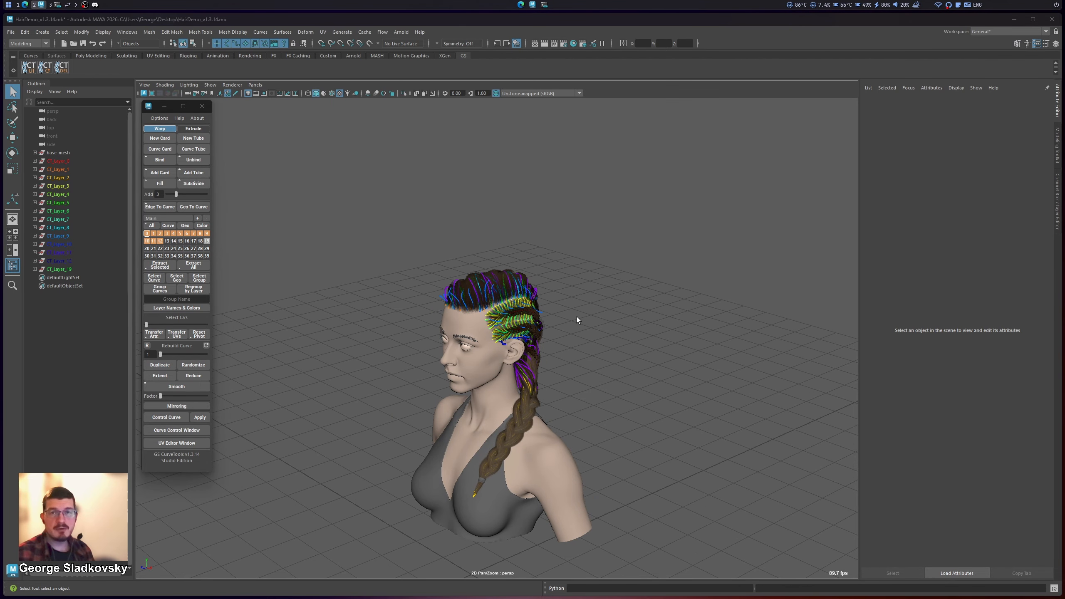
click(185, 430)
scroll(535, 294, up, 5)
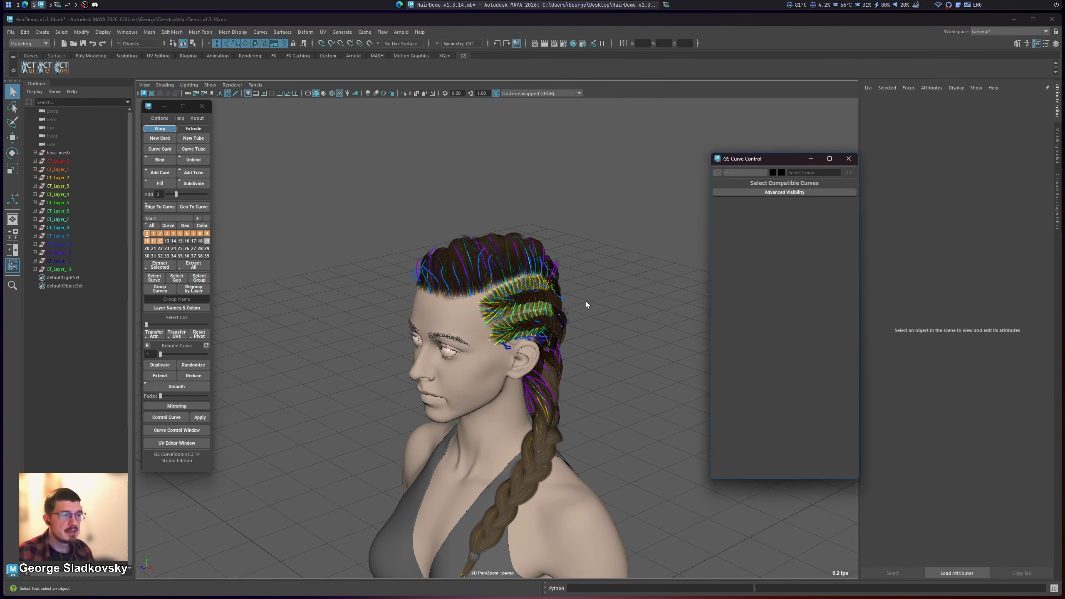
alt+middle_drag(585, 302, 578, 272)
Step: Check the hair scene's layer collection list and open the Collections_test.mb scene
click(171, 220)
click(170, 223)
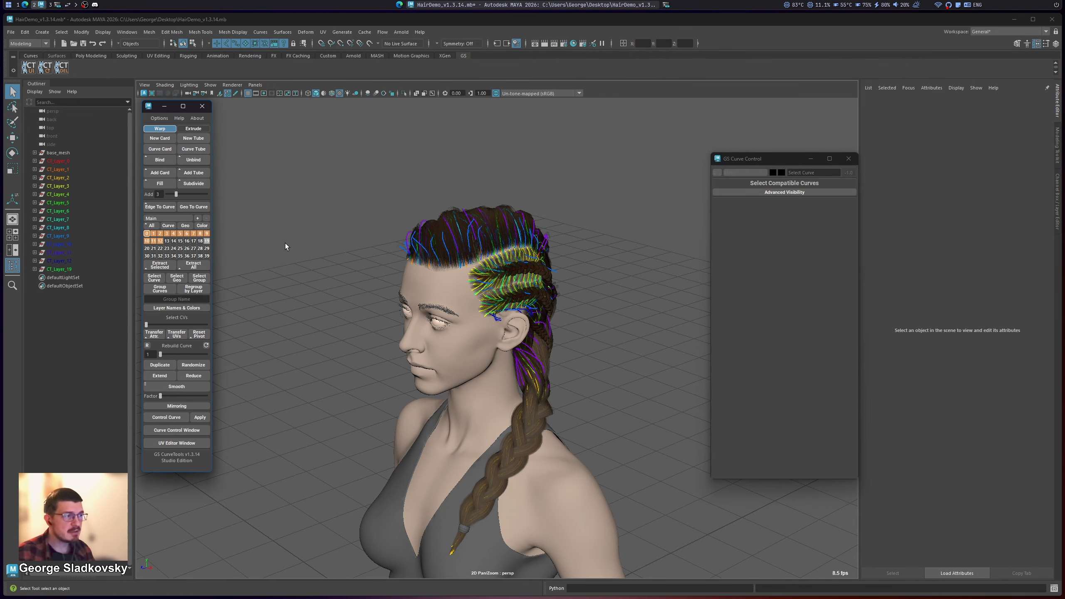
click(9, 30)
click(9, 31)
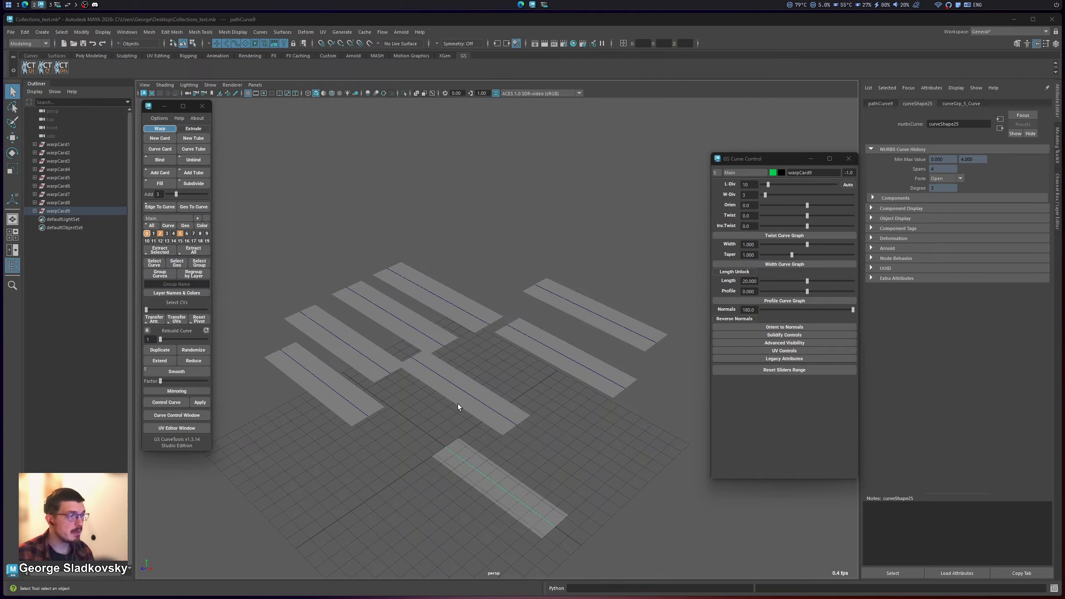
Step: Deselect the card and look over the available layer collections, keeping Main as the active one
click(479, 227)
alt+middle_drag(440, 289, 437, 266)
click(167, 218)
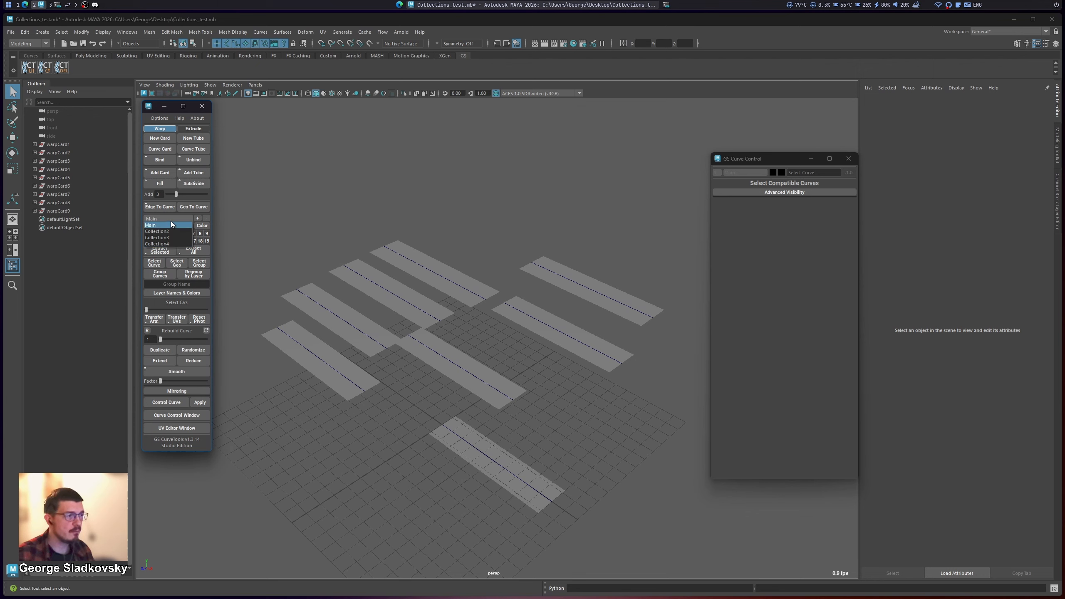
click(173, 225)
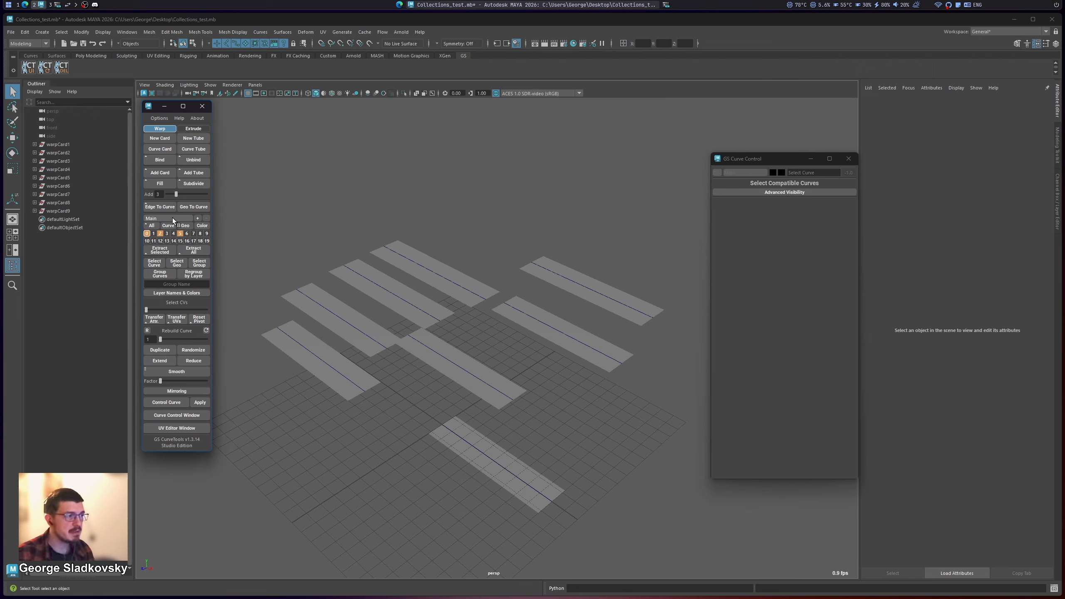
click(494, 250)
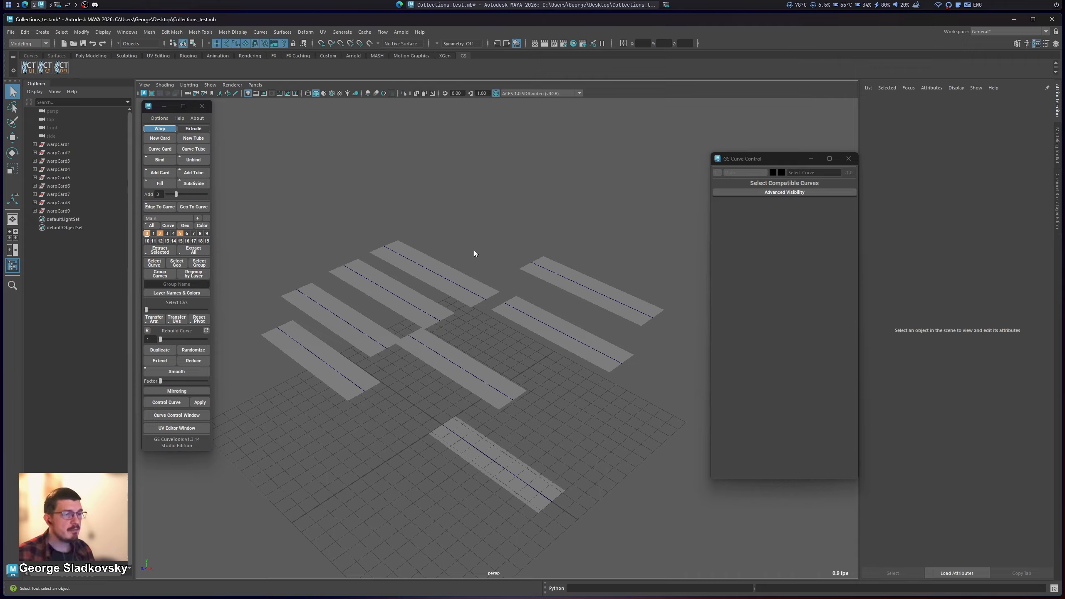
Step: Select warpCard4 and warpCard3 to view their layer and collection in Curve Control, including the list of layers, and deselect them
click(599, 292)
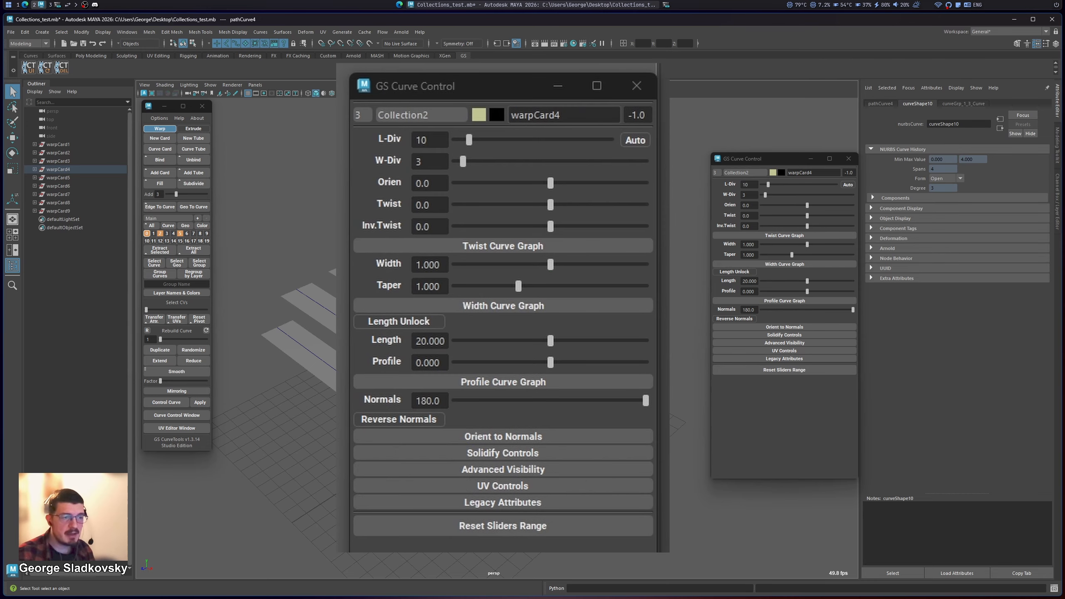
click(531, 331)
click(599, 292)
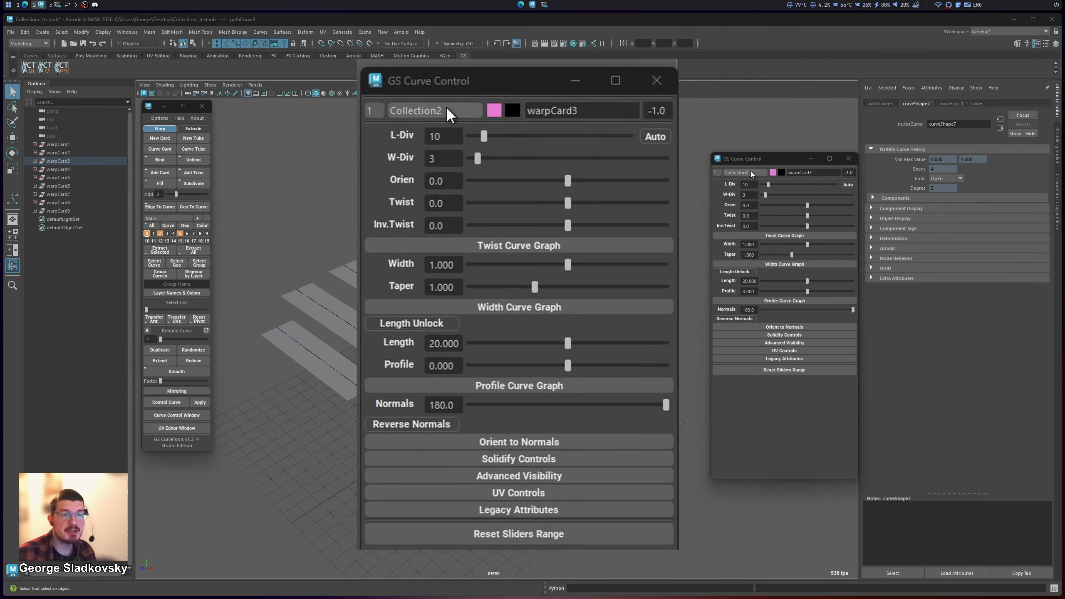
click(371, 111)
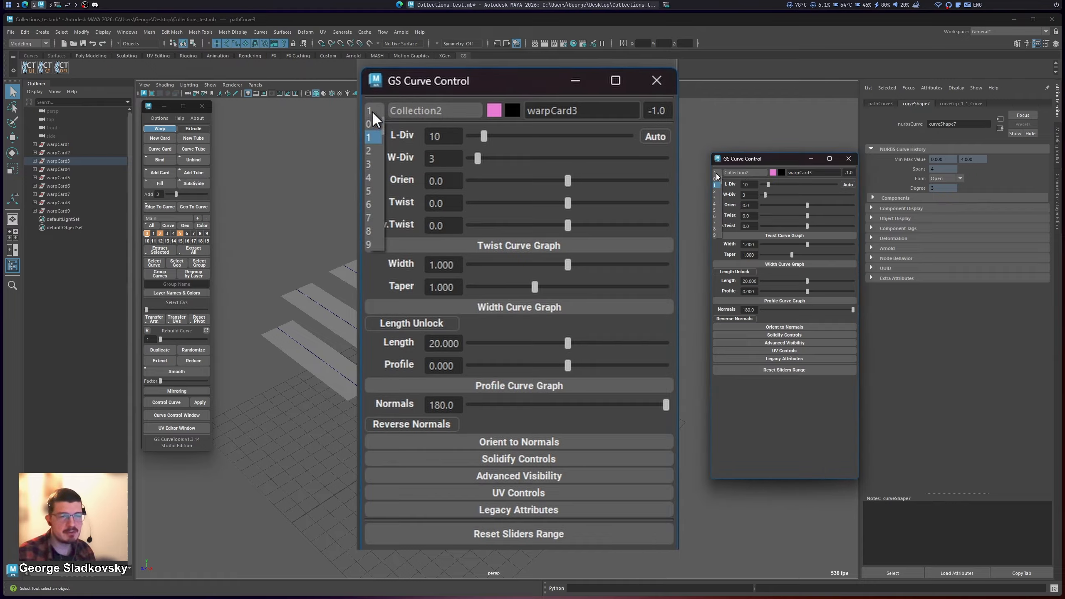
click(372, 111)
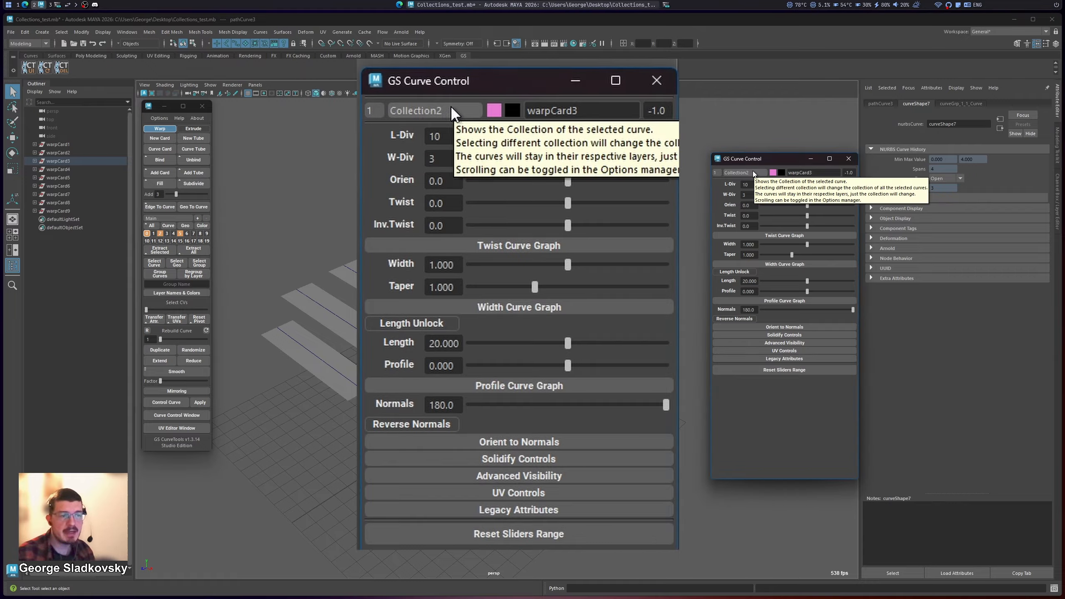
click(628, 218)
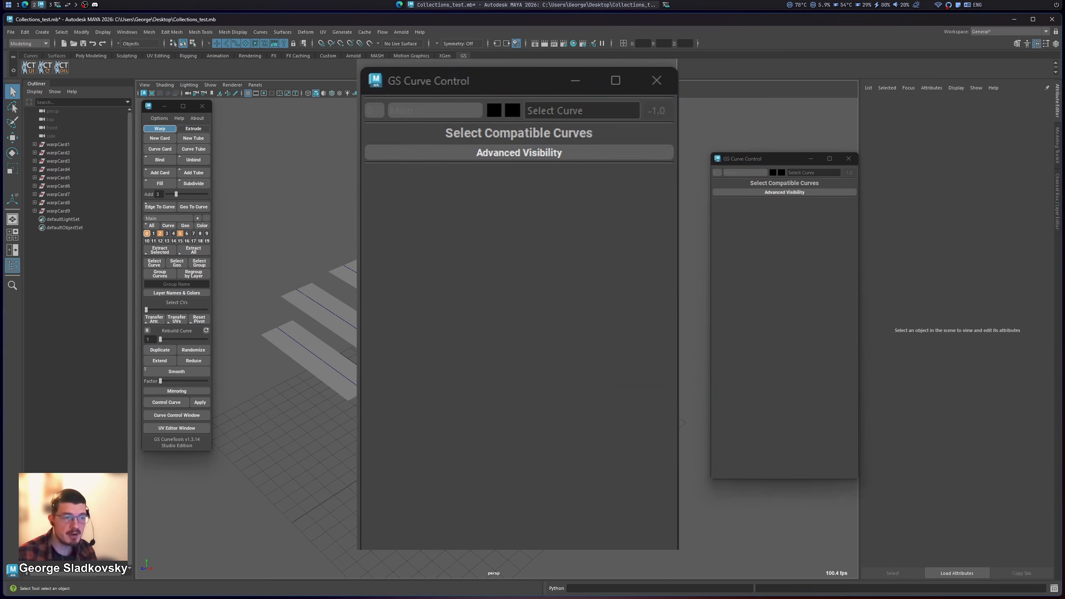
Step: Select warpCard4, reassign it to the Main collection, and make Main the active layer collection
click(599, 282)
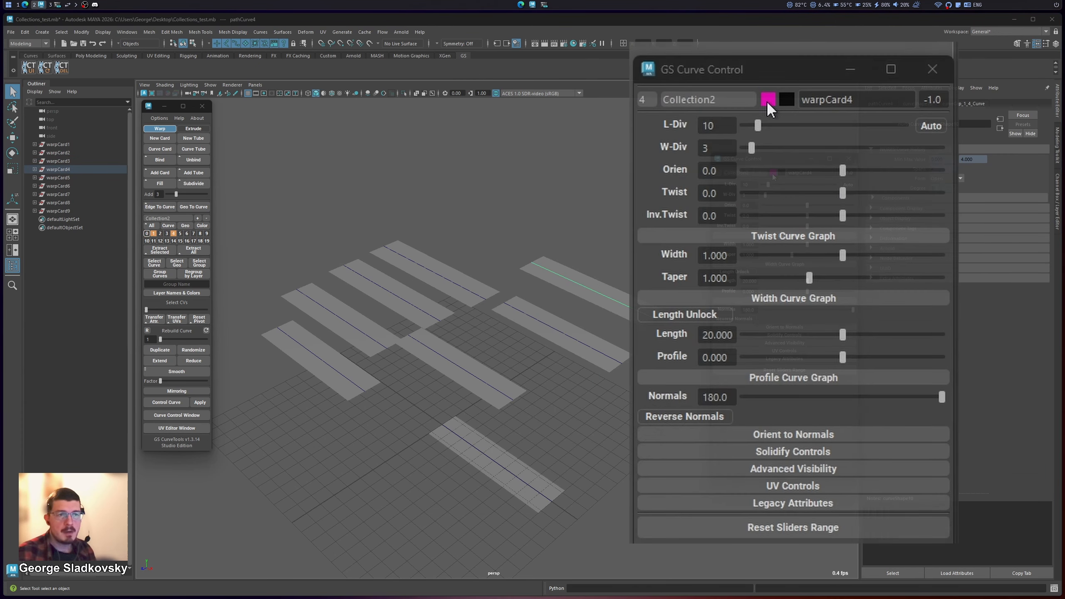
click(548, 237)
drag(550, 238, 645, 317)
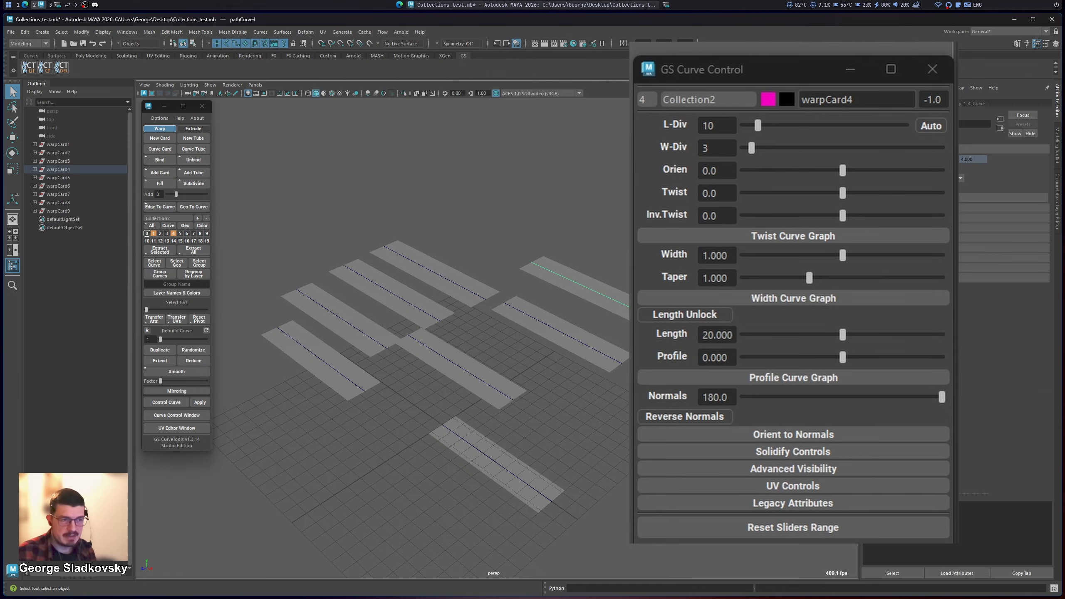
click(708, 99)
click(721, 115)
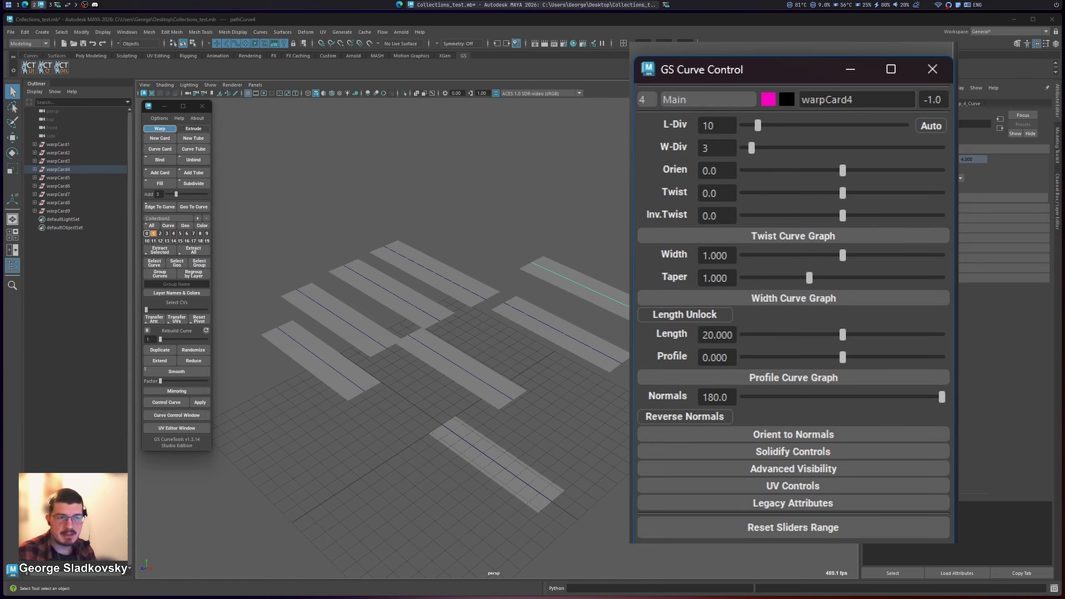
click(181, 219)
click(178, 227)
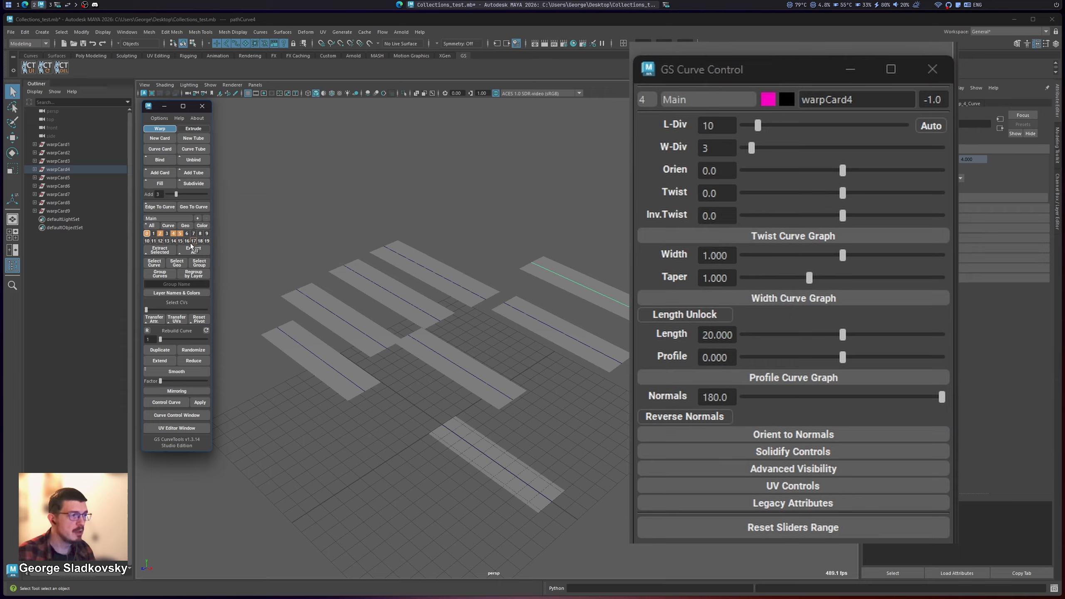
Step: Reassign warpCard4 to Collection2 and make Collection2 the active layer collection
click(719, 100)
click(748, 187)
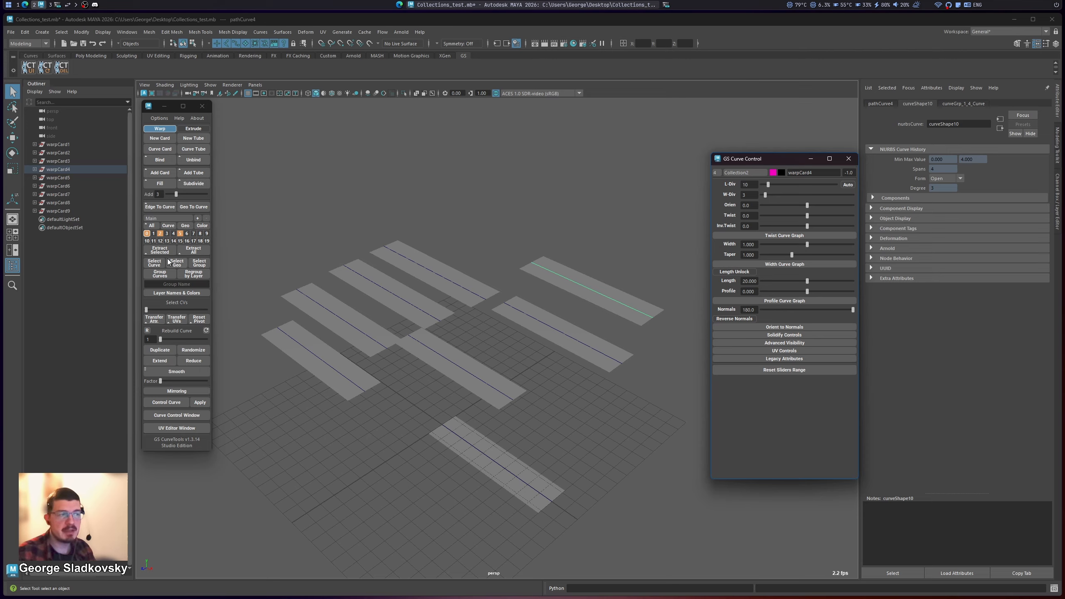
click(178, 218)
click(180, 230)
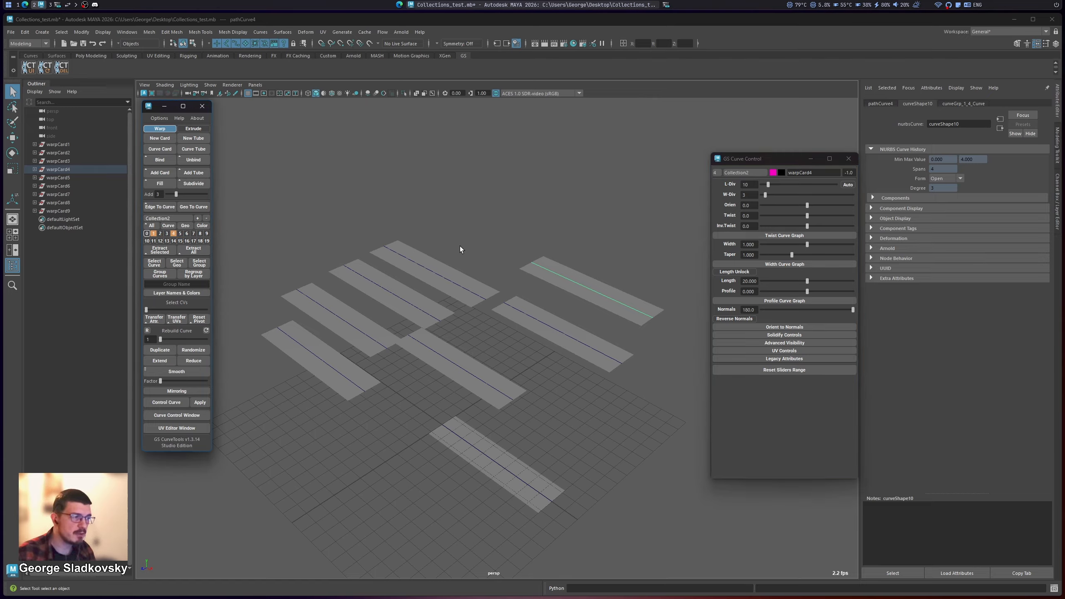
Step: Select all the cards, view the collections they can be moved to in Curve Control, and leave their collection as it is
drag(640, 217, 357, 481)
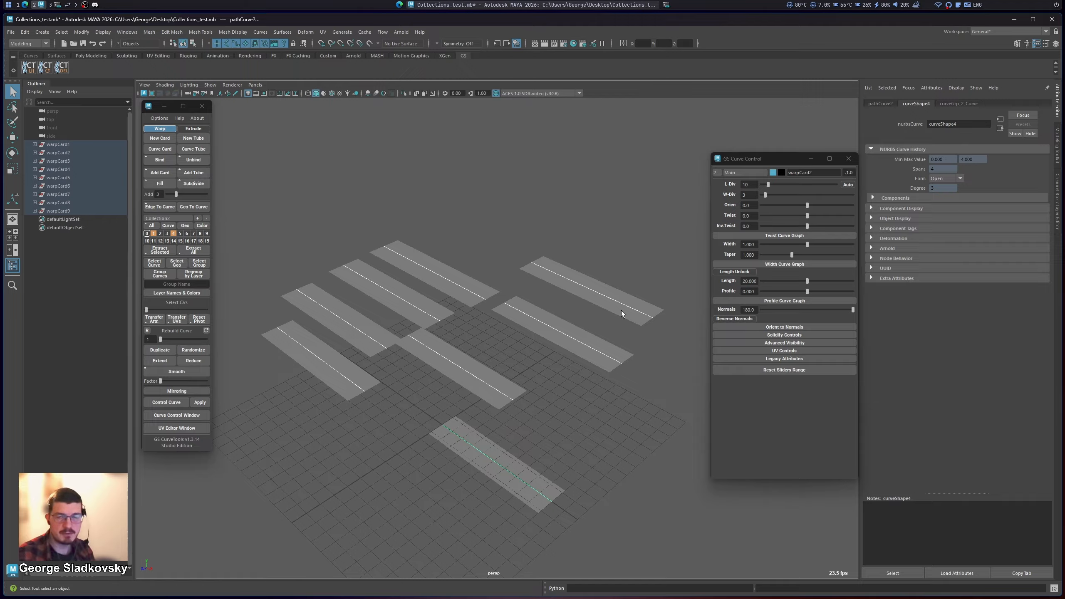
click(741, 170)
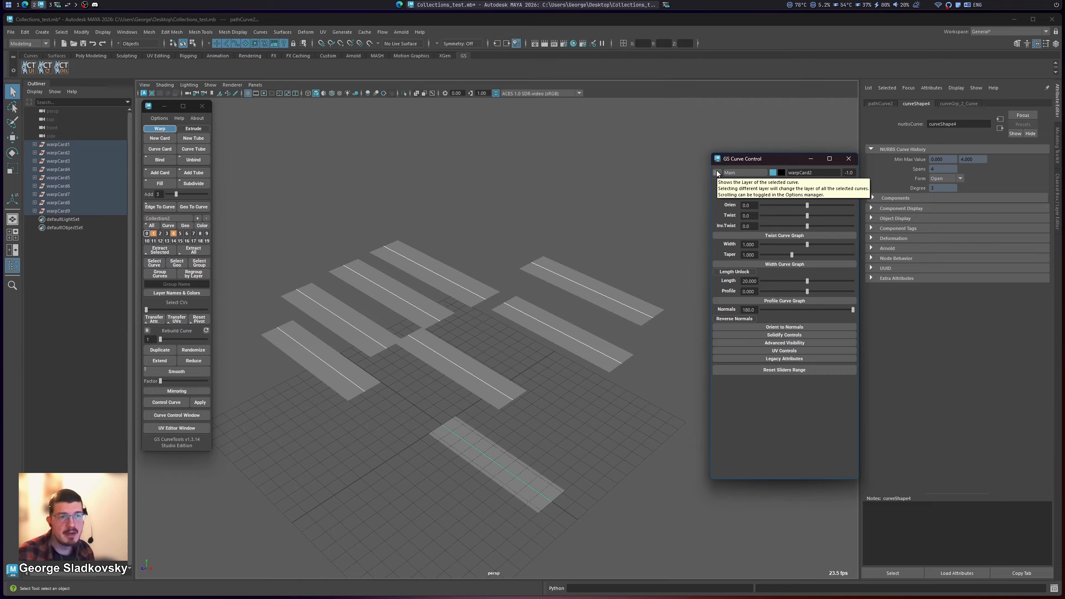
click(746, 172)
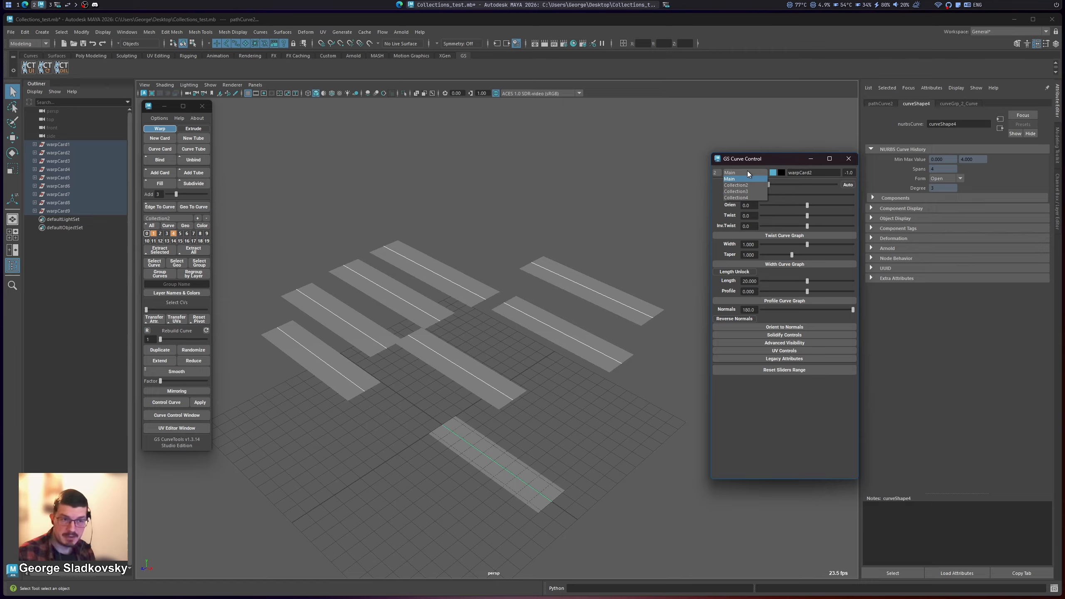
click(621, 235)
Step: Select warpCard4 alone and switch its collection to Main and back to Collection2
click(575, 282)
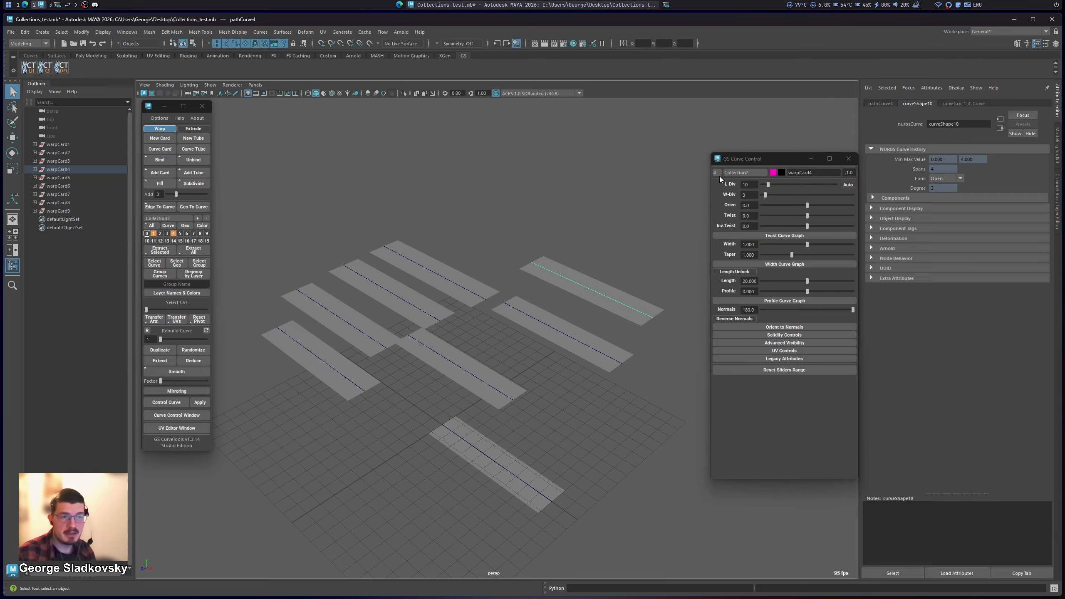
click(743, 173)
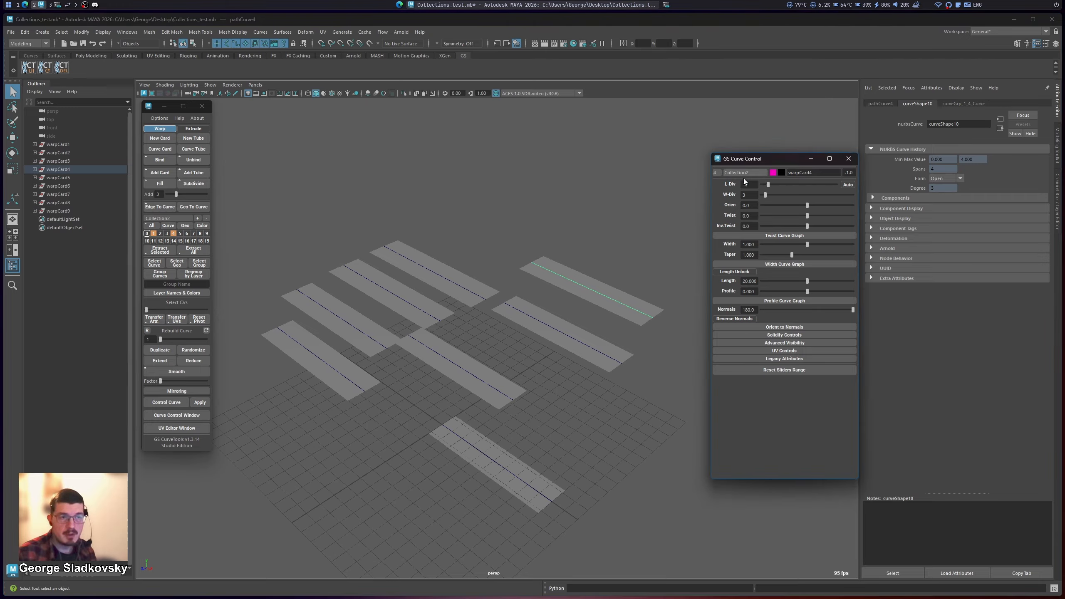
click(739, 180)
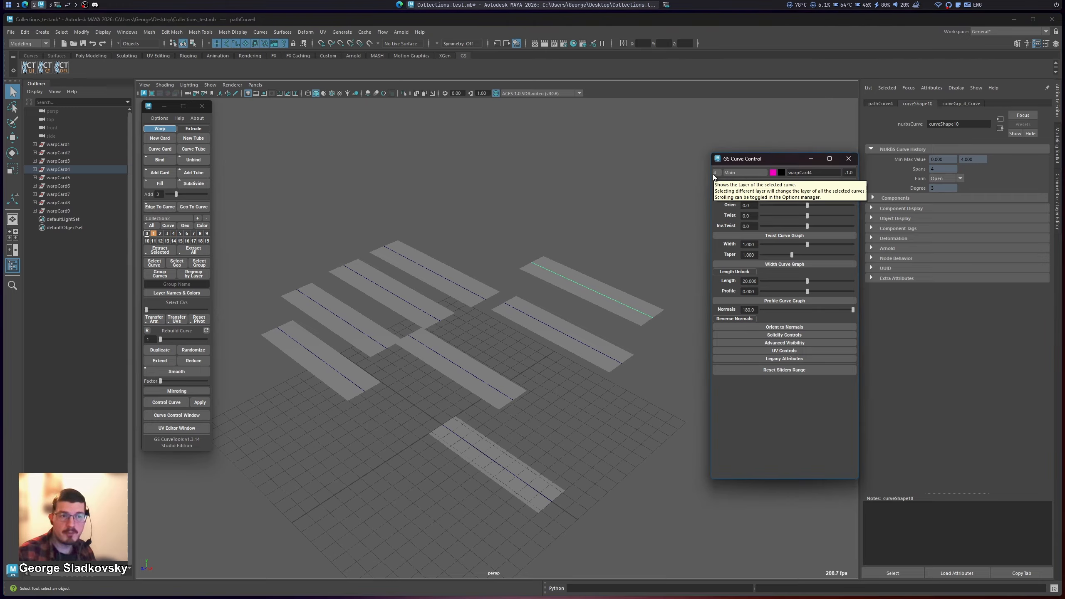
click(759, 172)
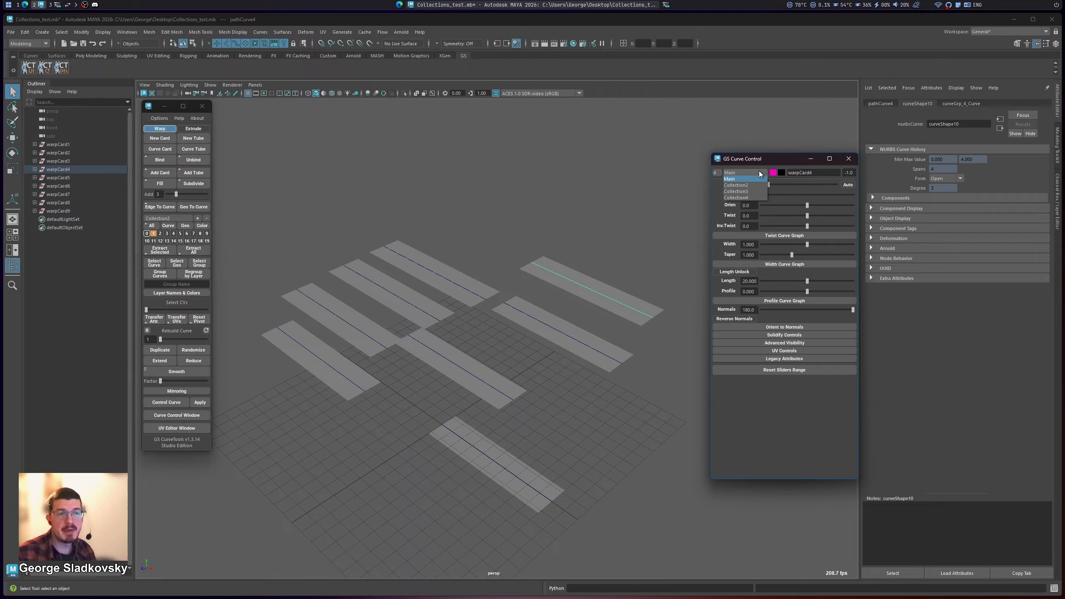
click(738, 185)
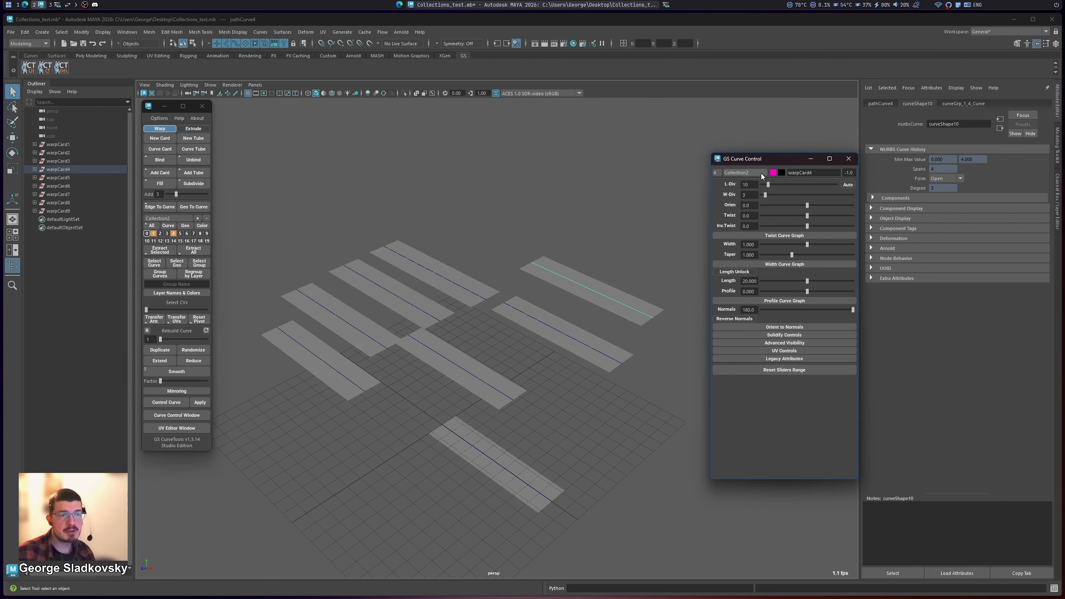
Step: Select individual cards one after another to compare their layer and collection in Curve Control
click(542, 322)
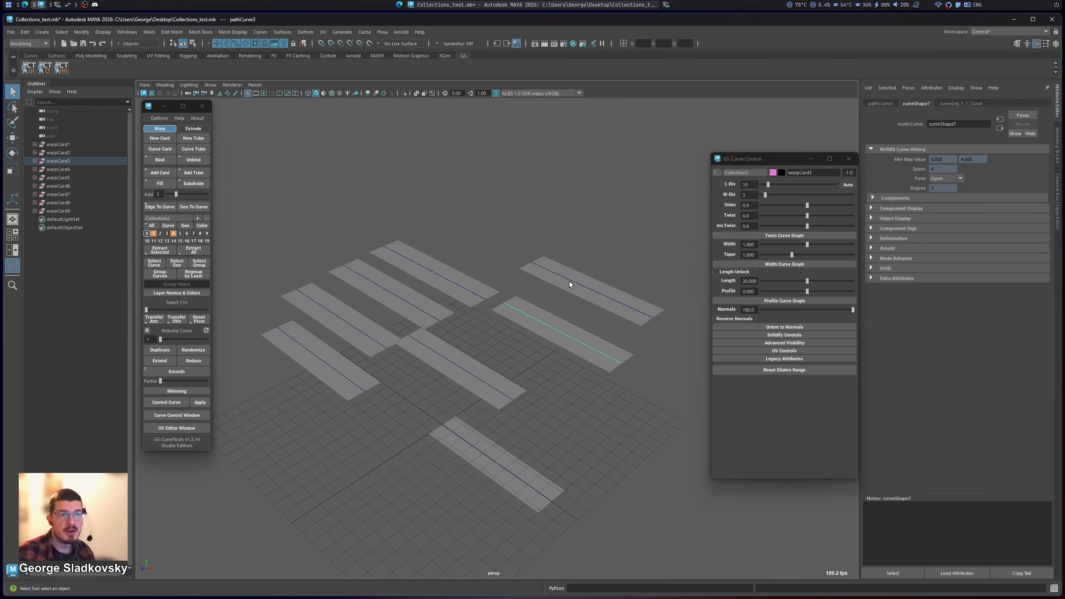
click(582, 283)
click(461, 304)
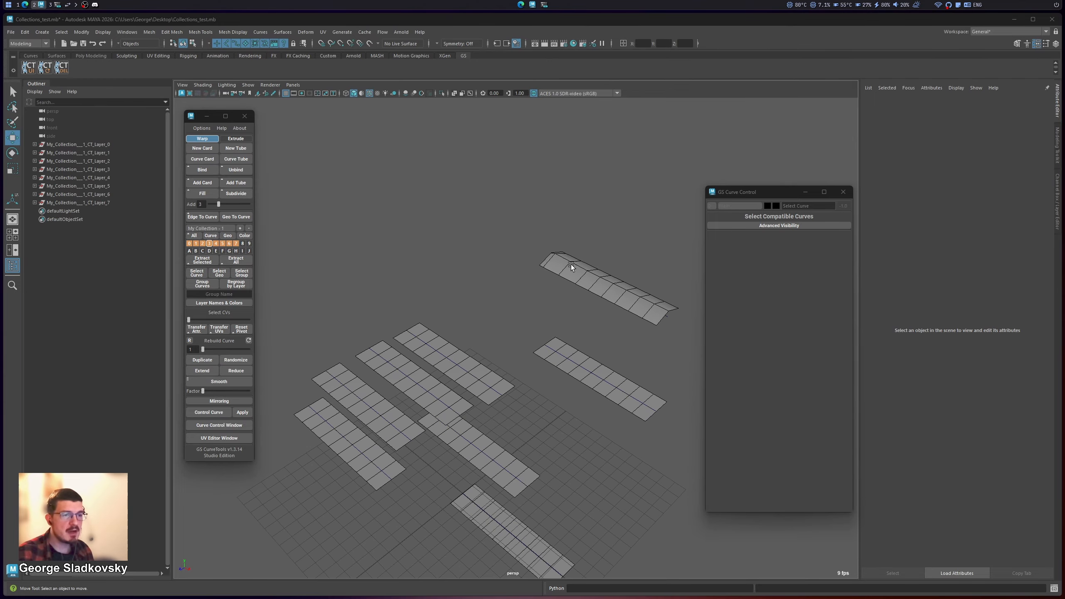
Step: Select all the cards in the My Collection - 1 scene and move the Curve Control window slightly aside
drag(629, 250, 343, 563)
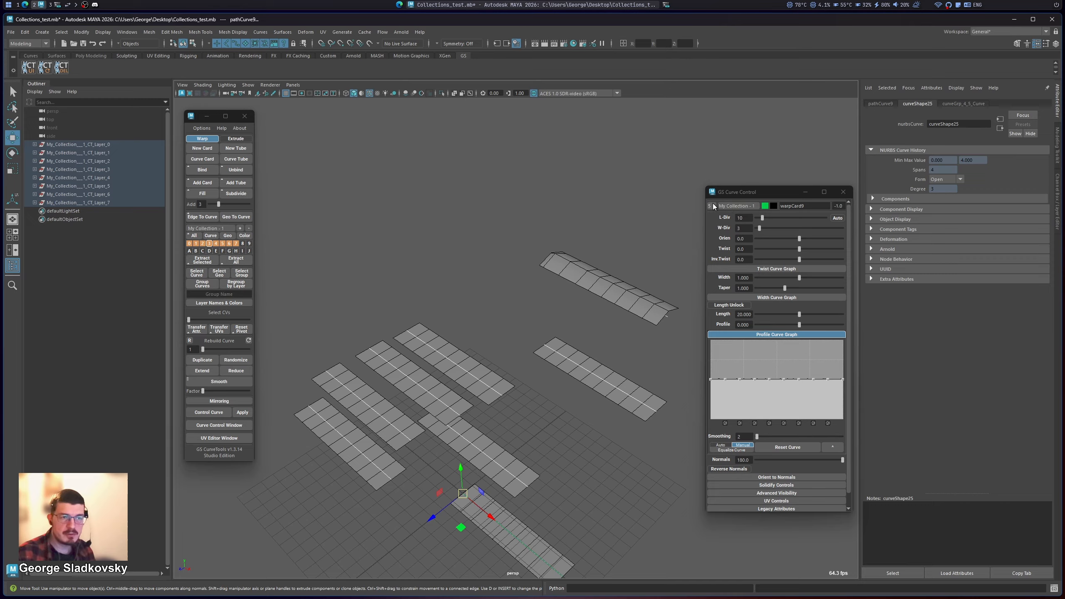
mouse_move(738, 195)
mouse_down()
mouse_move(764, 192)
mouse_move(759, 202)
mouse_up()
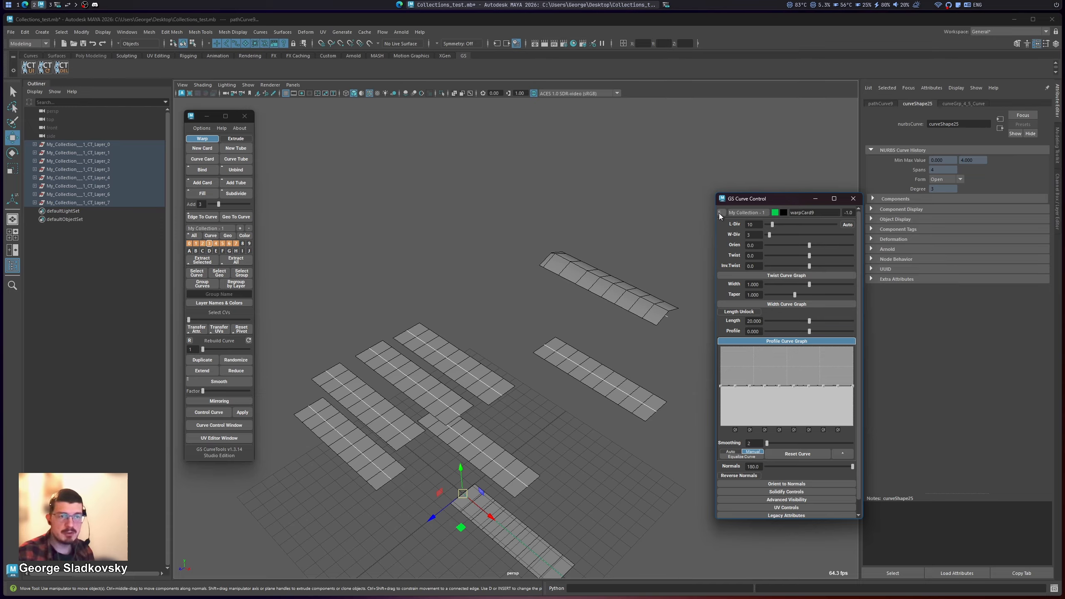
Step: Cycle through the layer collections, including Collection4 and Main, and return to My Collection - 1
scroll(217, 227, down, 3)
scroll(217, 229, up, 3)
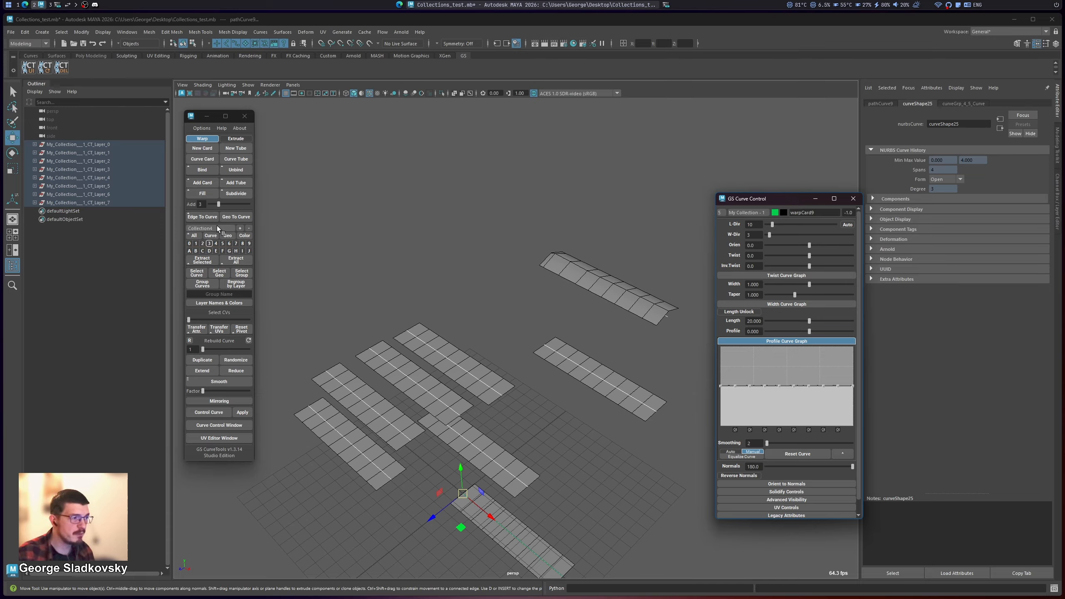
scroll(218, 229, down, 1)
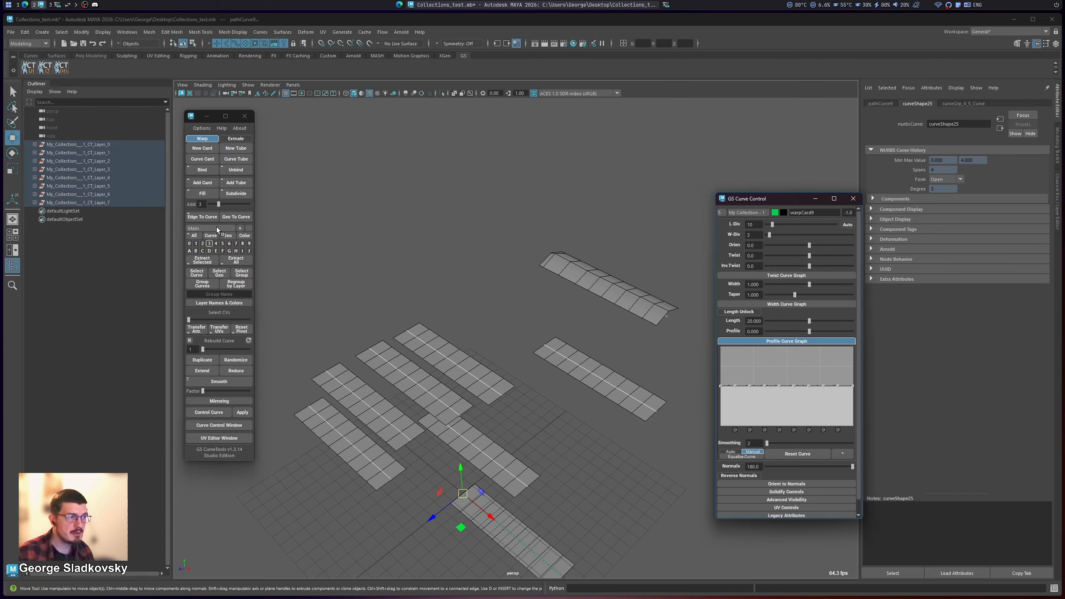
scroll(218, 229, up, 1)
scroll(218, 229, down, 1)
scroll(218, 229, up, 1)
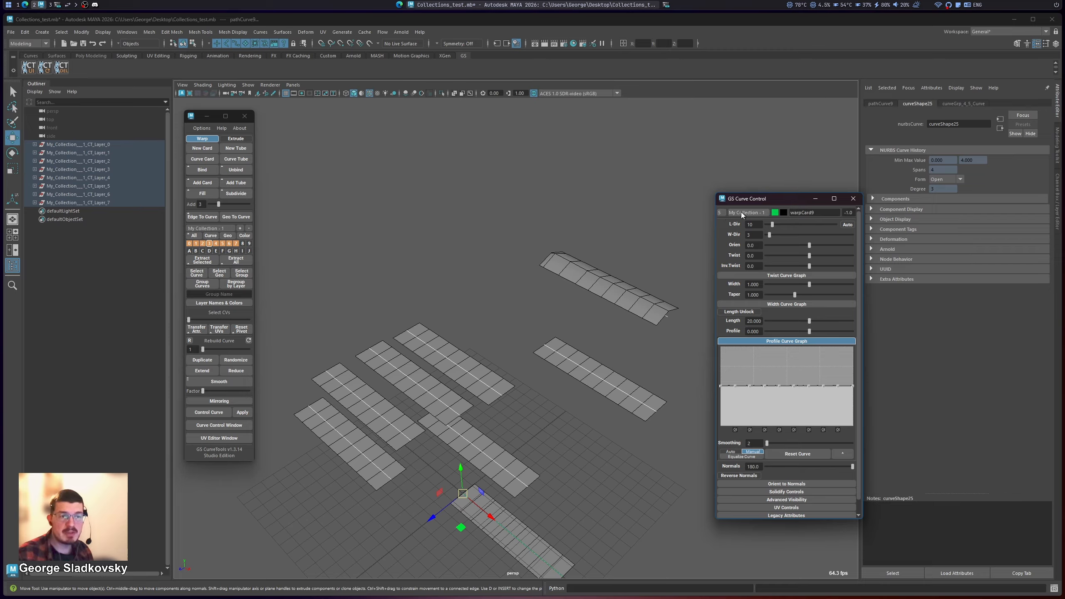
Step: Enable mouse scroll in the collections dropdown in the GS CurveTools settings and scroll through the collections in Curve Control
click(202, 128)
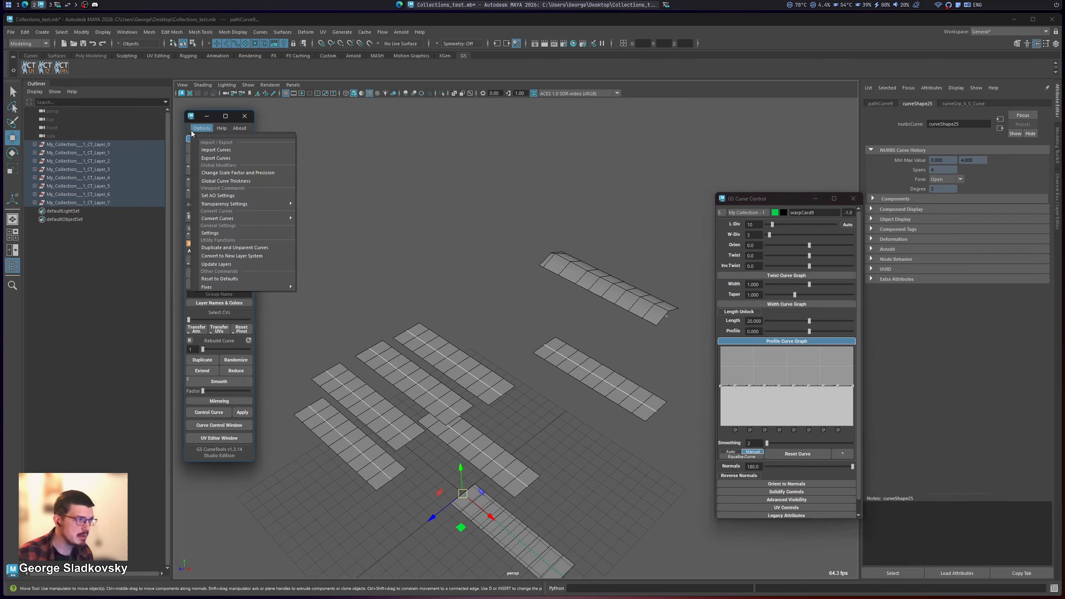
click(257, 231)
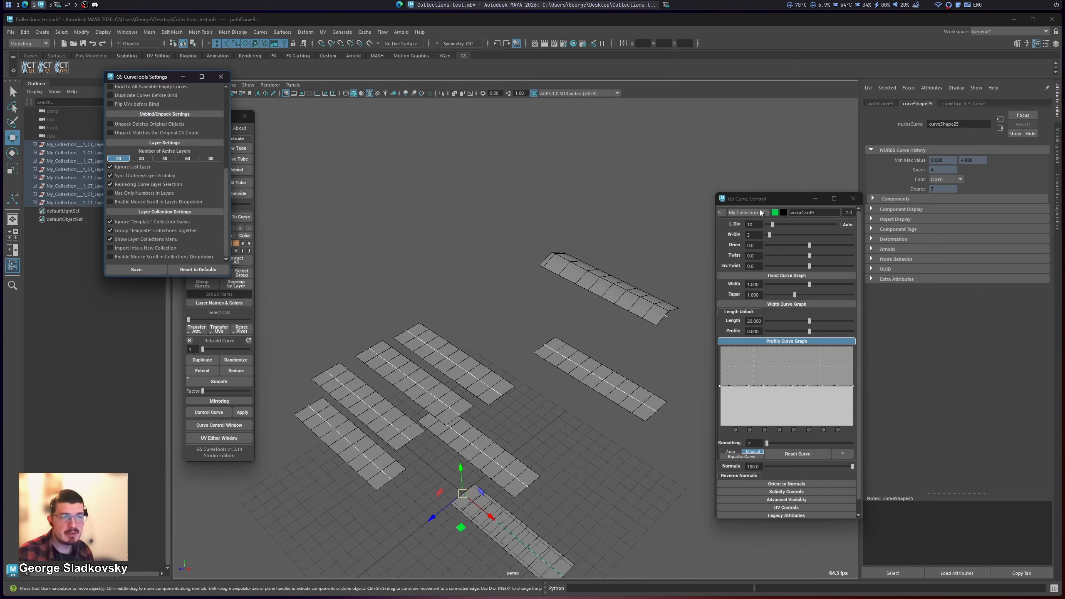
click(136, 256)
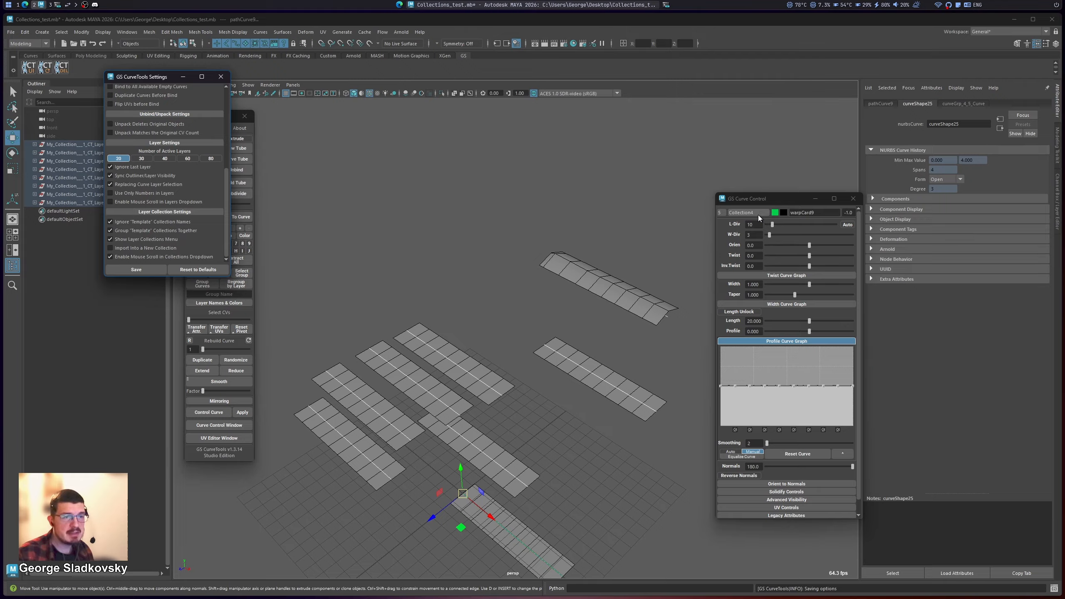
scroll(759, 215, down, 1)
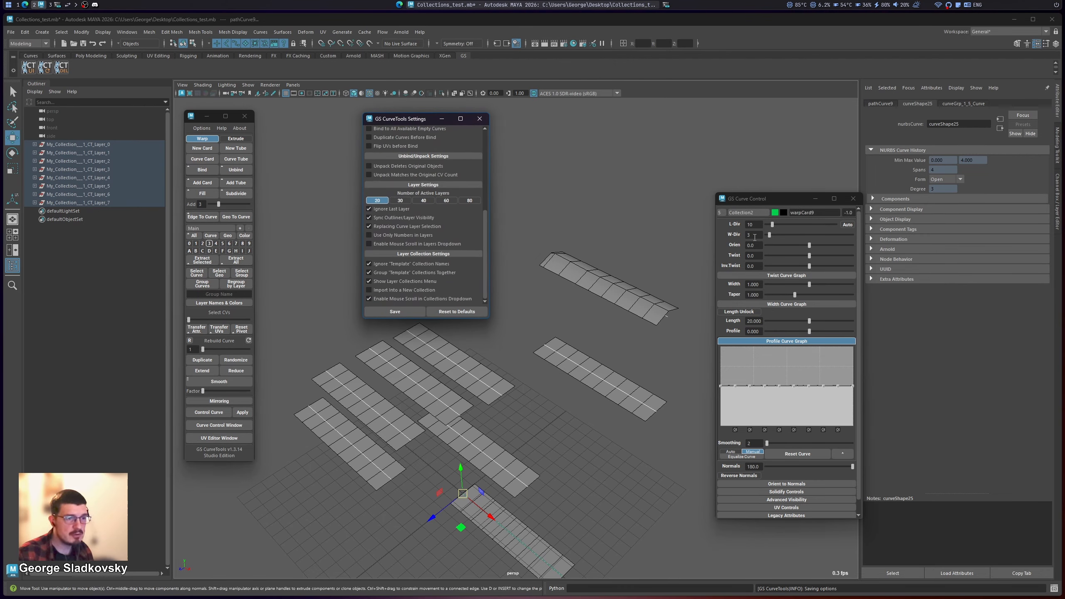
scroll(755, 214, up, 1)
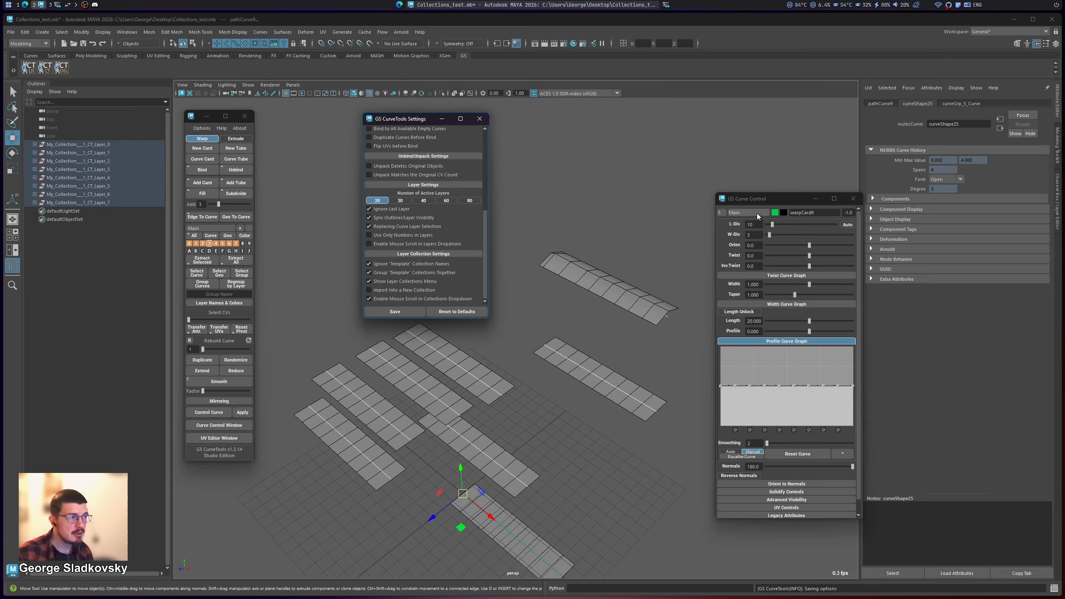
Step: Switch the active collection to Collection2, scroll the Curve Control collection selector, and turn off mouse scroll in the collections dropdown
click(210, 228)
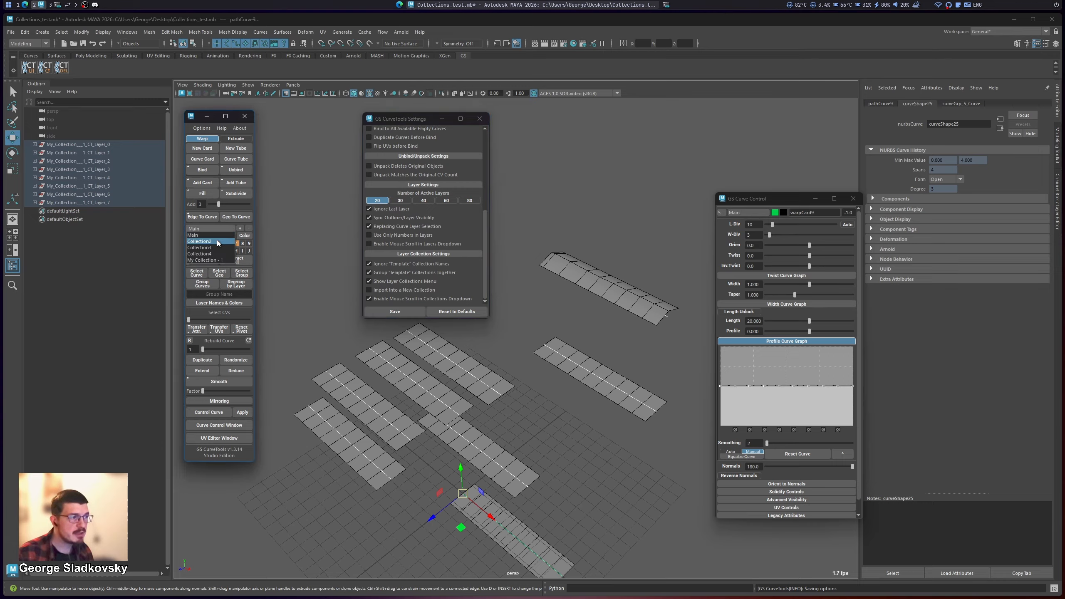
click(217, 241)
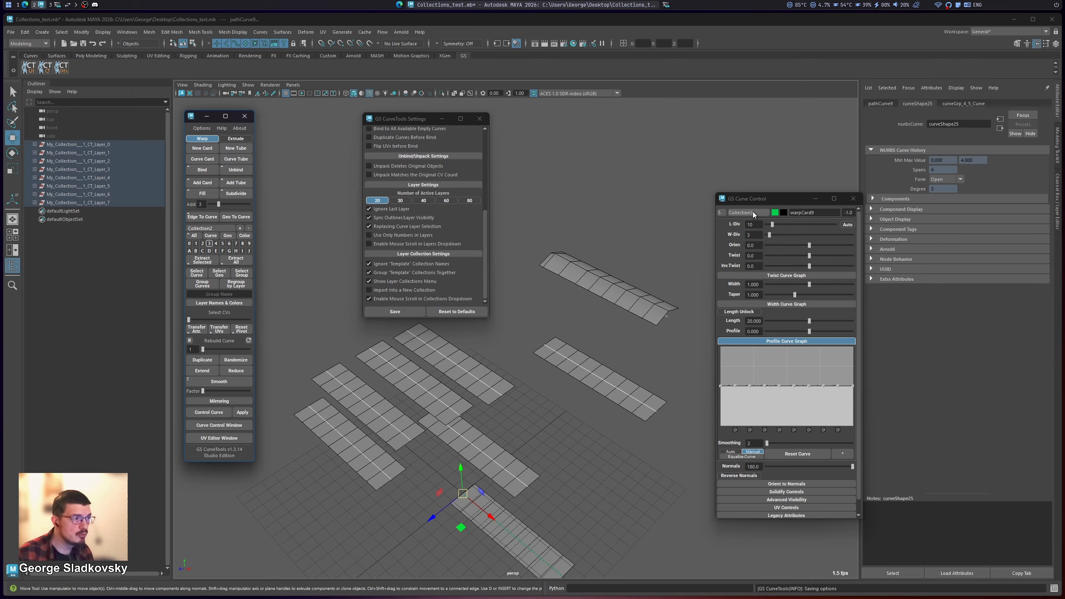
scroll(752, 211, up, 1)
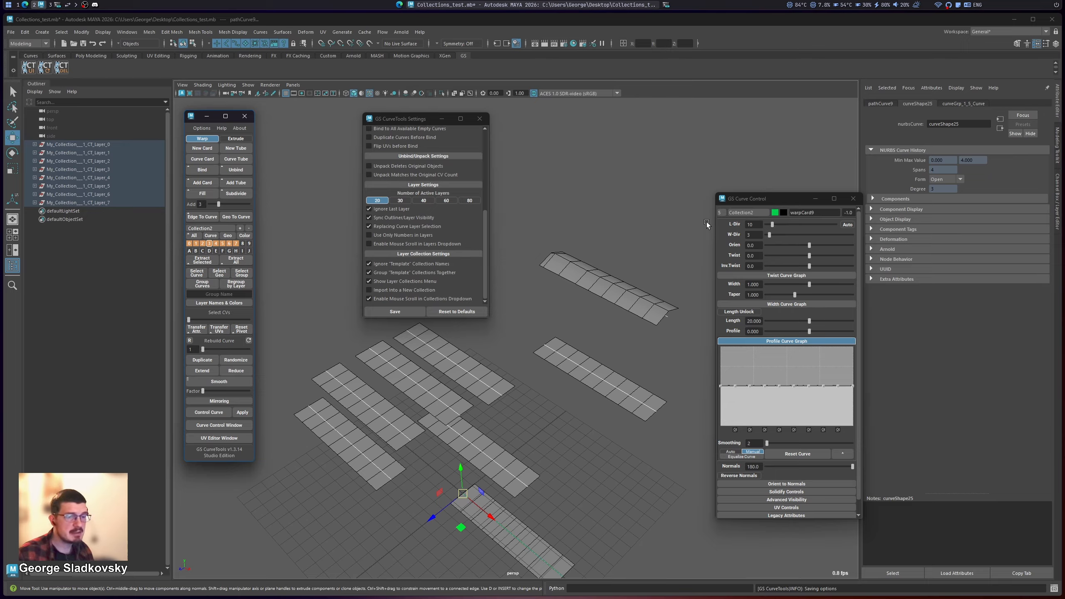
click(395, 300)
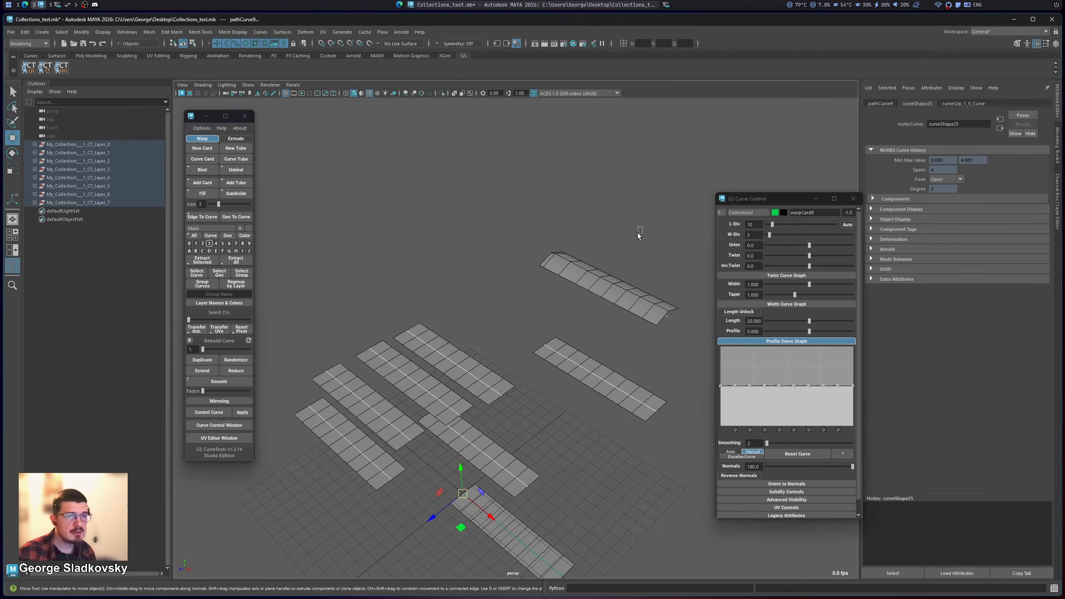
click(747, 212)
click(750, 219)
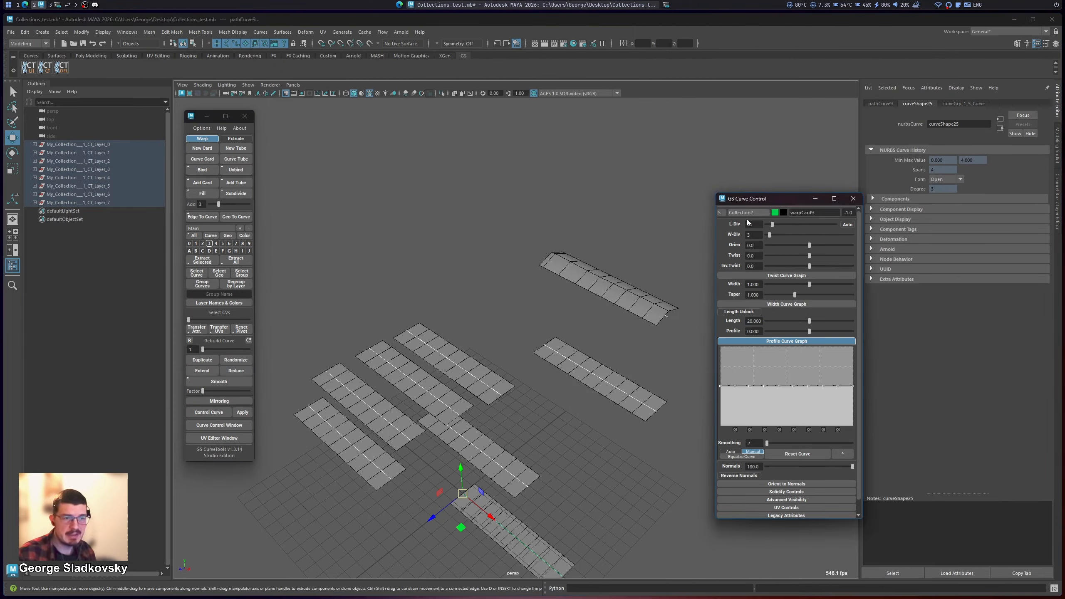
click(750, 214)
click(749, 219)
click(749, 216)
click(749, 225)
click(749, 214)
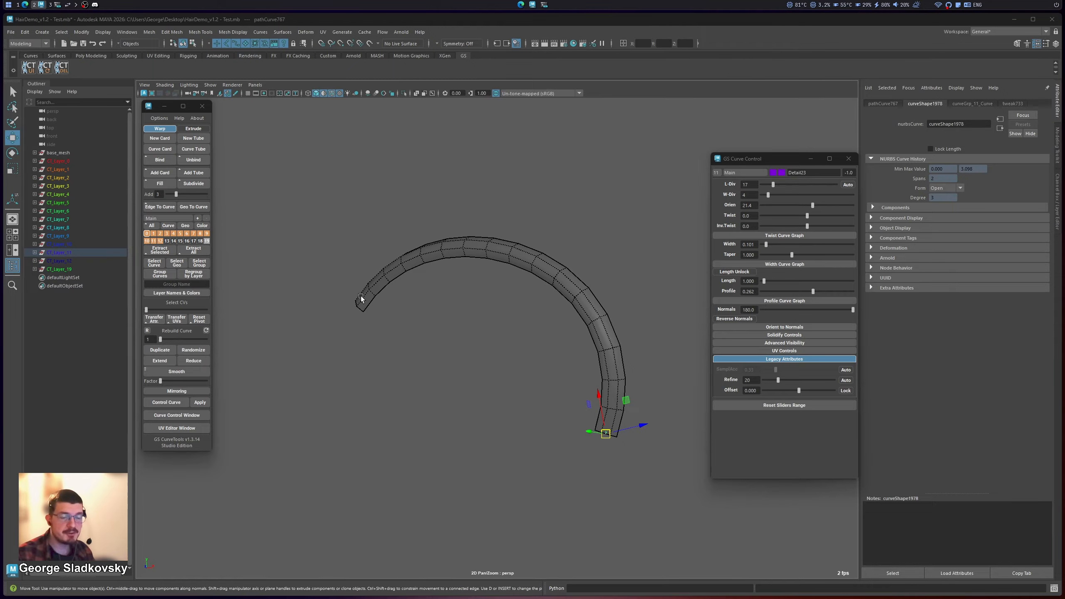
Step: Reselect the curved hair tube in the HairDemo scene, then collapse and reopen its legacy attributes in Curve Control
click(426, 236)
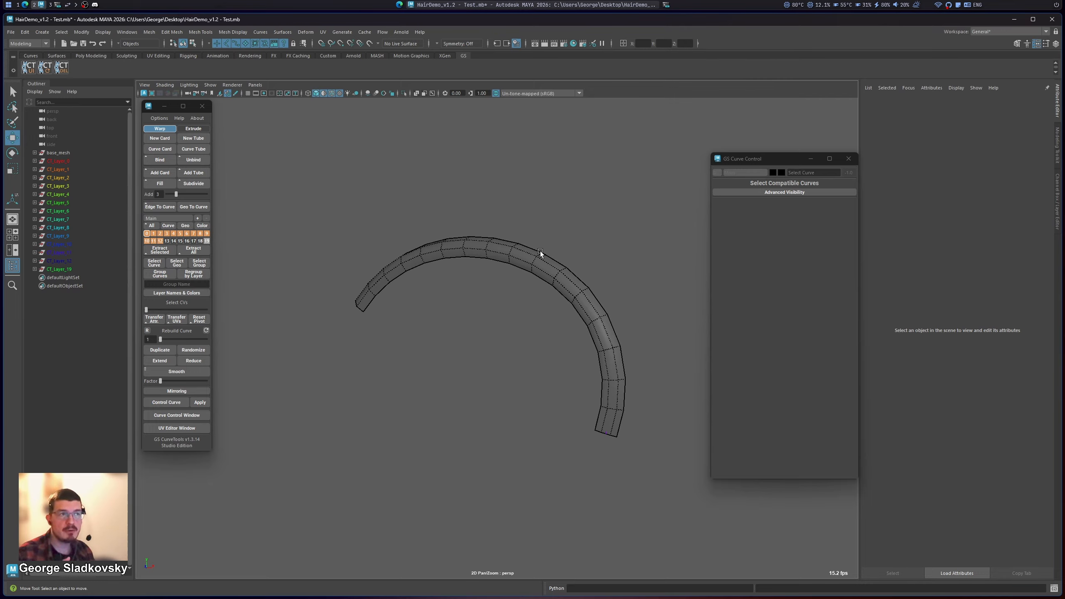
click(539, 251)
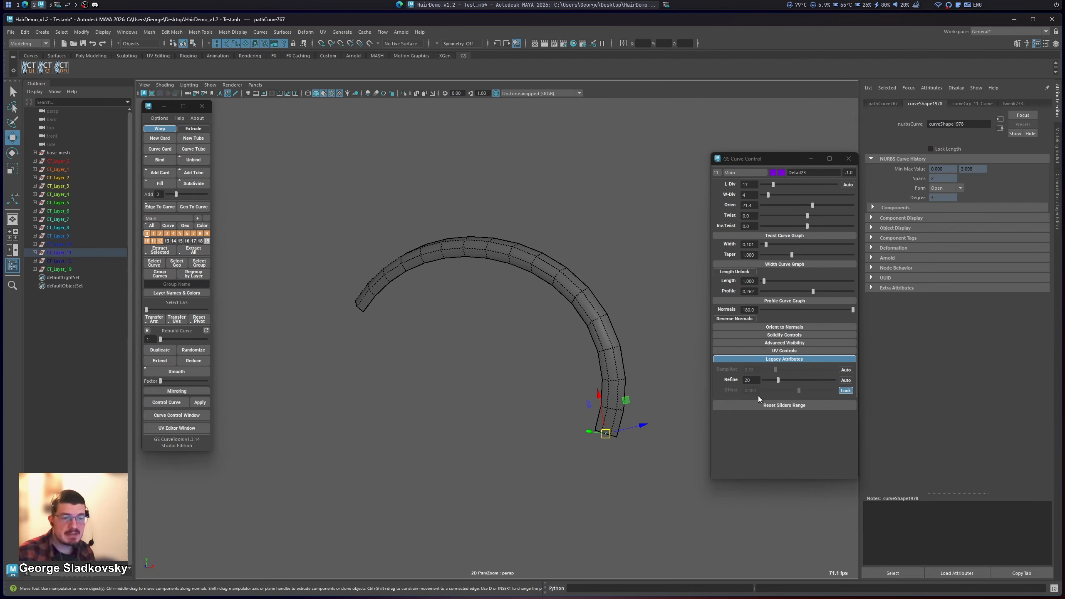
click(775, 360)
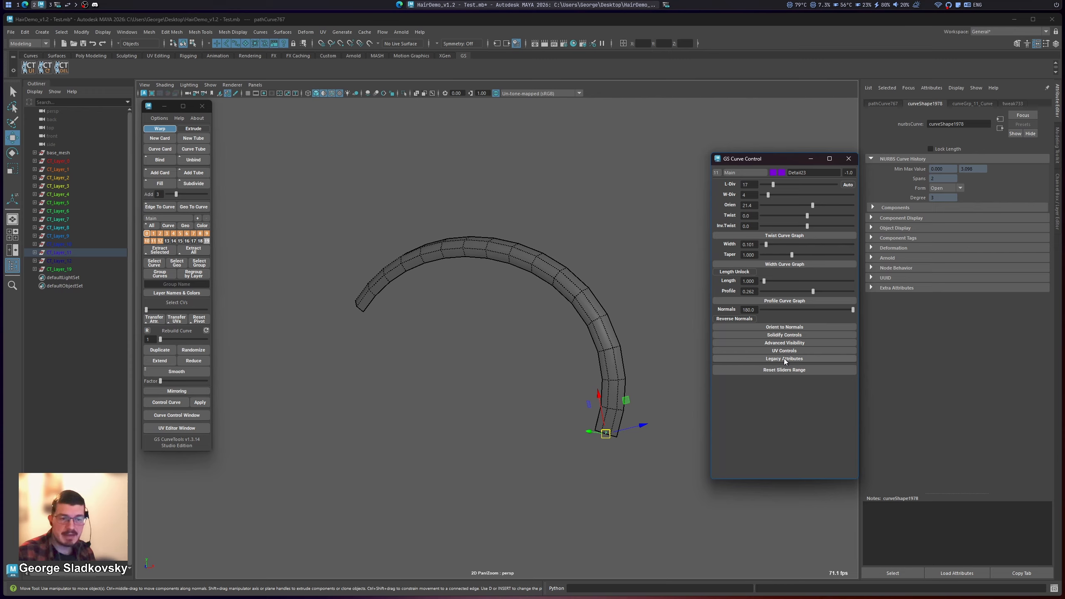
click(783, 359)
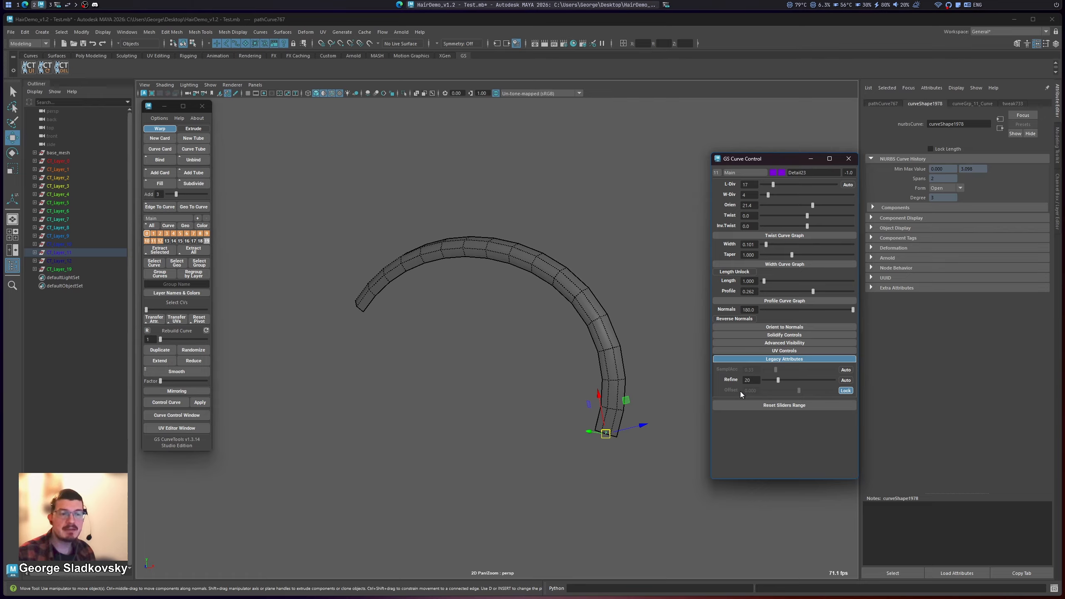
Step: Create a new card and inspect it from several angles alongside its legacy attributes in Curve Control
click(168, 139)
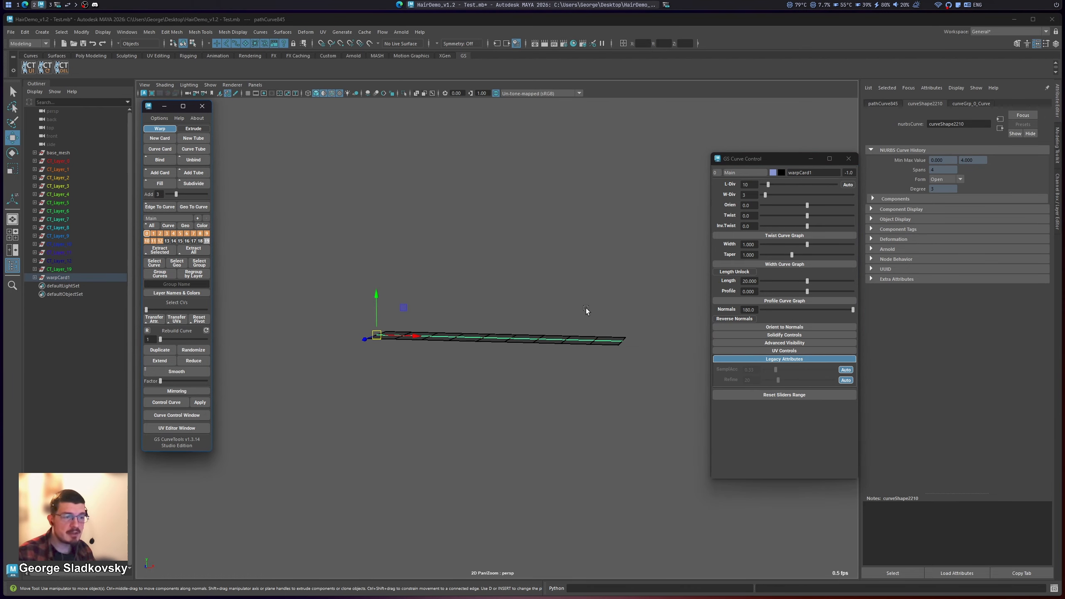
alt+drag(585, 308, 495, 351)
alt+right_drag(496, 351, 515, 326)
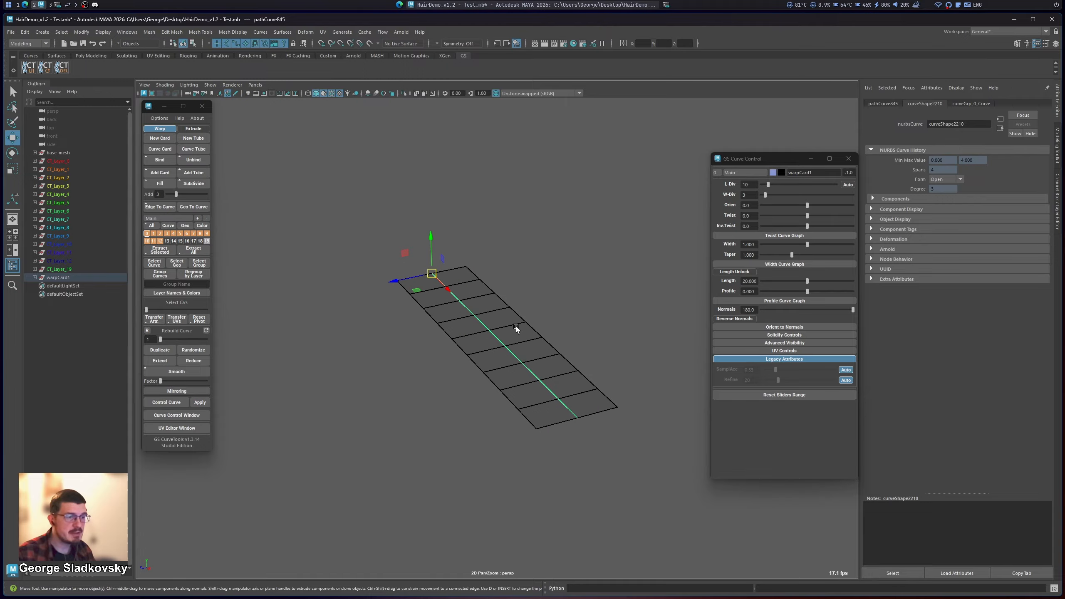
alt+drag(516, 326, 538, 328)
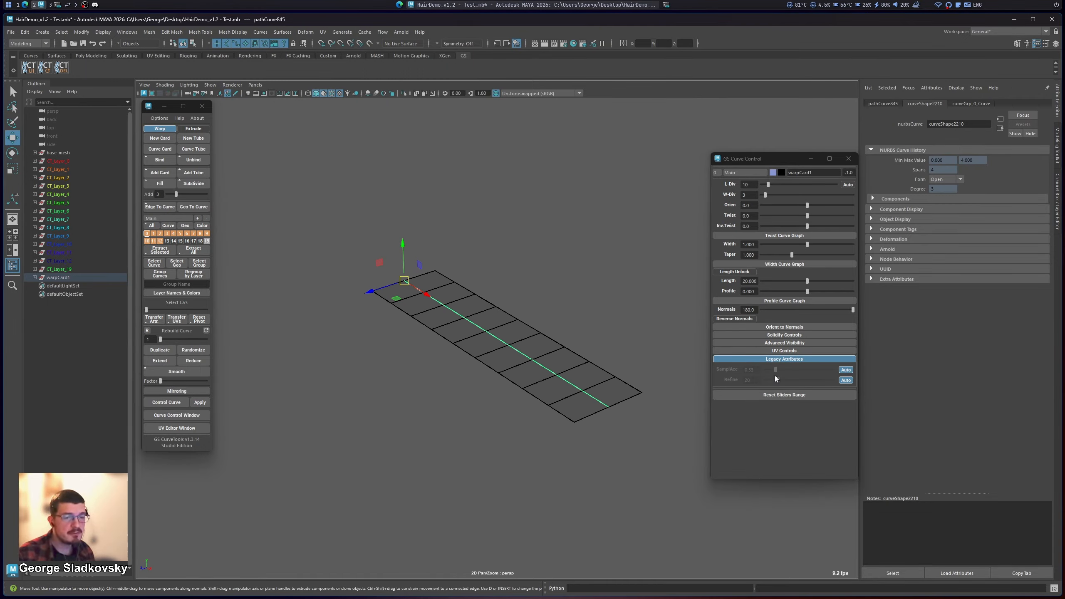
scroll(514, 328, down, 5)
scroll(544, 311, up, 10)
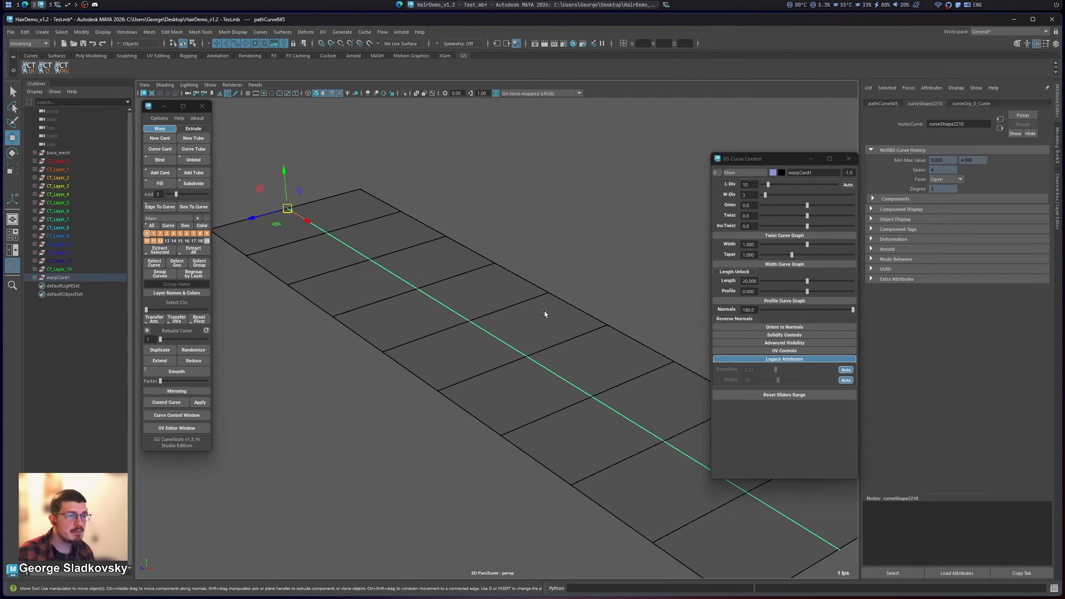
scroll(556, 299, down, 5)
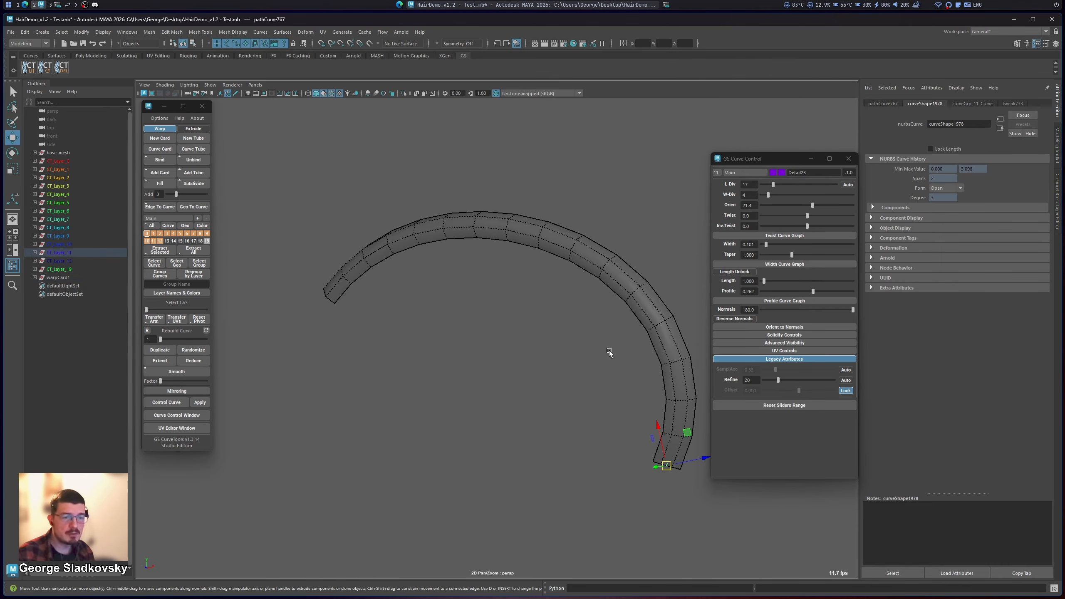
Step: Unlock the legacy offset of the curved tube, try shifting it strongly, and set the offset to 0
alt+middle_drag(499, 286, 492, 295)
click(847, 391)
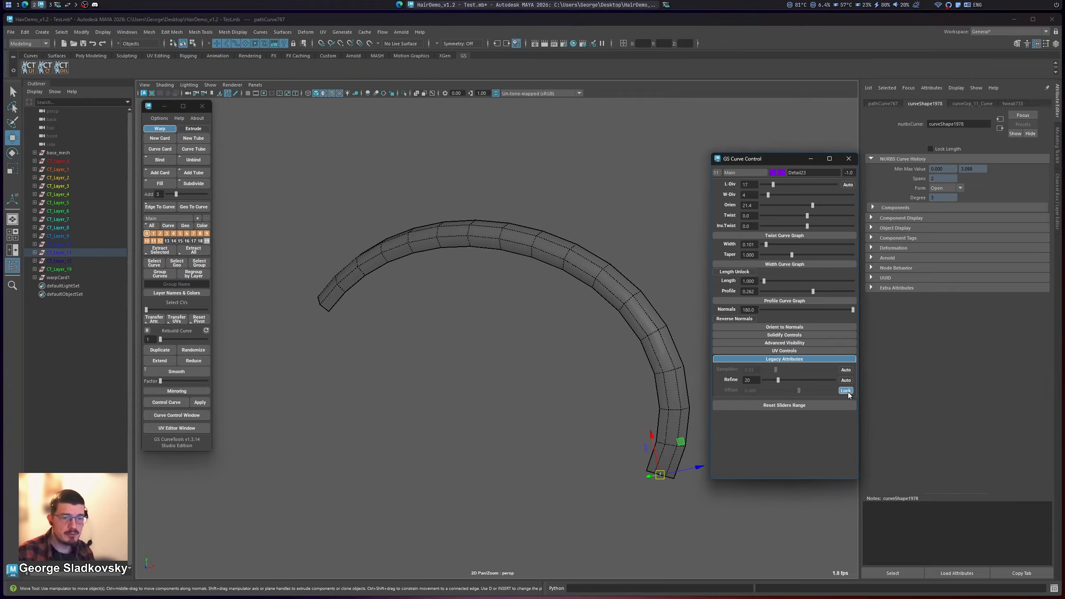
drag(810, 390, 702, 385)
click(758, 390)
text(0)
key(Return)
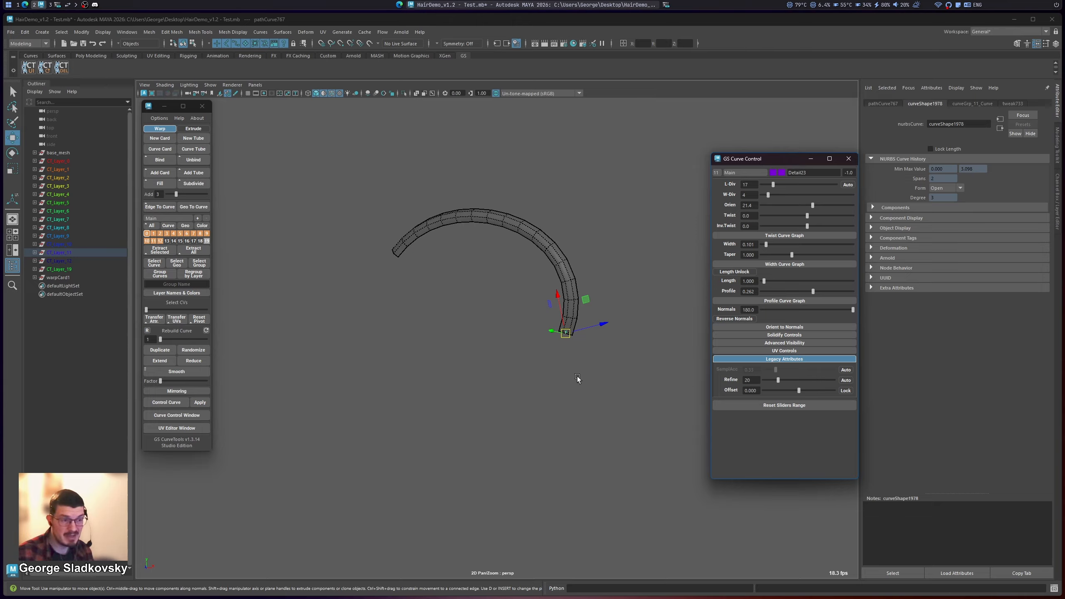
Step: Offset the tube along its curve by 0.090, check both ends, and return the offset to 0
drag(799, 390, 801, 390)
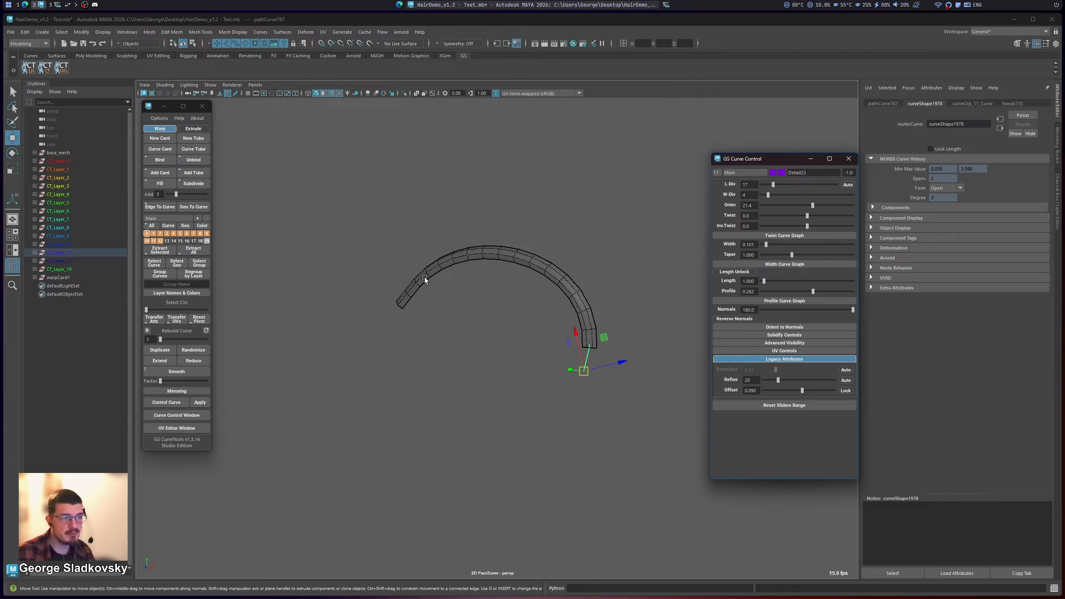
alt+drag(372, 218, 607, 301)
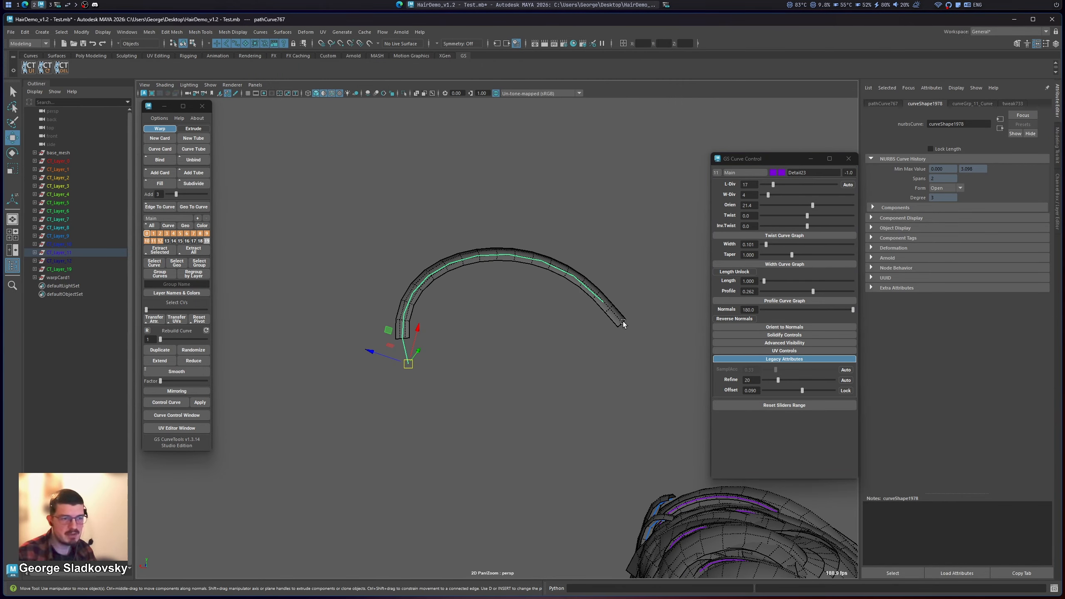
click(756, 389)
text(0)
key(Return)
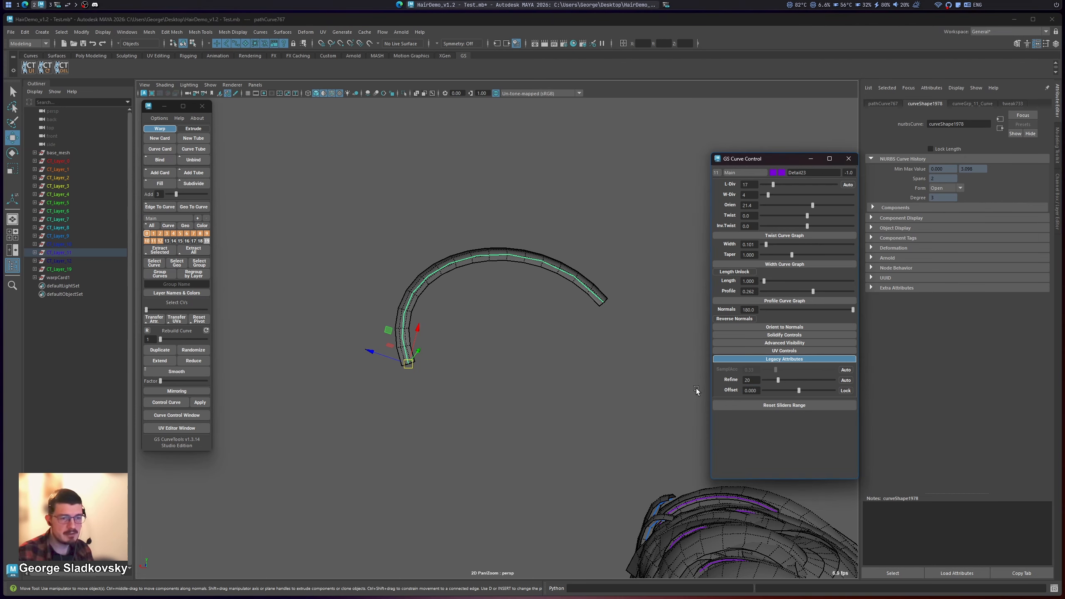
alt+drag(546, 350, 412, 290)
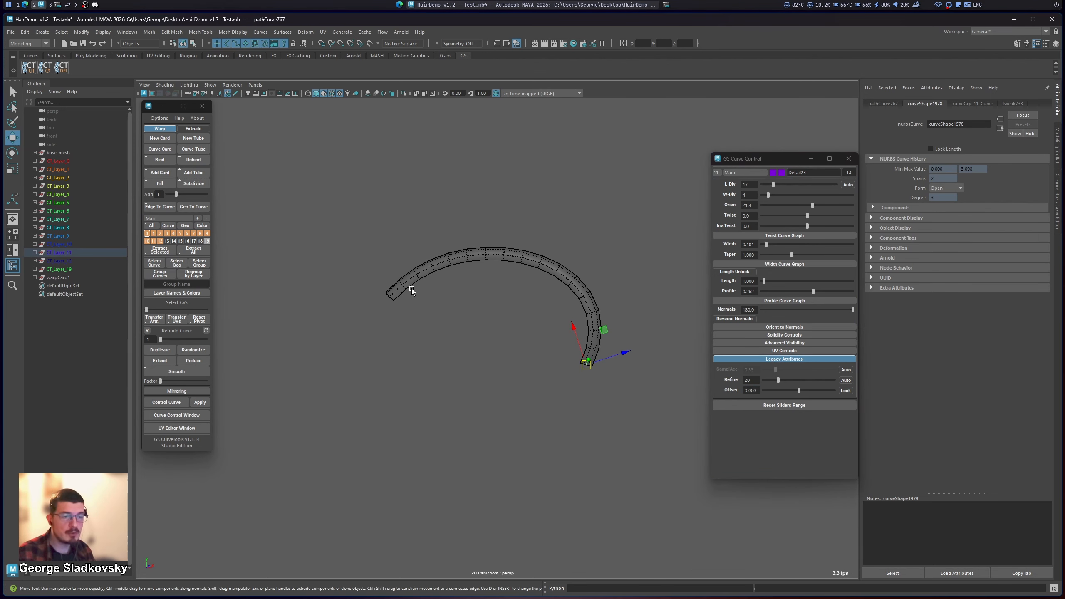
Step: Normalize the selected tube in the Scale Factor and Precision window and test a small offset on it
click(159, 118)
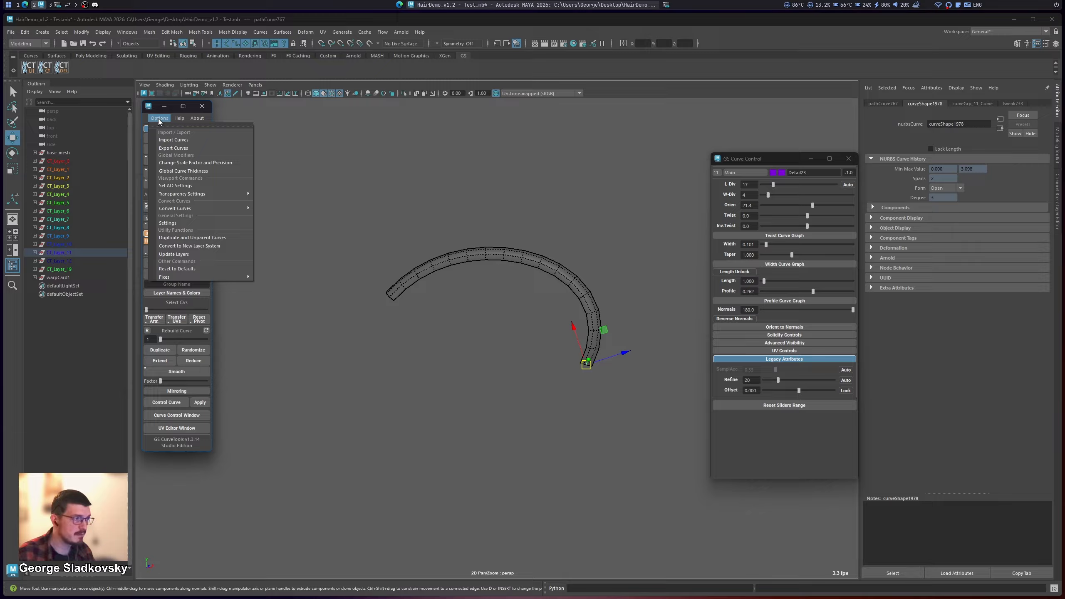
click(195, 162)
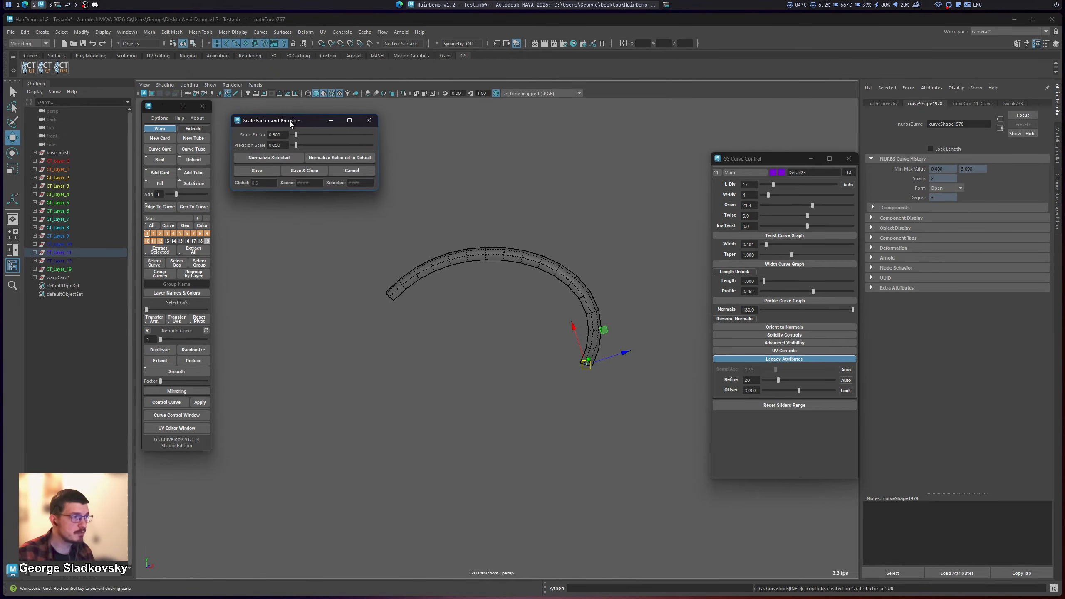
click(277, 158)
alt+middle_drag(628, 290, 630, 341)
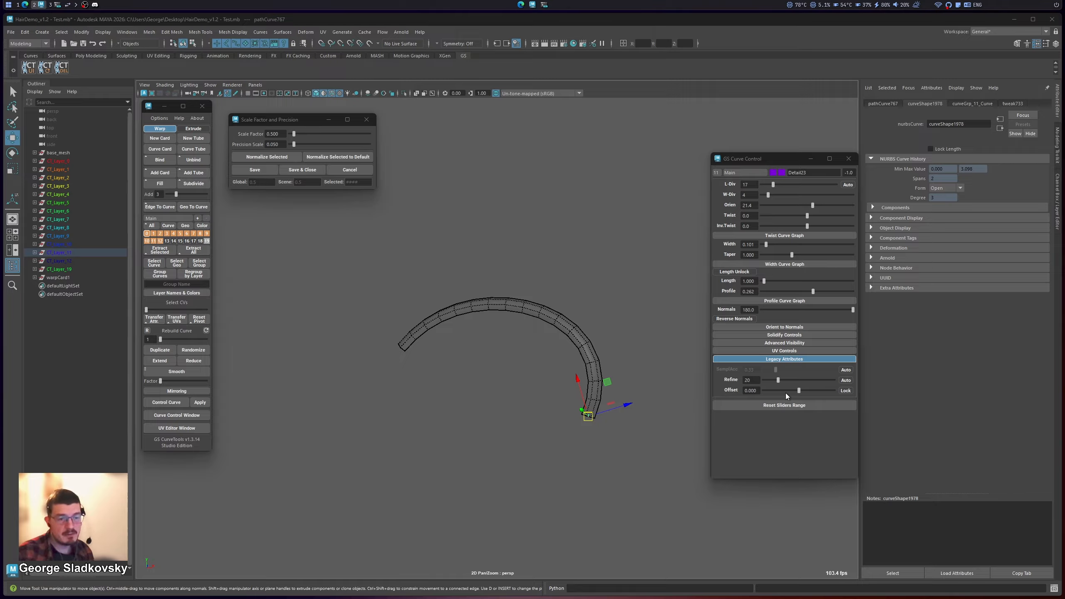
drag(796, 390, 798, 389)
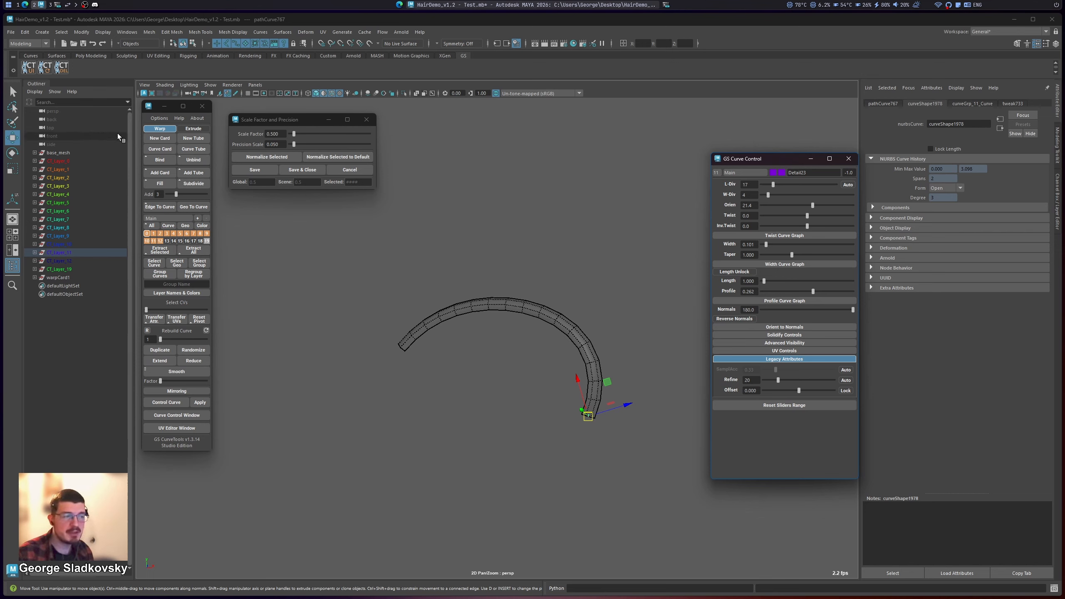
Step: Detach the Fixes commands of GS CurveTools as a floating list
click(159, 118)
mouse_move(189, 276)
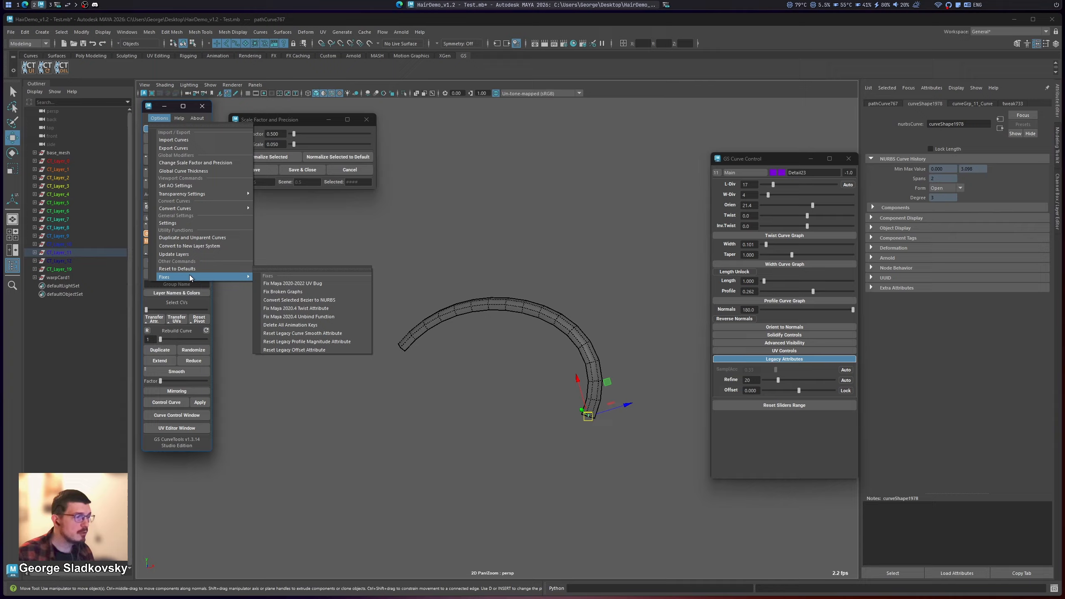
click(292, 267)
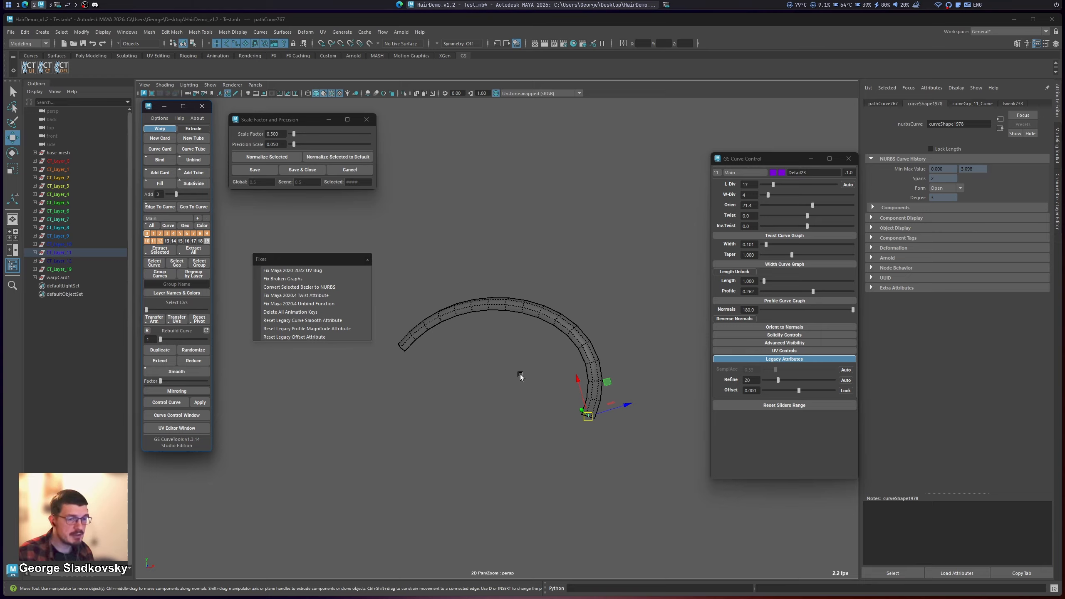
Step: Set the tube's offset to about 0.102 and apply the Reset Legacy Offset Attribute fix
drag(800, 390, 802, 391)
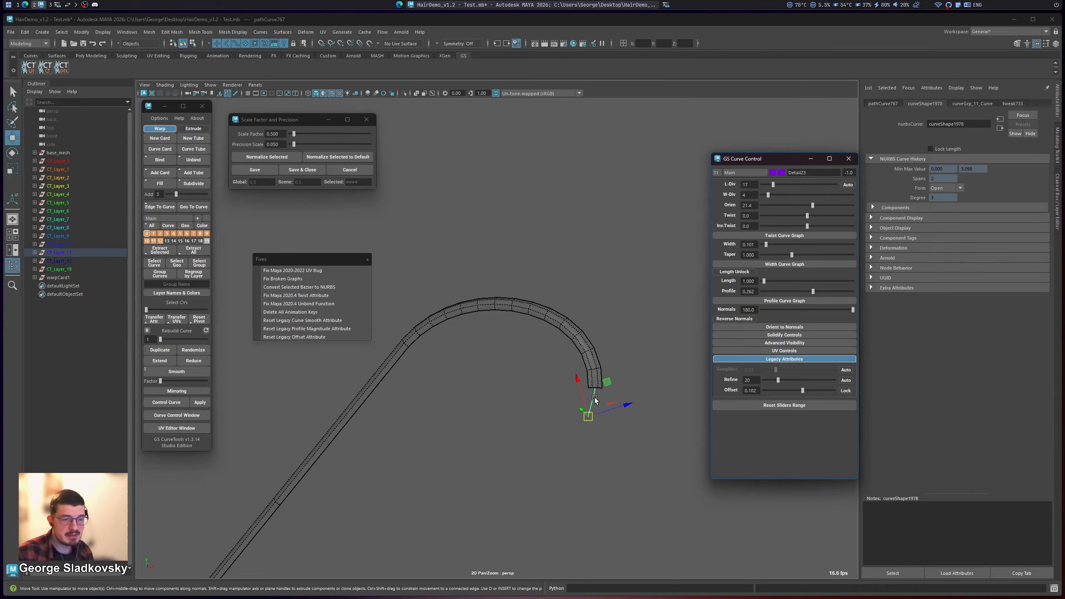
scroll(557, 411, down, 3)
alt+drag(533, 417, 471, 397)
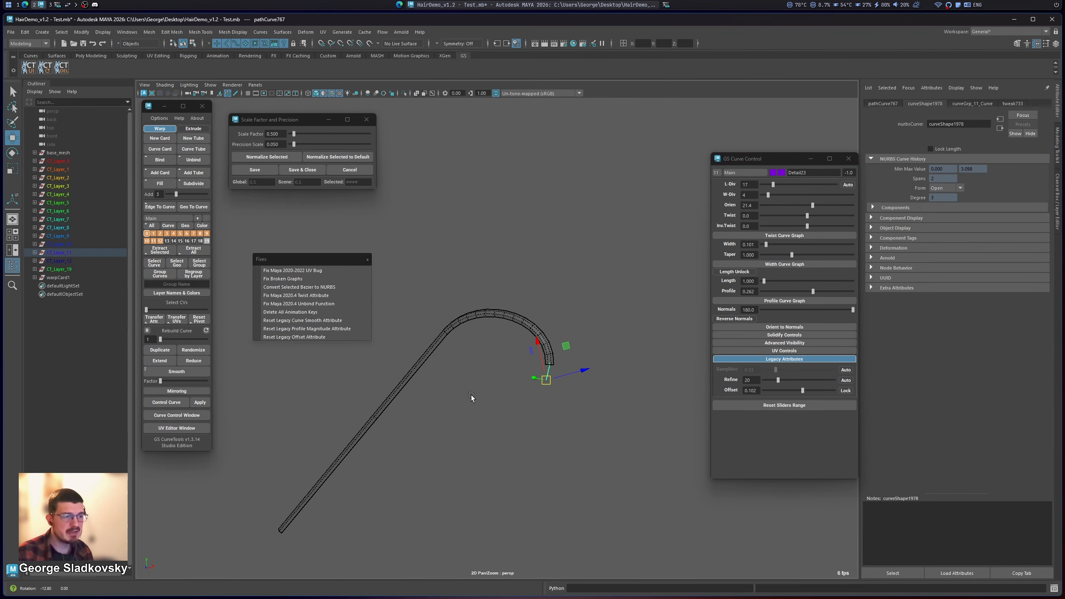
click(317, 338)
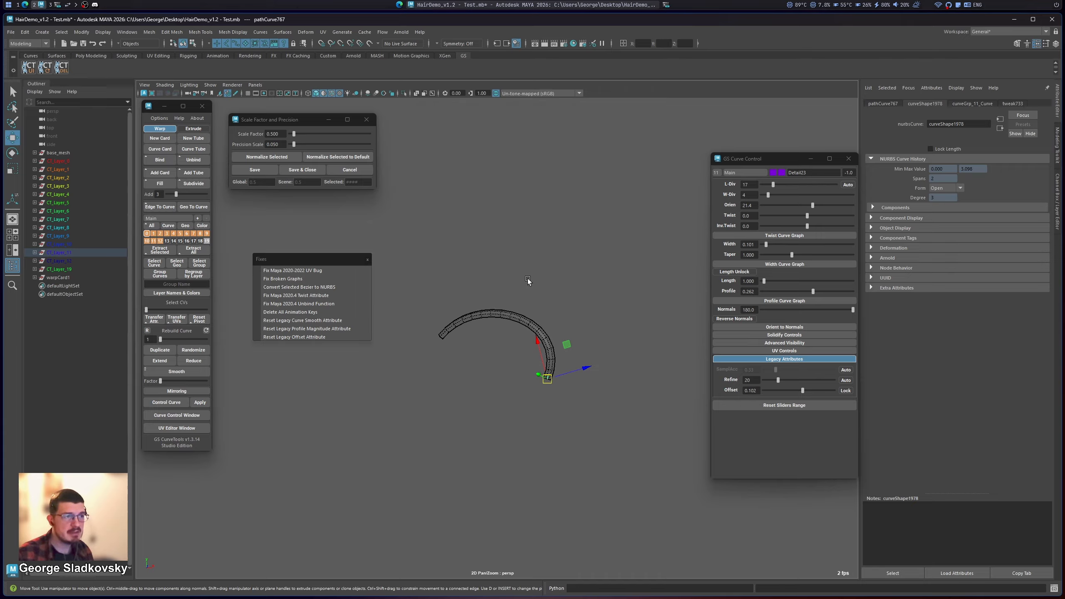
Step: Inspect the offset tube up close and undo its last offset change
scroll(506, 450, down, 3)
alt+middle_drag(506, 450, 534, 358)
alt+drag(506, 380, 342, 328)
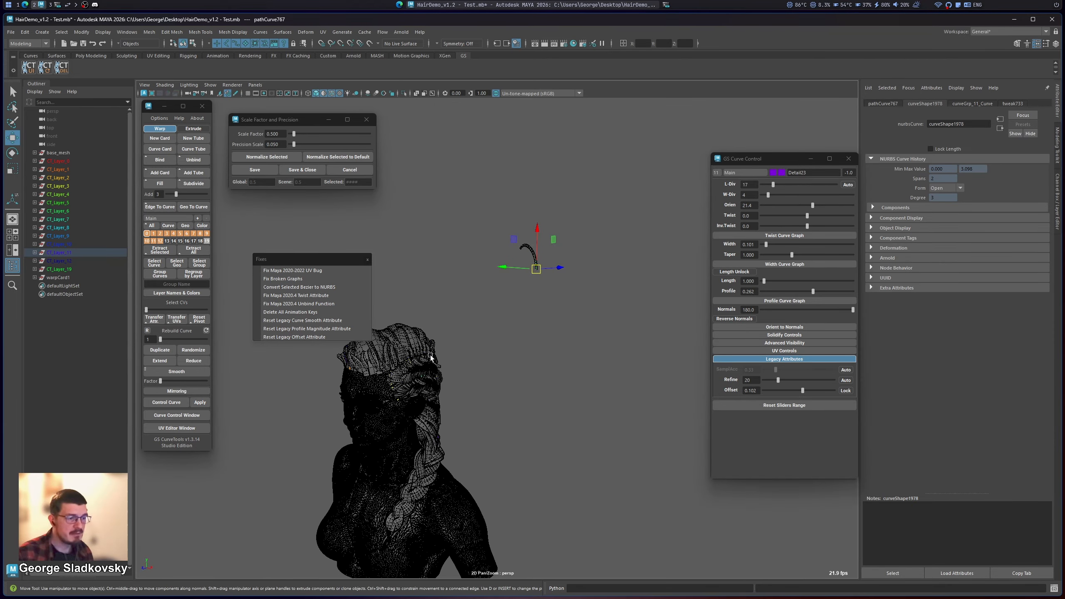
key(f)
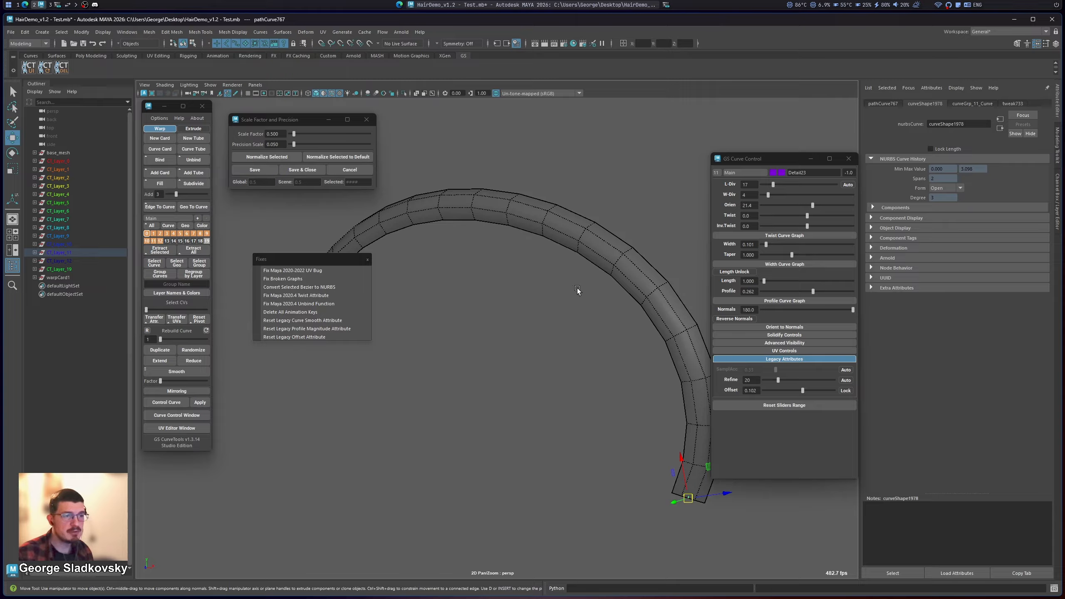
alt+drag(563, 312, 628, 399)
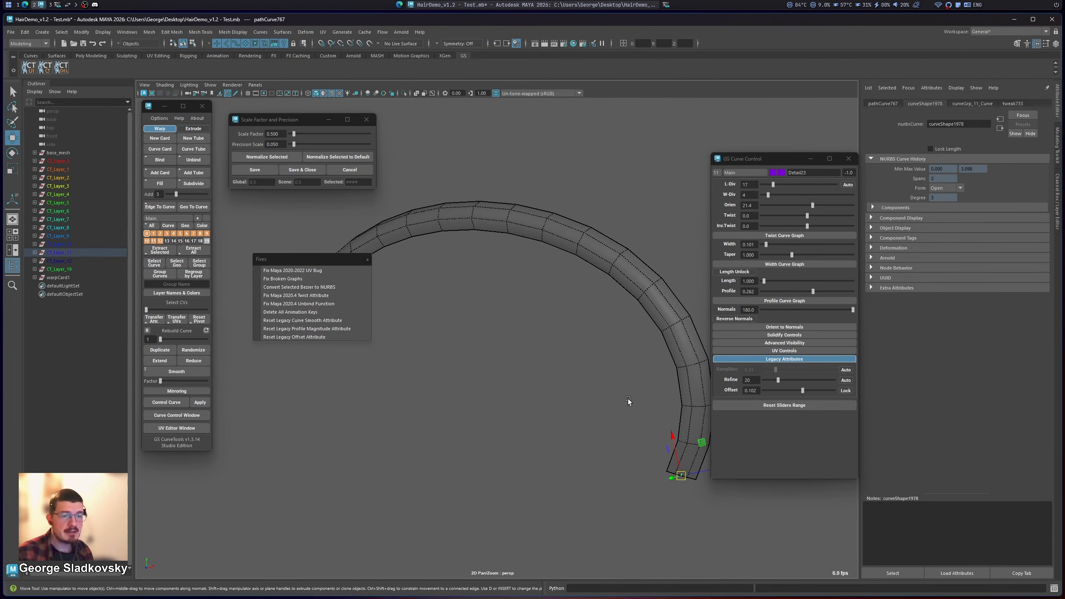
key(ctrl+z)
alt+middle_drag(650, 299, 675, 359)
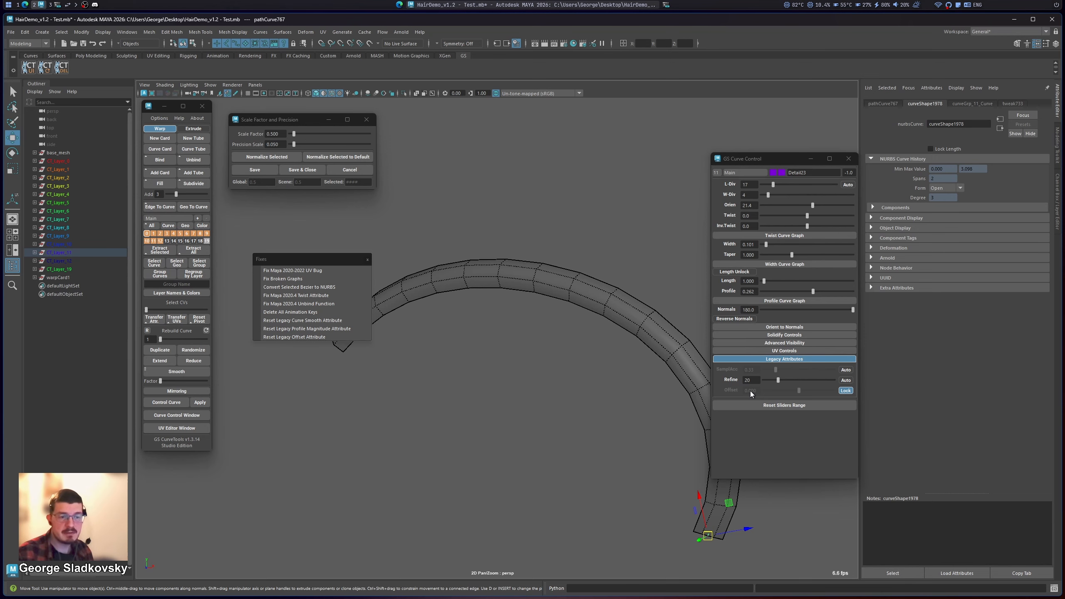
scroll(510, 364, down, 3)
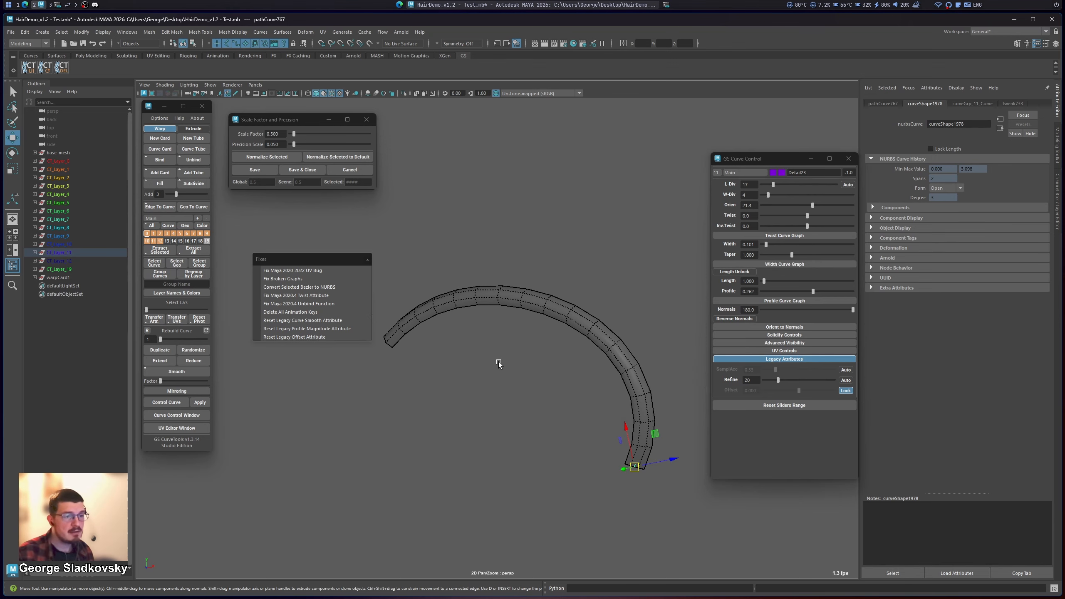
click(766, 358)
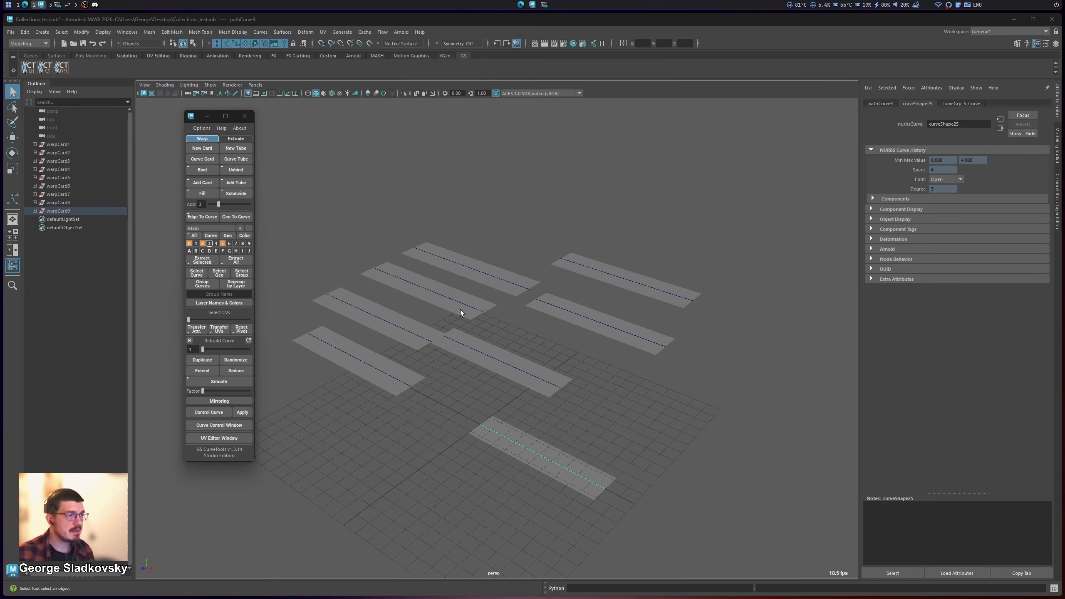
Step: Create a new collection named My Collection - 1
click(240, 229)
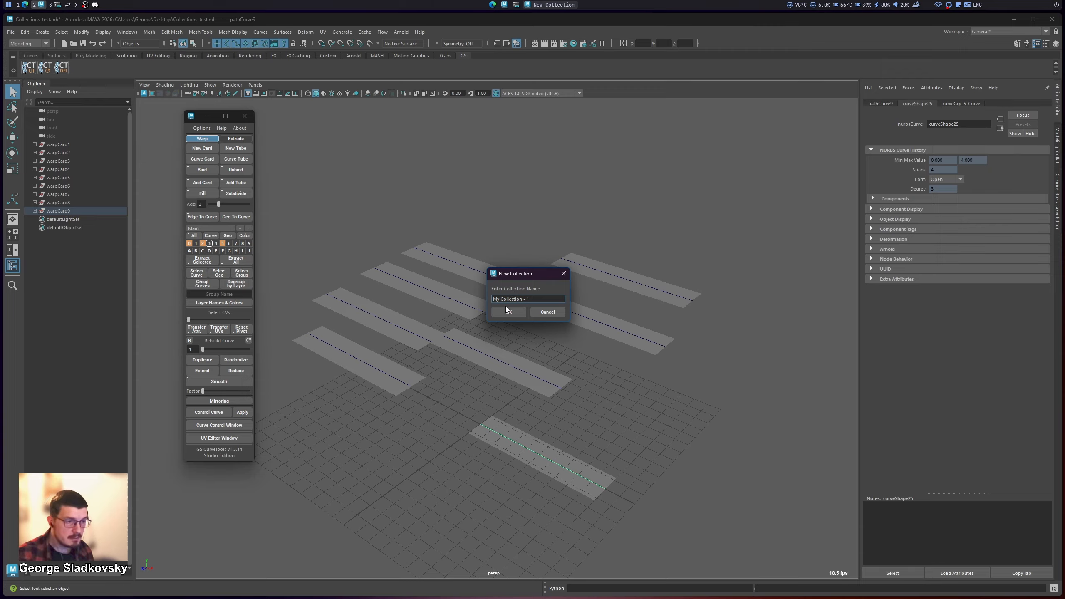
click(522, 299)
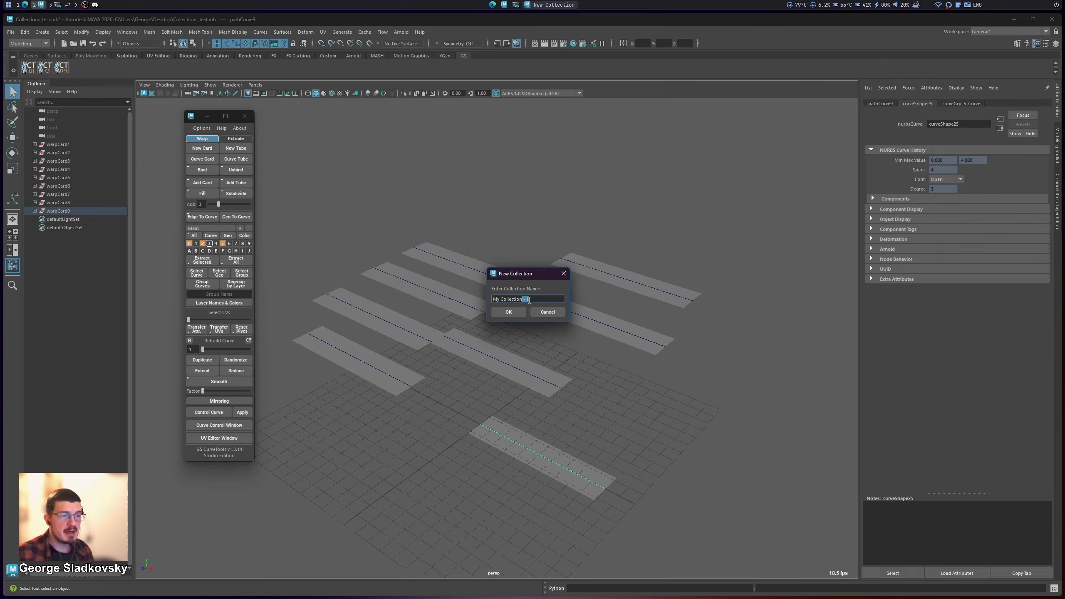
click(518, 313)
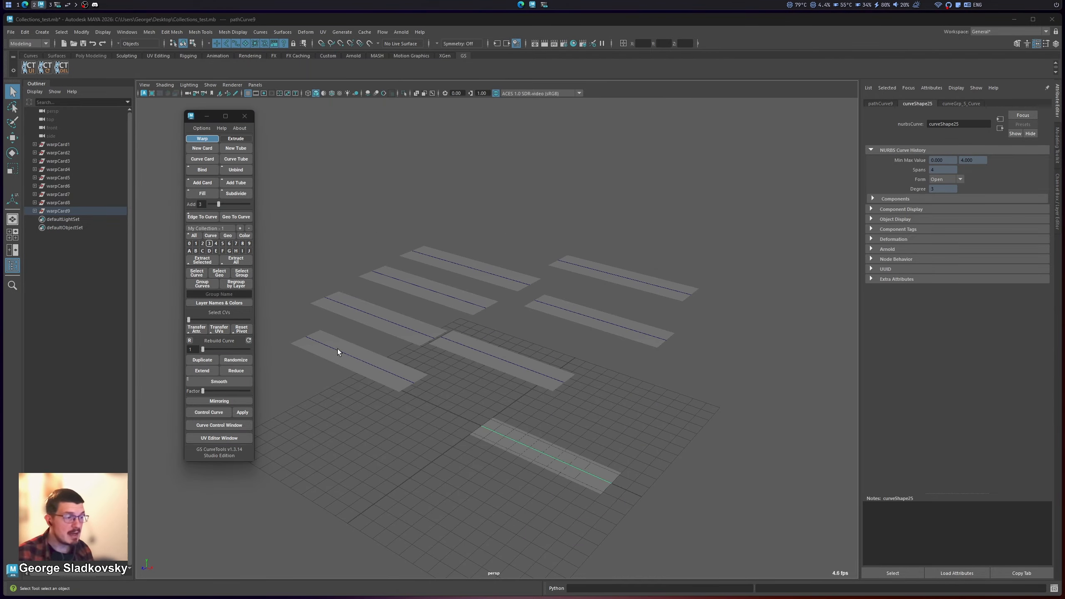
Step: Select all the card curves in the scene and assign them to the My Collection - 1 collection
drag(320, 215, 782, 527)
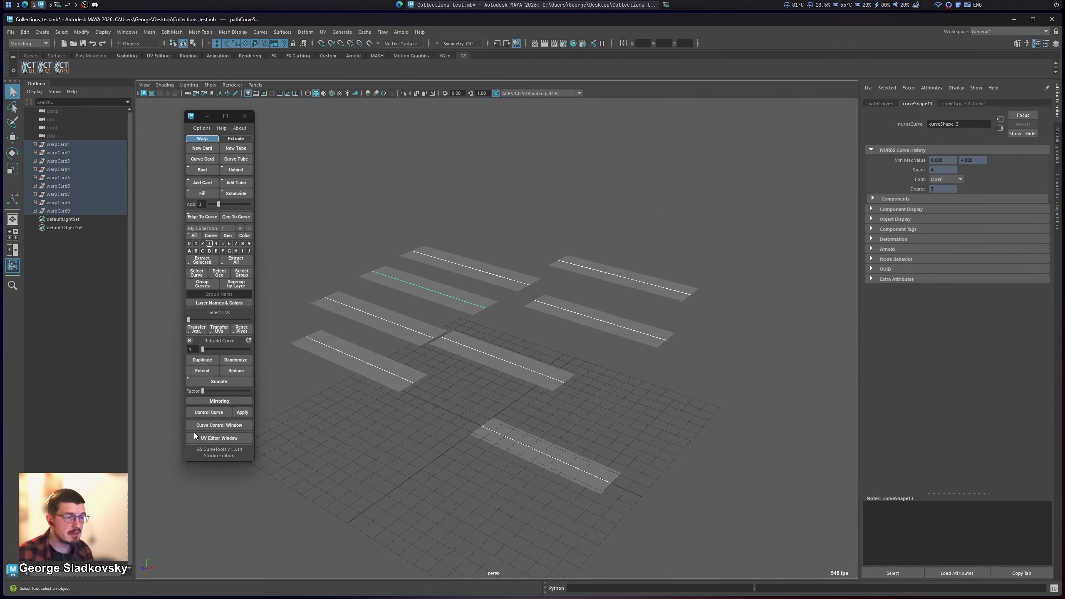
click(215, 424)
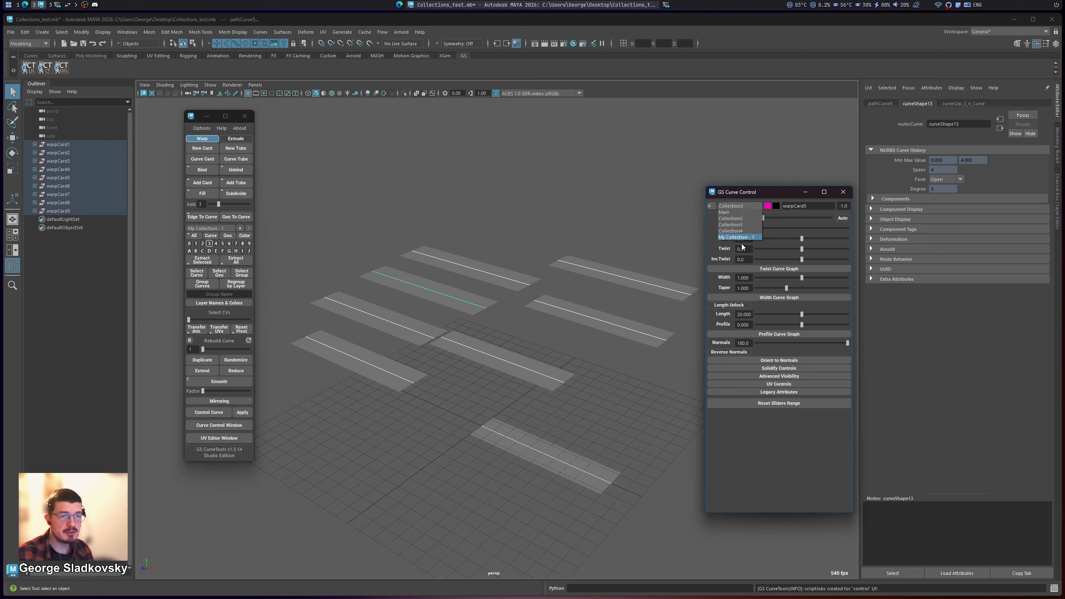
click(546, 245)
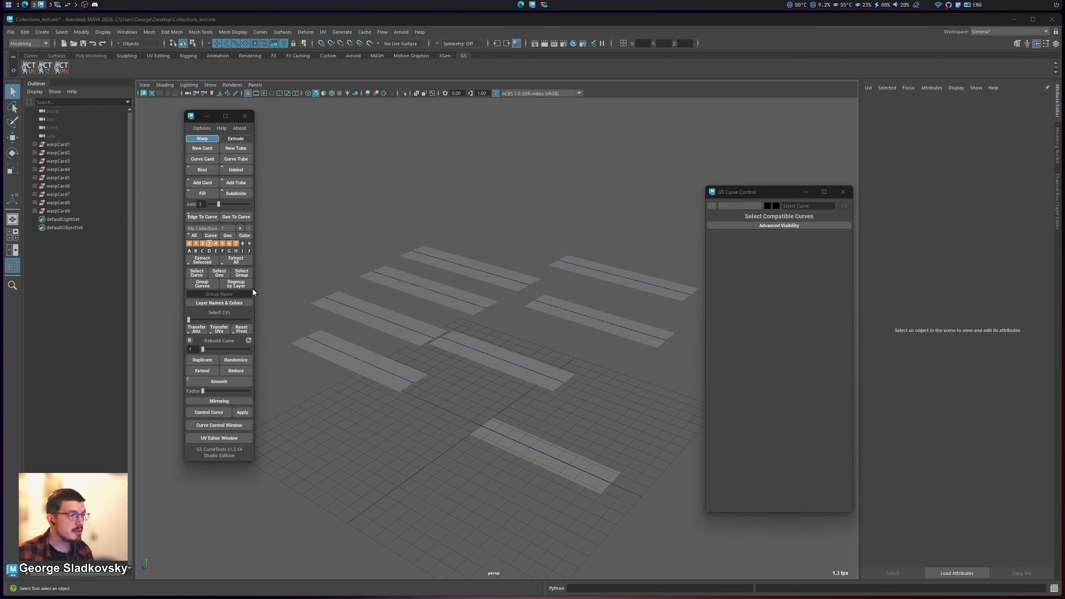
Step: Regroup the curves by layer and check the contents of the first My Collection - 1 layer group in the Outliner
click(241, 285)
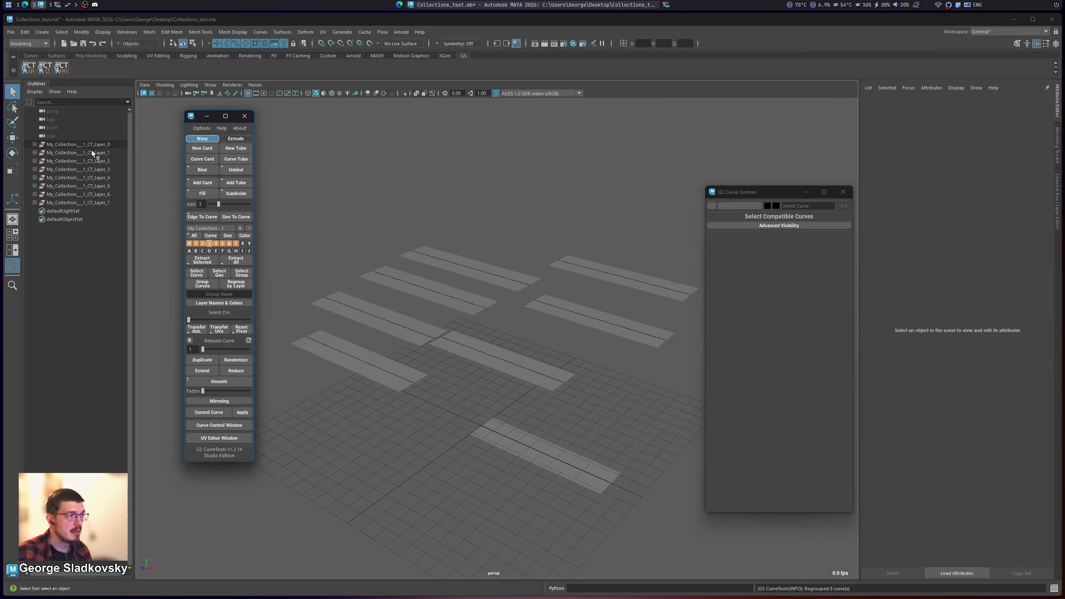
click(34, 144)
click(40, 152)
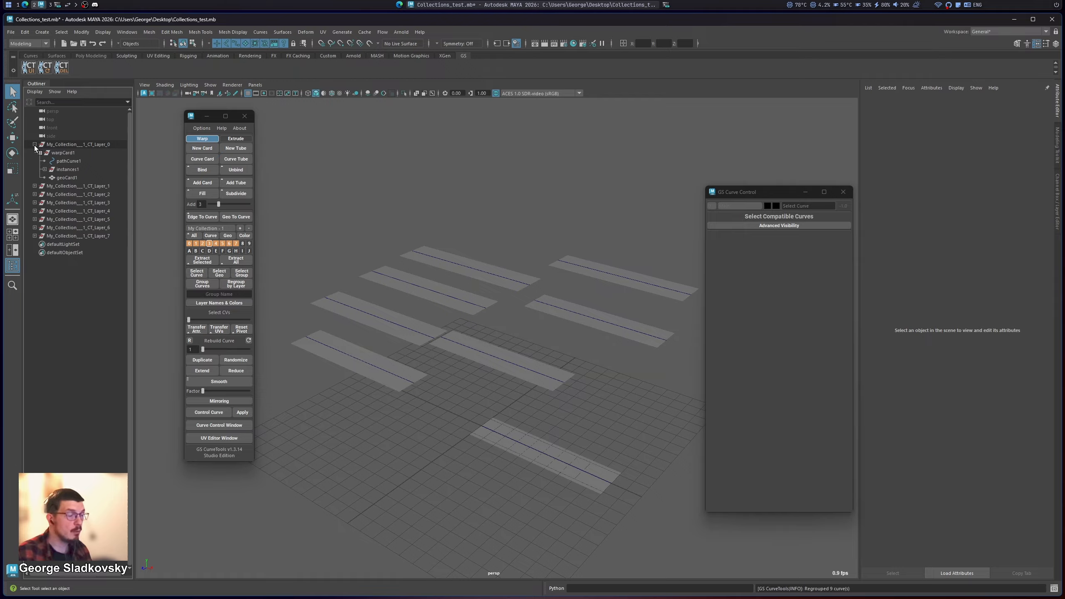
click(34, 144)
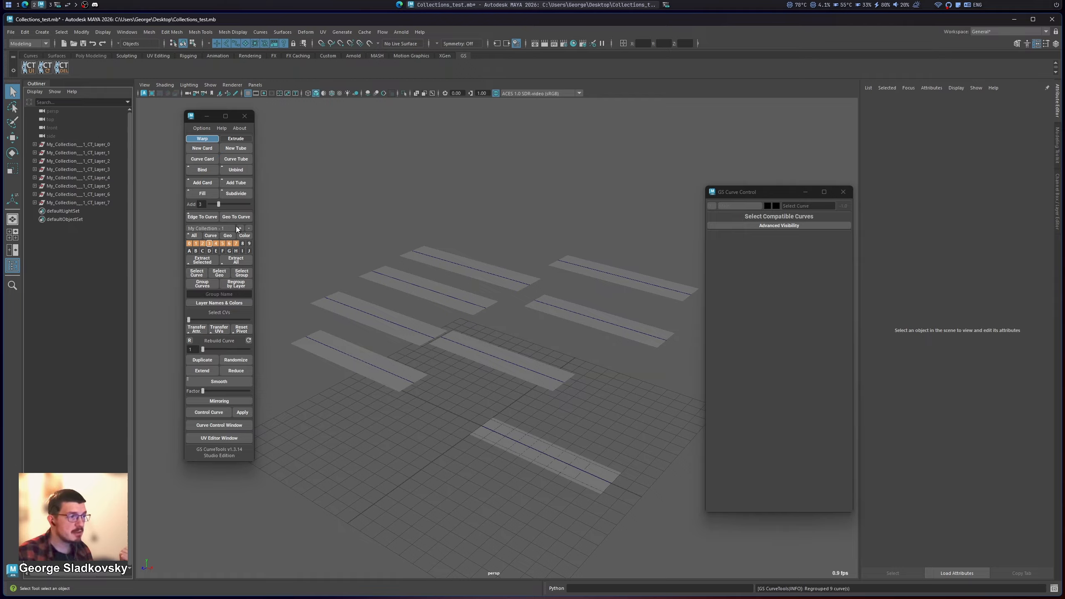
click(223, 228)
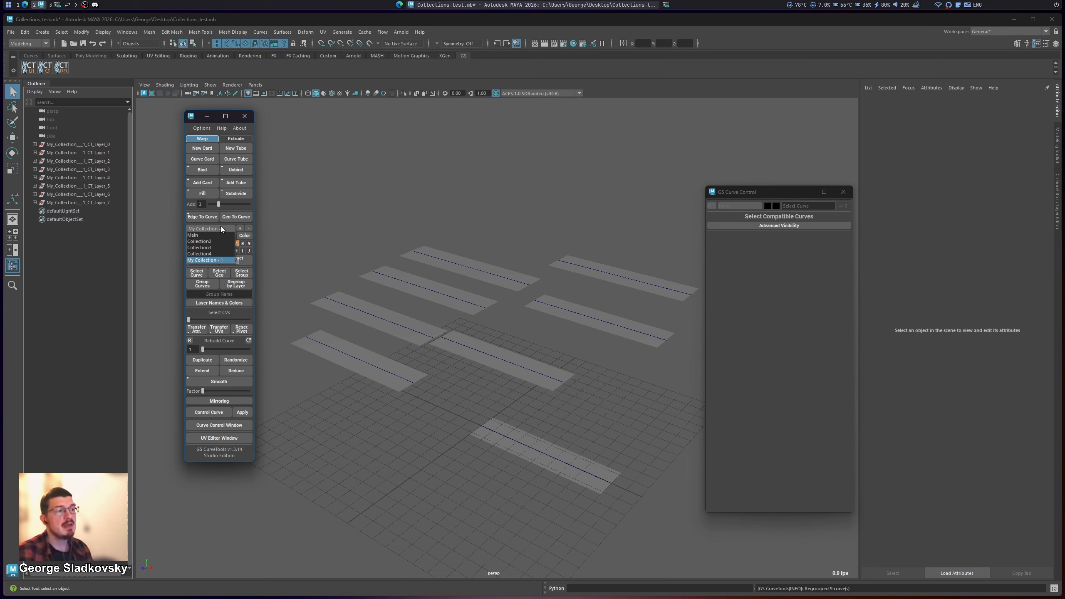
click(220, 226)
click(75, 144)
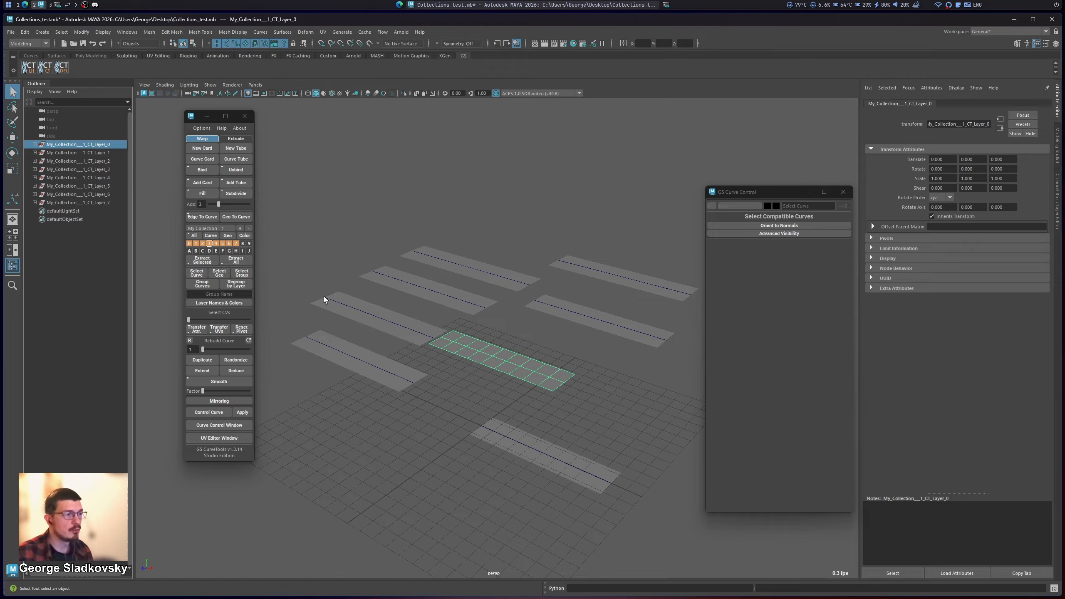
click(319, 283)
Step: Extract all card geometry, widen the Outliner, and check the name and contents of the first extracted group
click(236, 259)
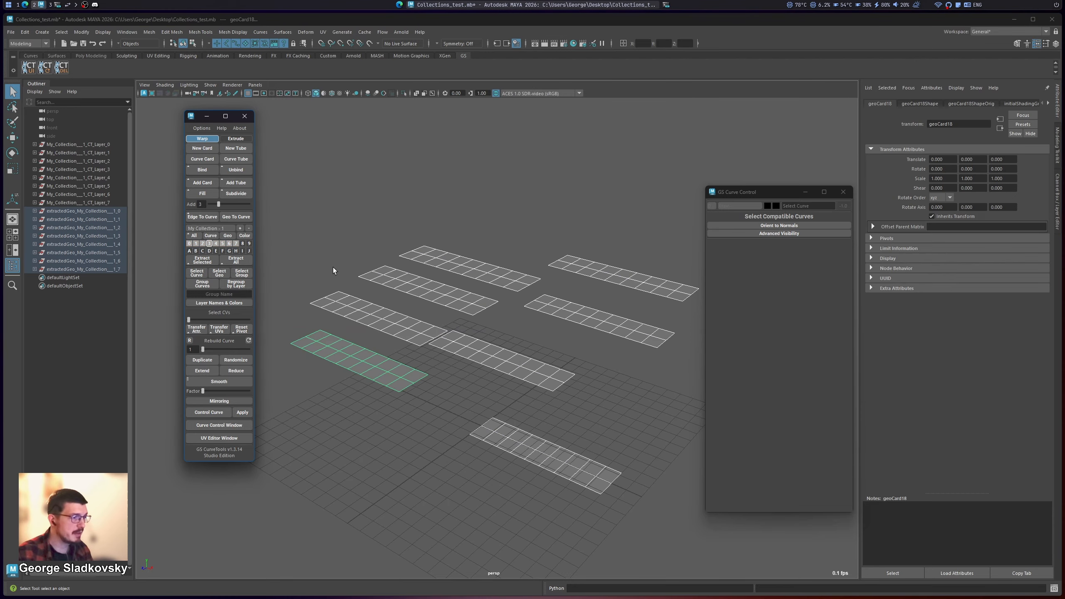
drag(133, 220, 170, 222)
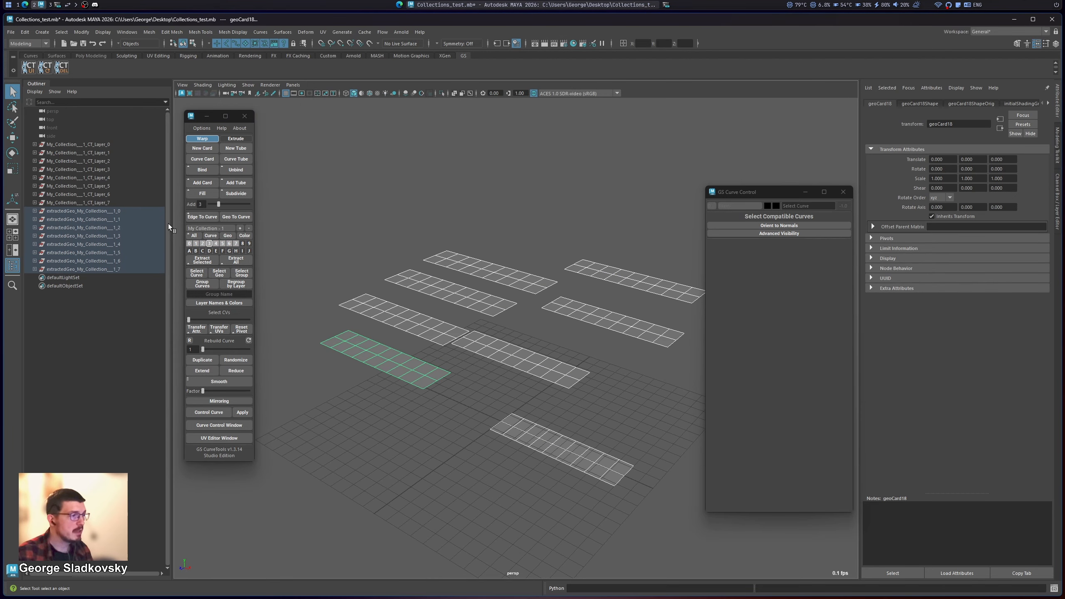
click(44, 210)
click(35, 211)
click(35, 211)
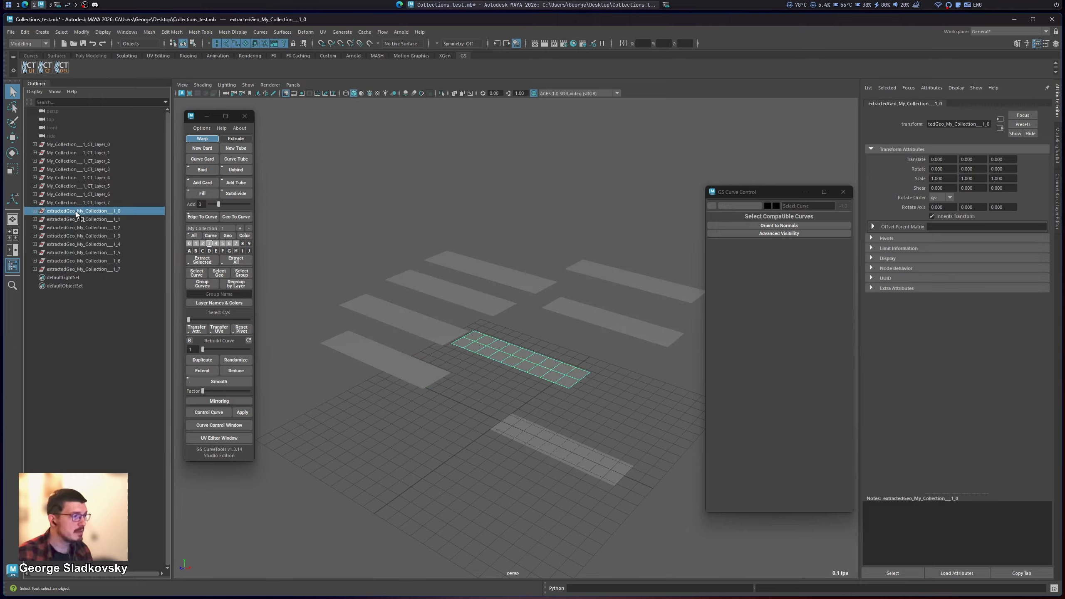
double_click(111, 212)
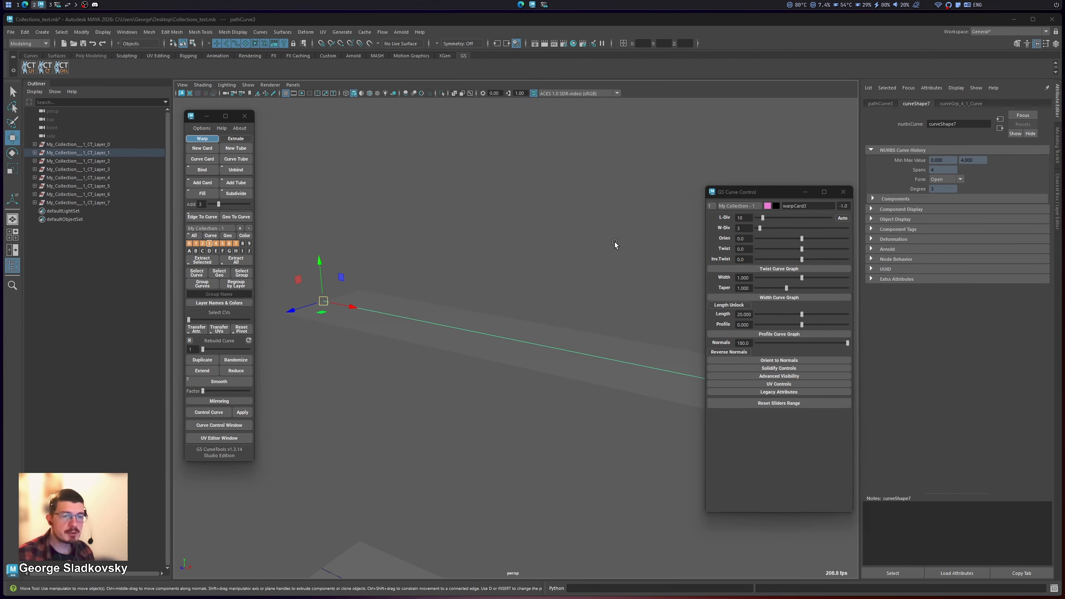
Step: Open the profile curve graph for the selected card and set its profile to about 1.239
scroll(614, 242, down, 4)
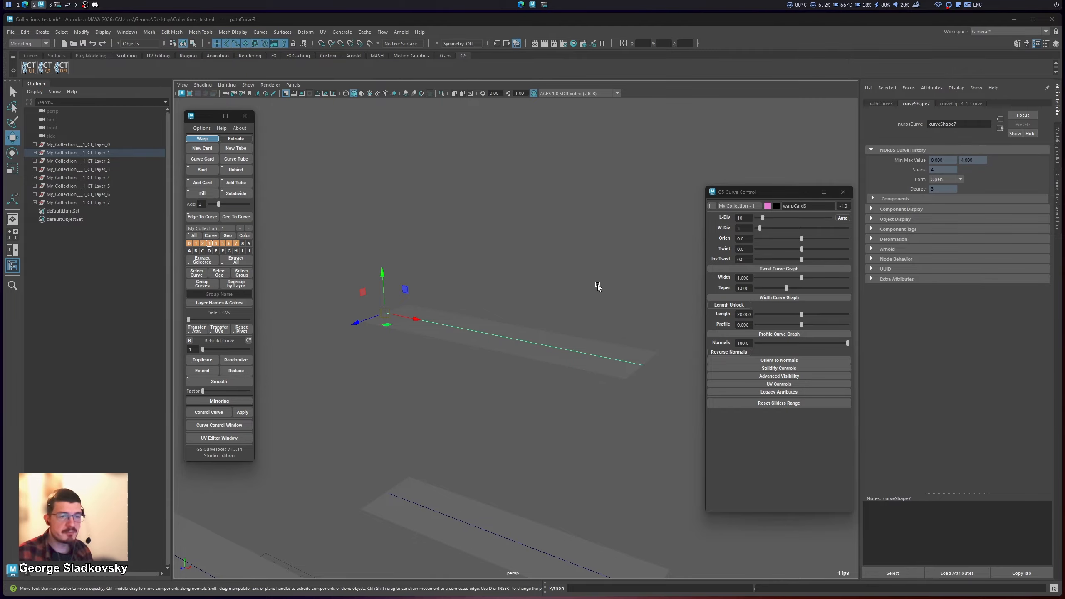
alt+drag(598, 285, 614, 303)
click(790, 334)
scroll(619, 301, down, 1)
scroll(613, 303, up, 2)
drag(799, 324, 825, 322)
alt+drag(404, 150, 366, 231)
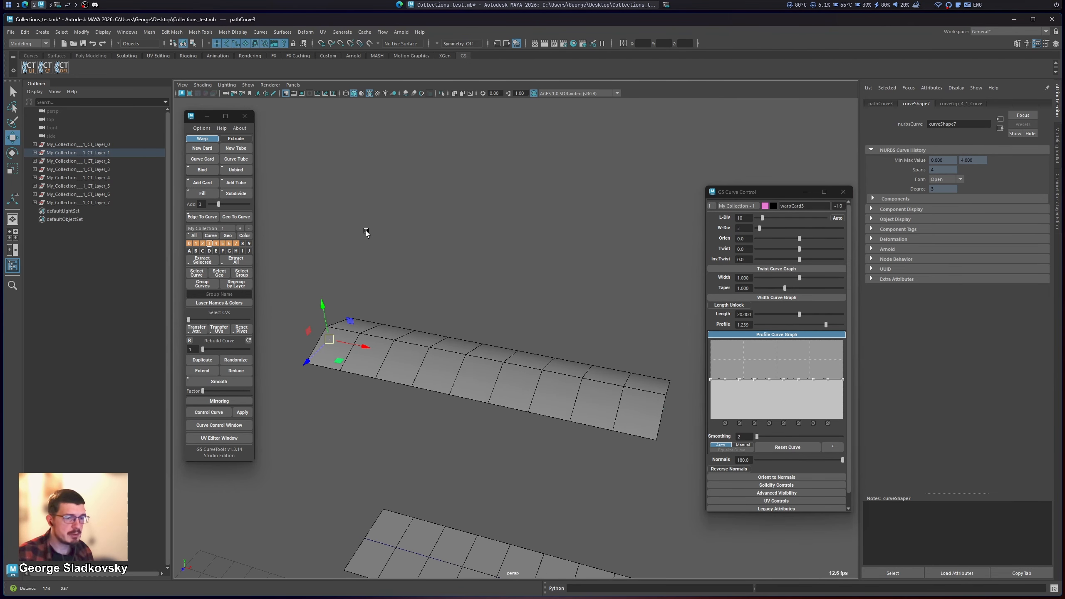
alt+middle_drag(366, 231, 479, 233)
Step: Switch the card's profile graph to Manual mode and shift one of its first inner points slightly sideways
click(740, 423)
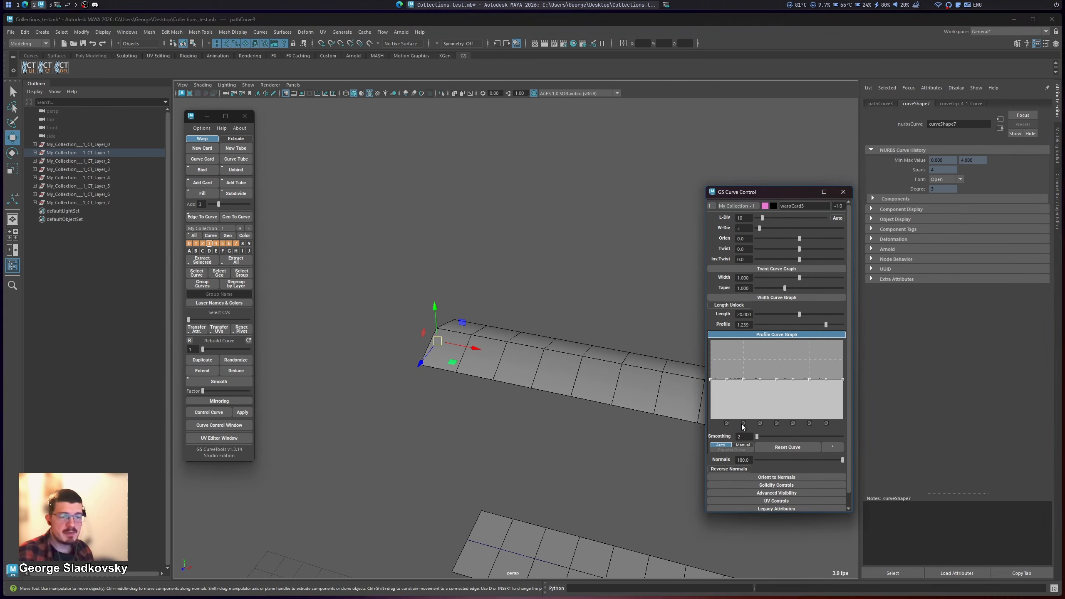
alt+middle_drag(596, 350, 546, 338)
click(742, 445)
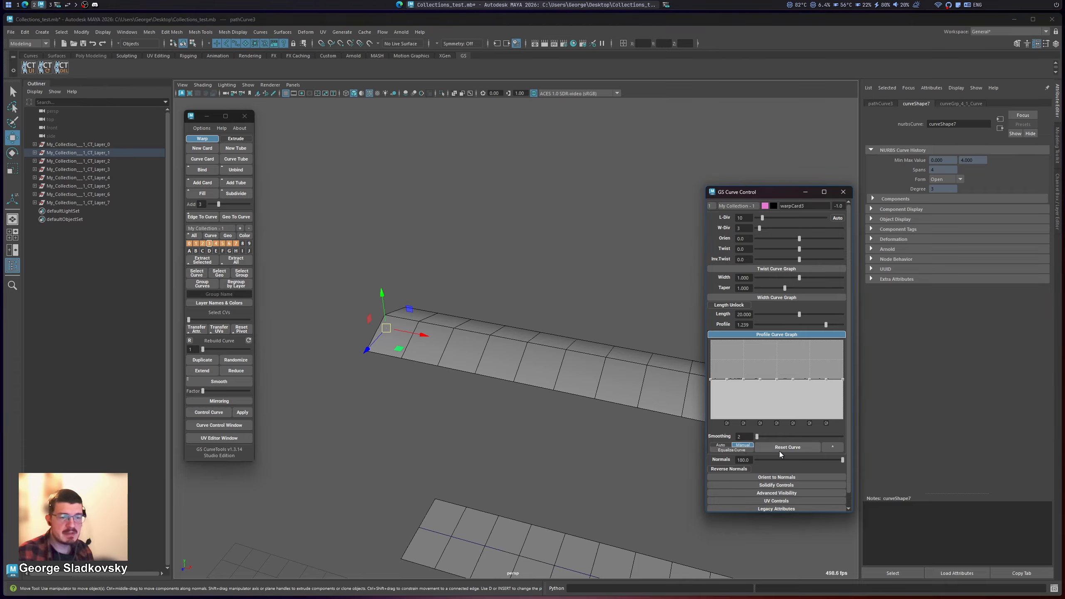
mouse_move(732, 380)
mouse_down()
mouse_move(718, 379)
mouse_move(730, 380)
mouse_up()
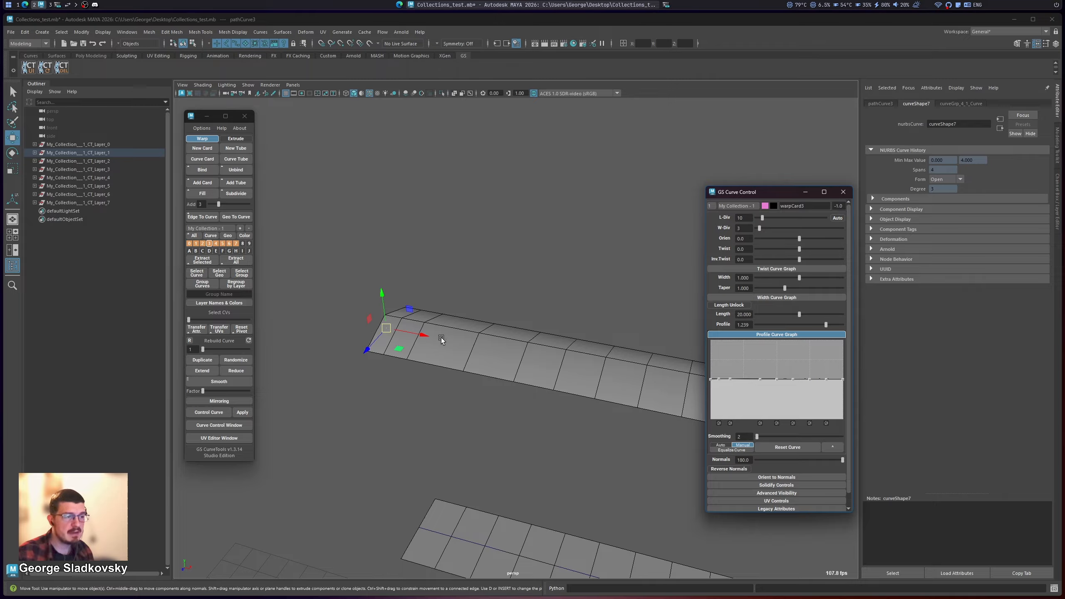
Step: Select the neighbouring card, reselect the profiled card, and test its profile graph's Auto and Manual modes
click(499, 421)
click(547, 517)
scroll(569, 466, down, 3)
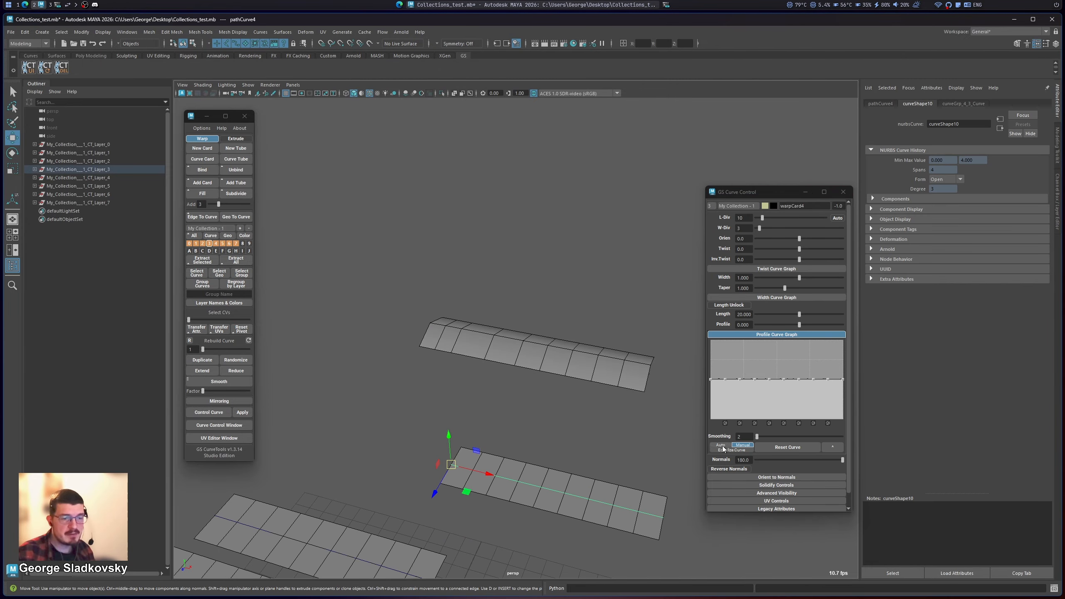
click(538, 434)
drag(496, 403, 568, 327)
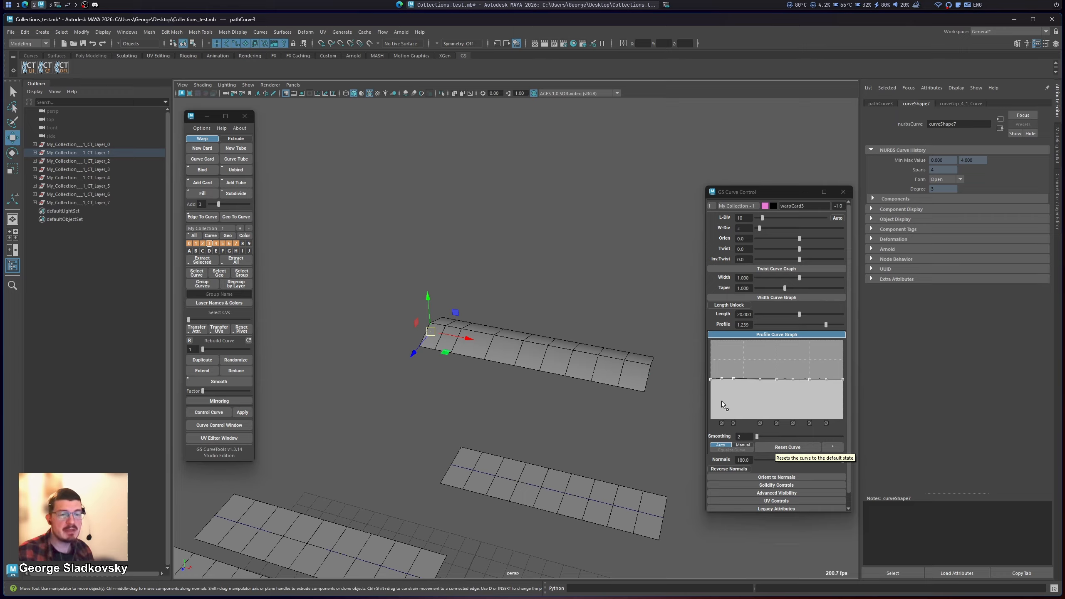
click(736, 446)
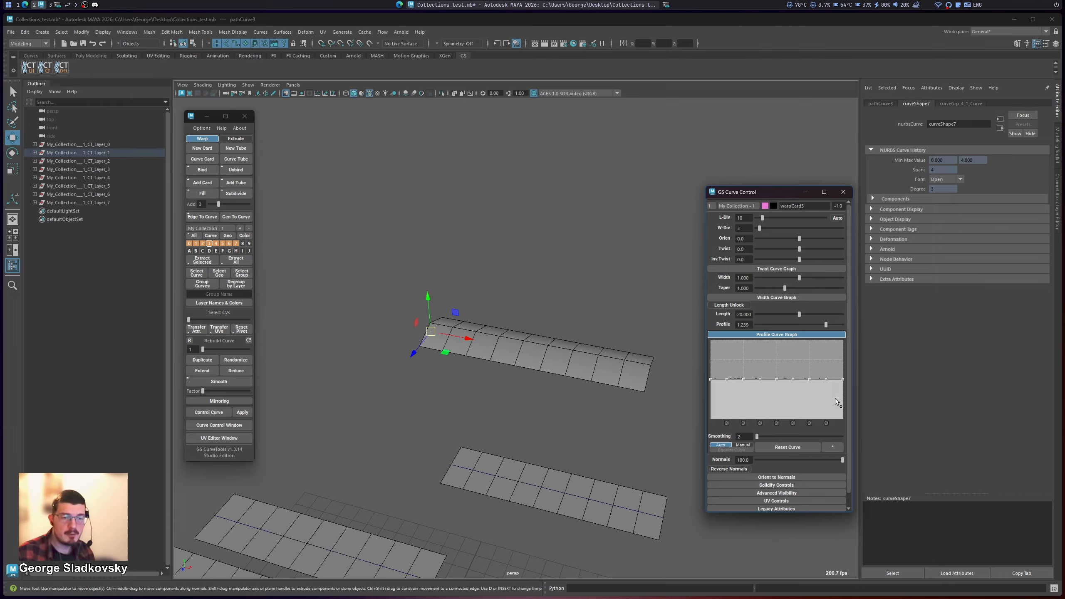
Step: Remove a point from the profile graph in Auto mode and pull the first inner point down near the graph's lower edge
click(729, 422)
drag(730, 381, 818, 355)
drag(729, 354, 762, 416)
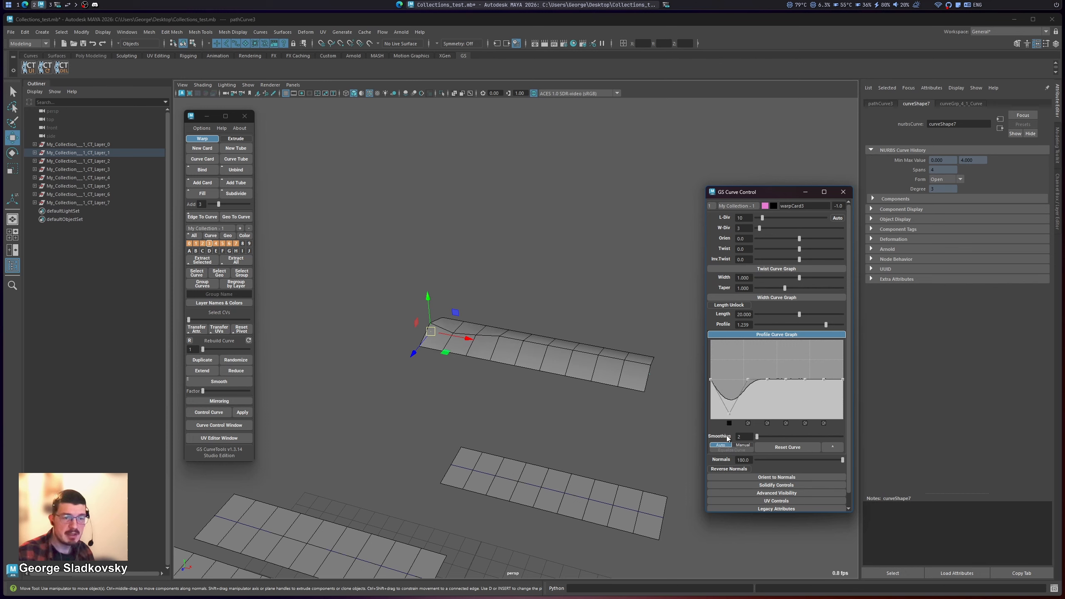
Step: Set the profile graph to Manual, raise the first inner point above the midline closer to the start, and inspect the card
click(741, 447)
drag(729, 414, 716, 366)
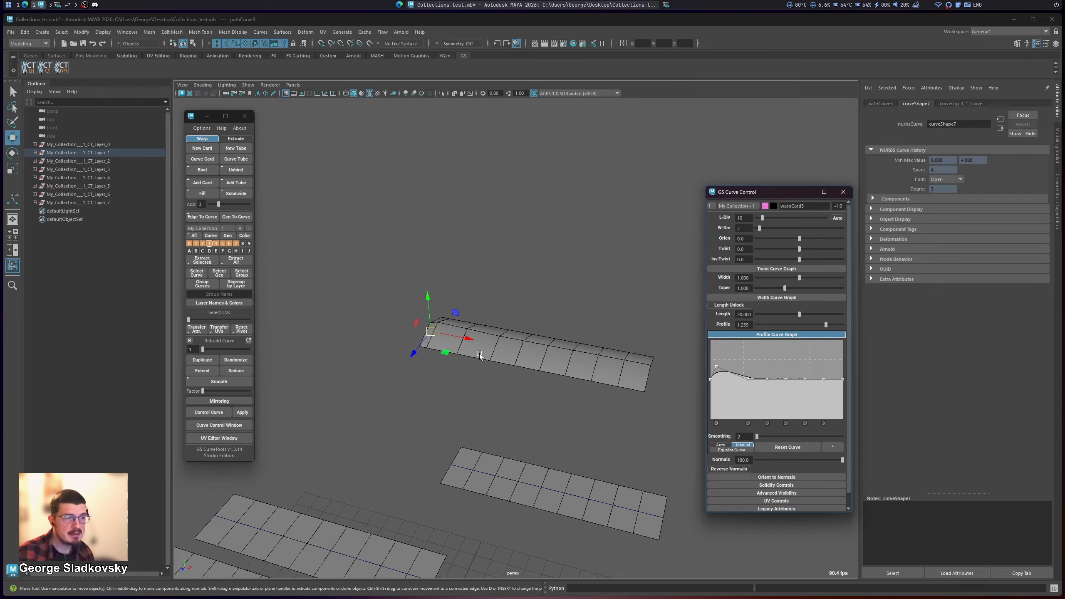
alt+drag(480, 355, 492, 328)
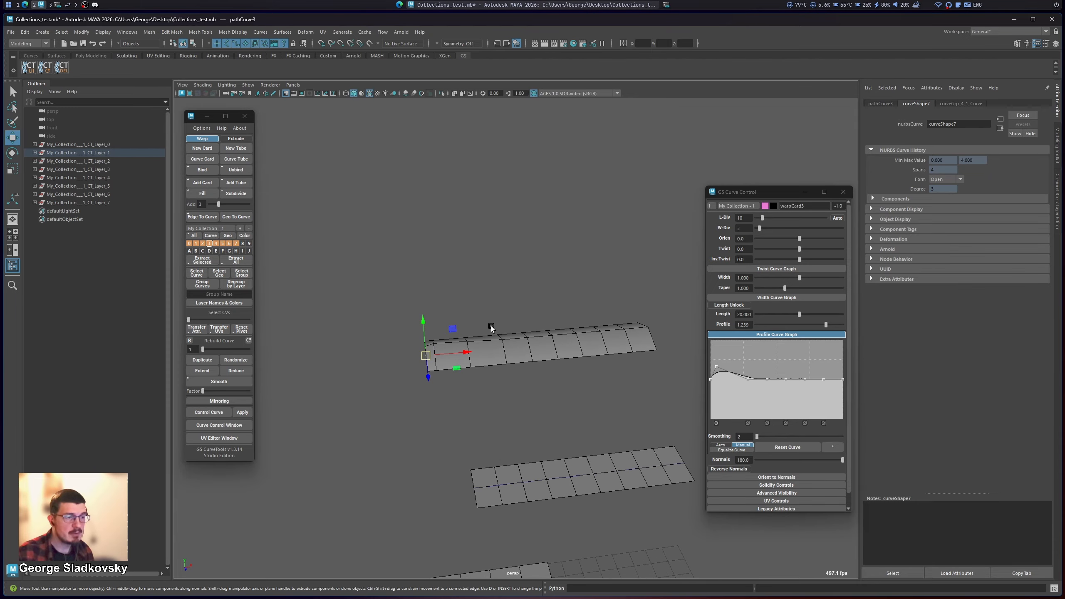